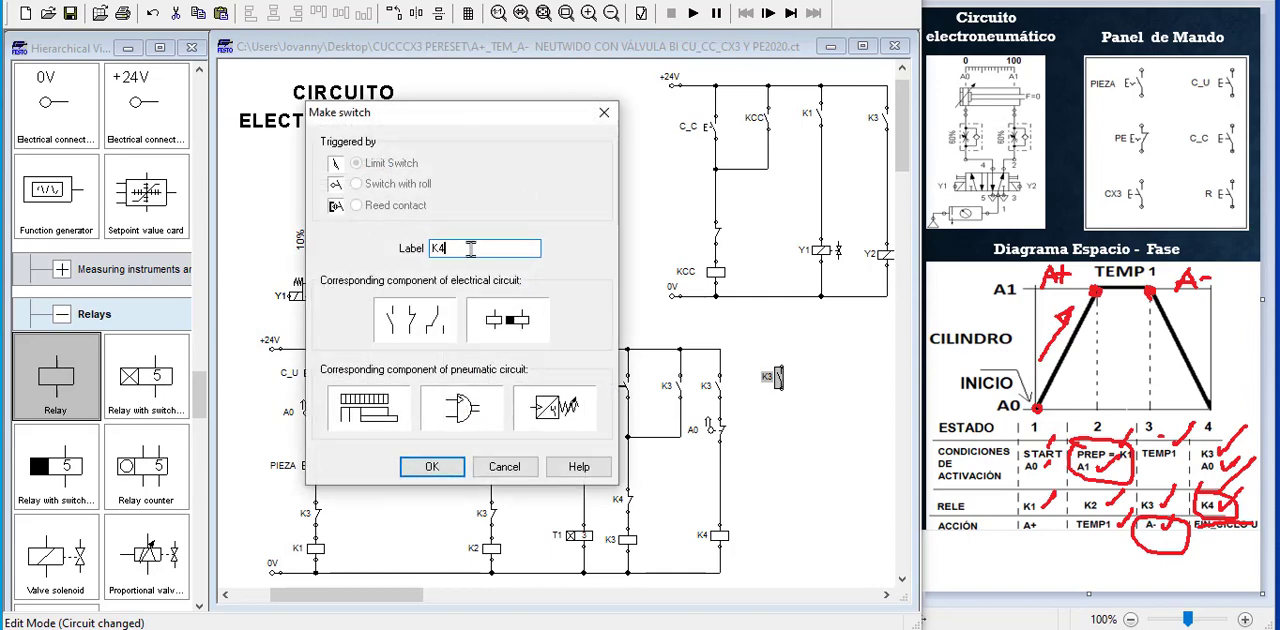
# Label the loose make switch beside the K4 relay branch as K4
pyautogui.write('4')
pyautogui.click(427, 477)
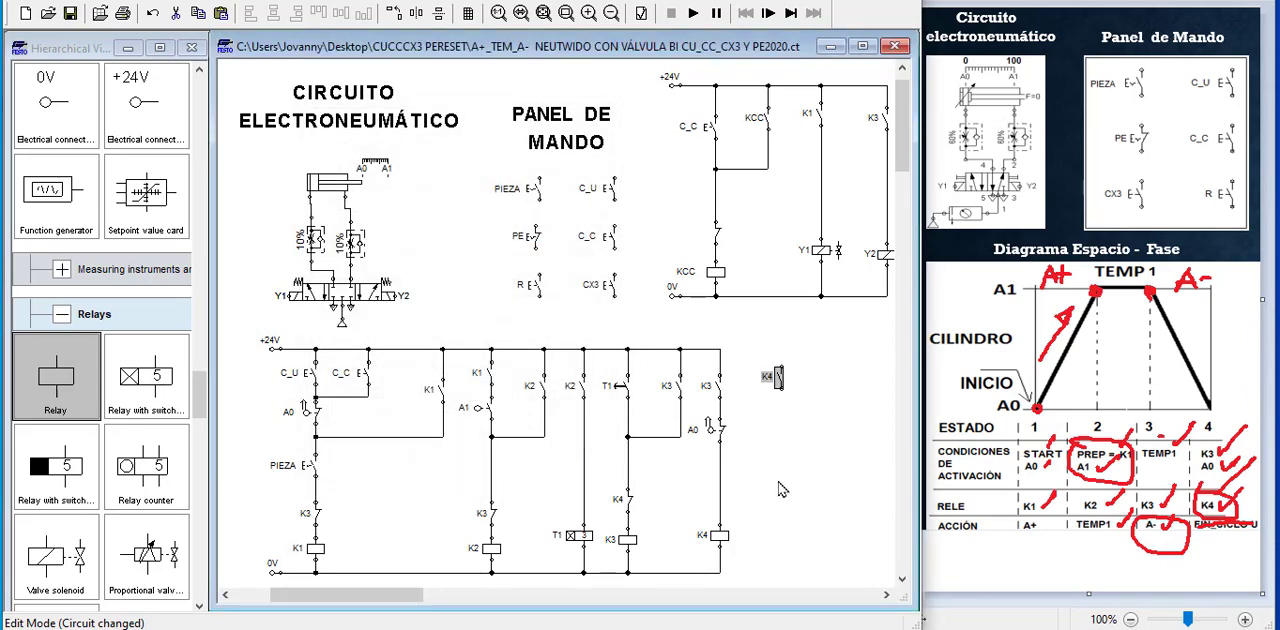
pyautogui.click(782, 384)
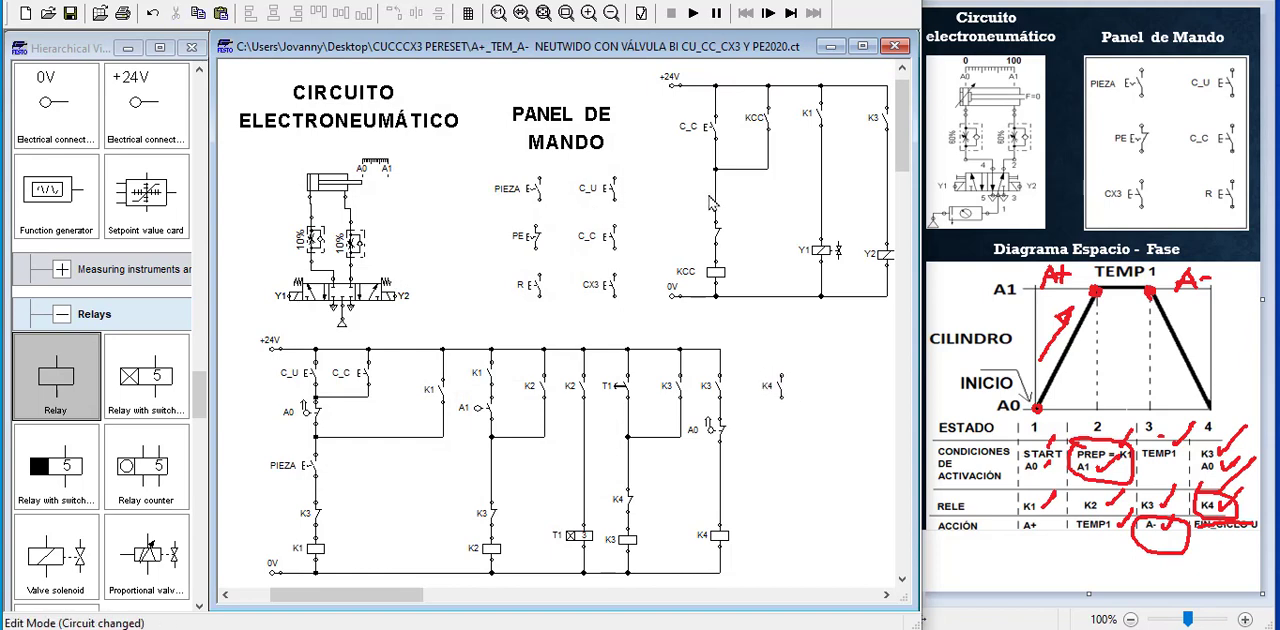
# Copy the KCC contact from the upper circuit and place the copy below the loose K4 contact
pyautogui.rightClick(767, 120)
pyautogui.click(810, 150)
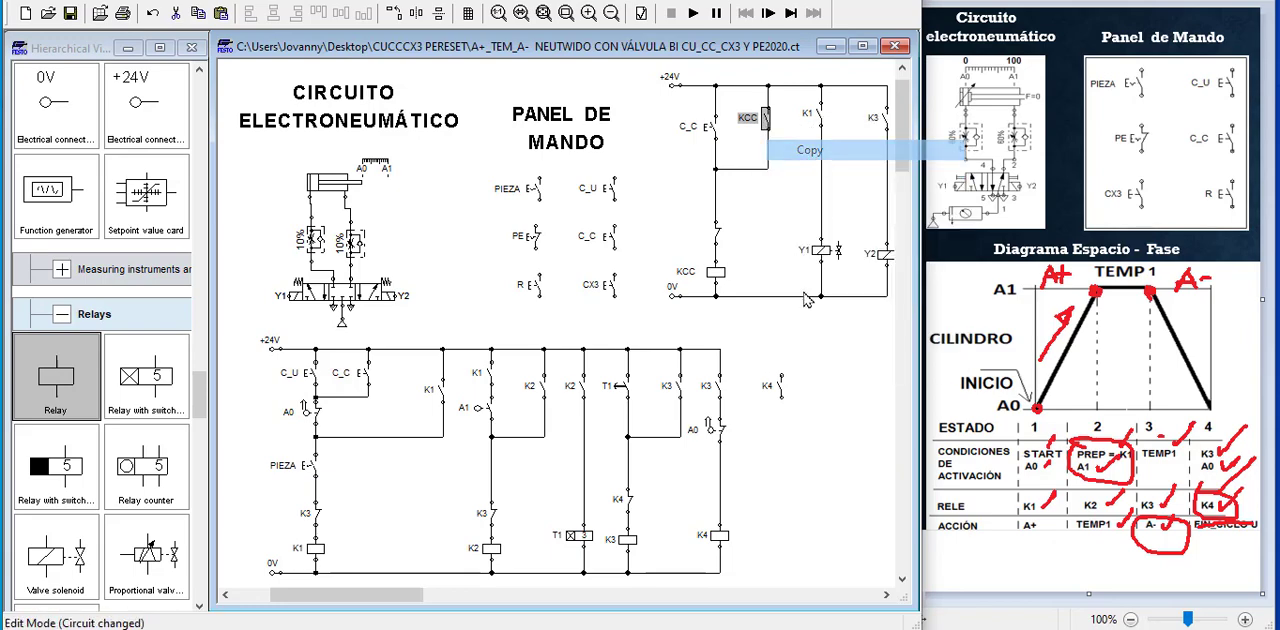
pyautogui.click(778, 446)
pyautogui.rightClick(778, 448)
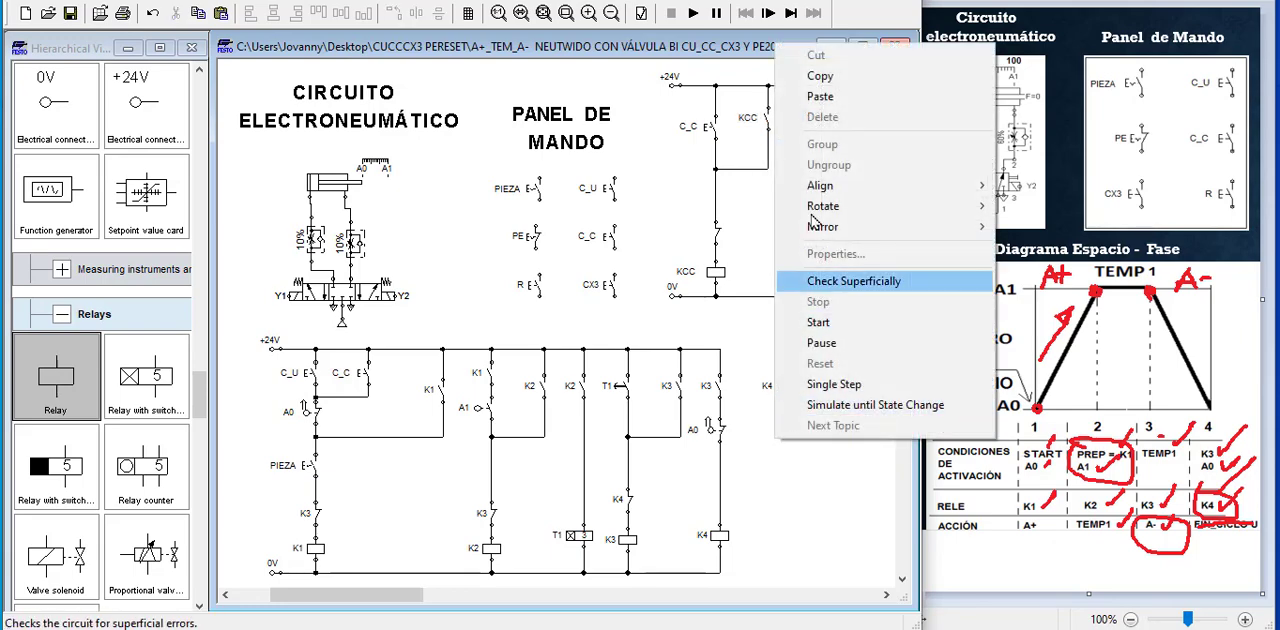
pyautogui.click(805, 91)
pyautogui.moveTo(580, 362); pyautogui.dragTo(780, 438)
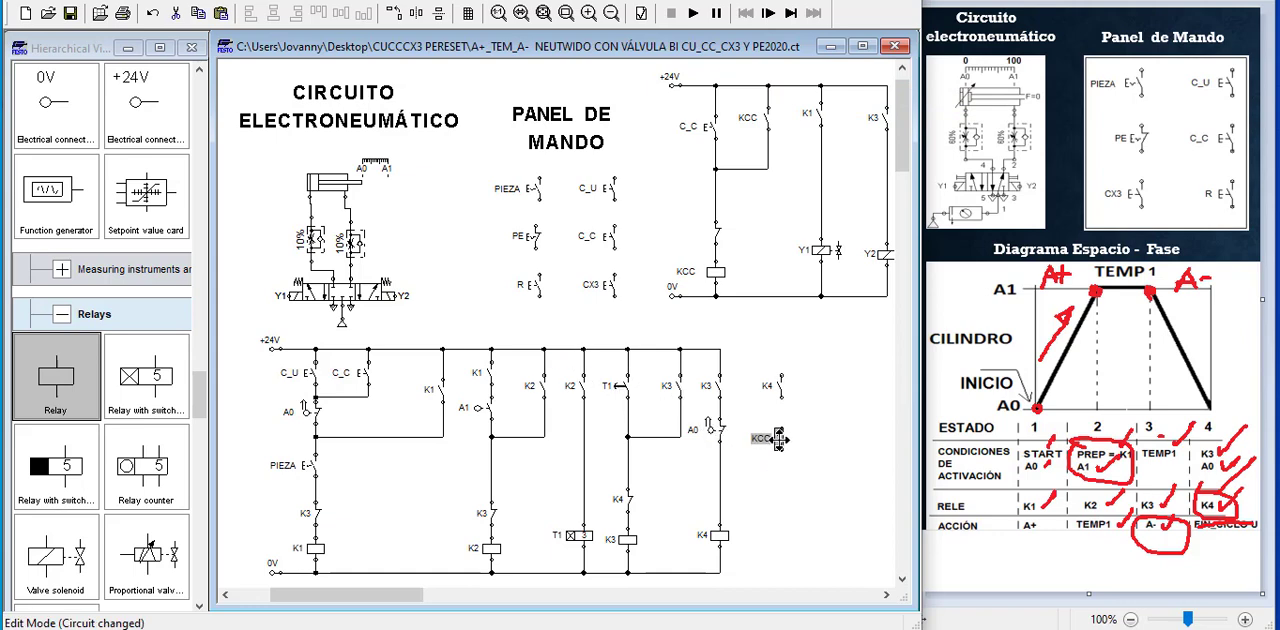
pyautogui.click(812, 477)
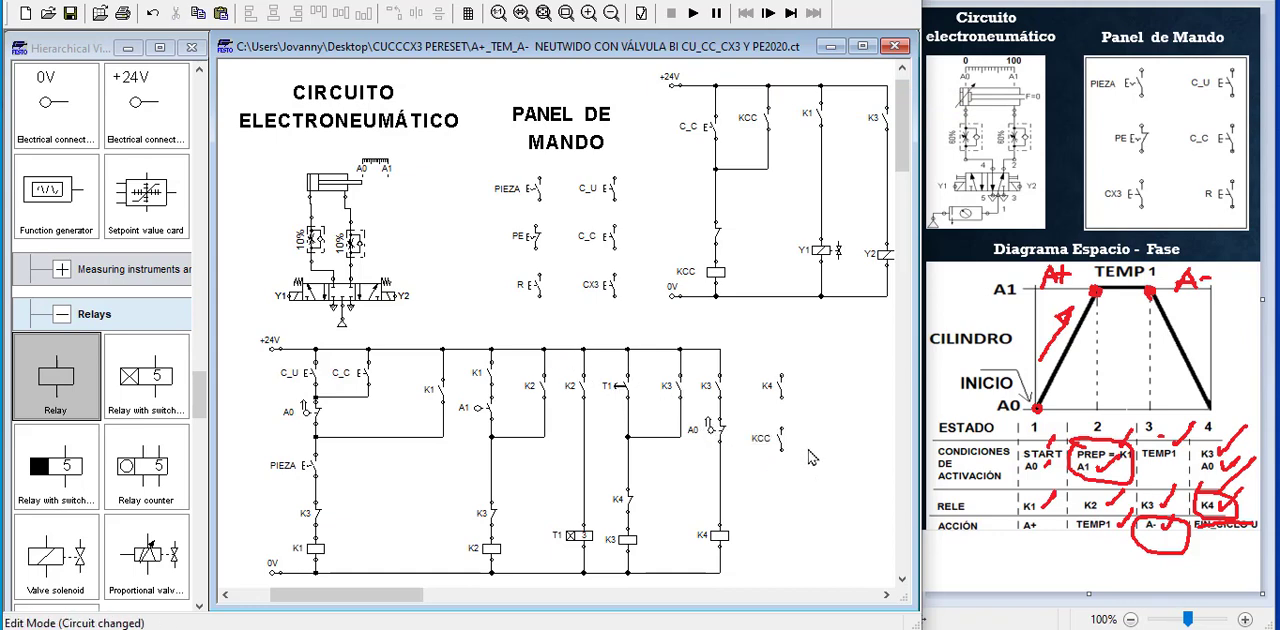
pyautogui.moveTo(785, 439); pyautogui.dragTo(788, 453)
pyautogui.click(808, 478)
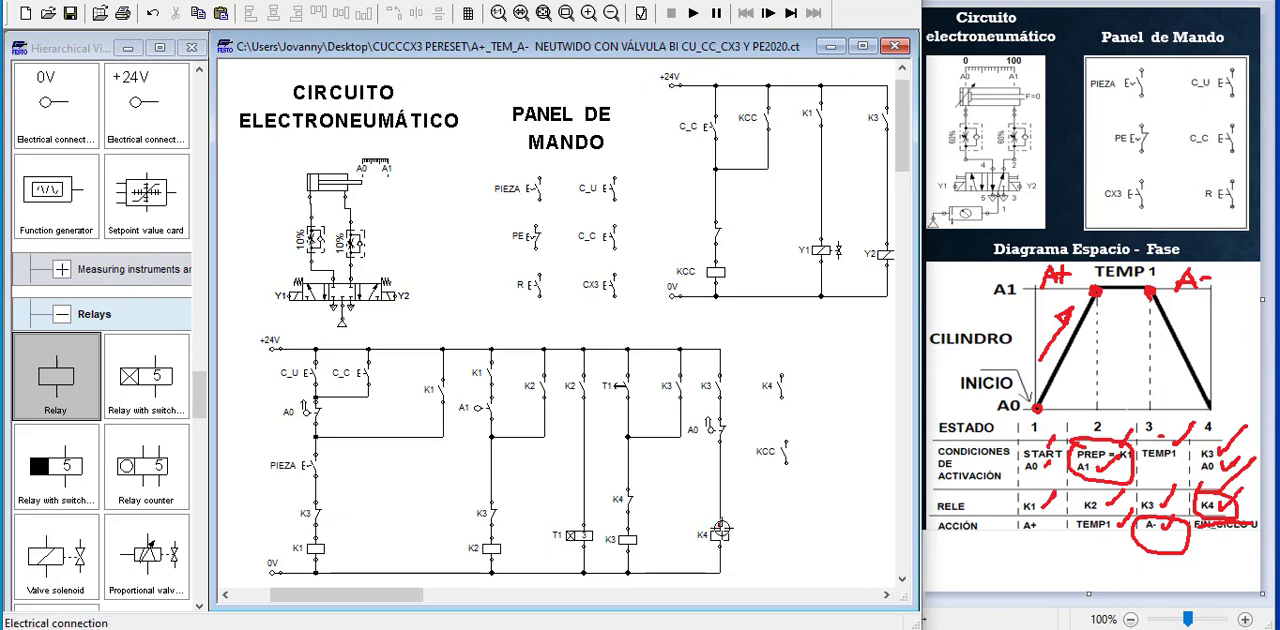
# Duplicate the K4 relay coil below the copied KCC contact and label the duplicate K5
pyautogui.click(718, 537)
pyautogui.moveTo(718, 540); pyautogui.dragTo(779, 535)
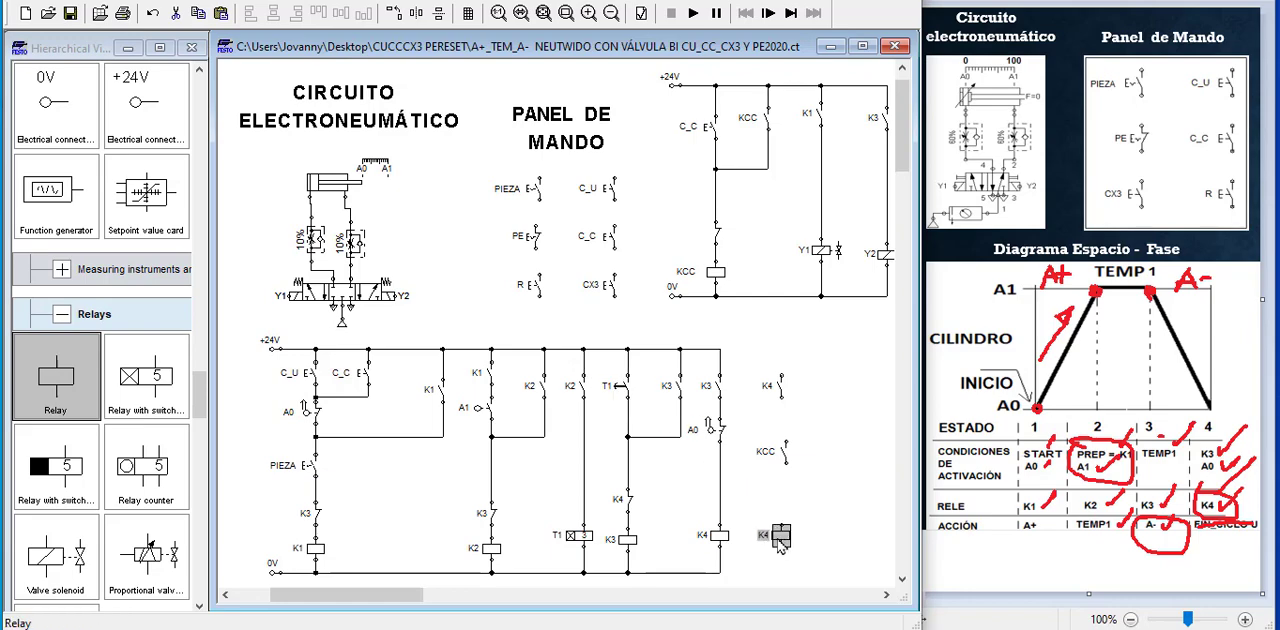
pyautogui.doubleClick(779, 535)
pyautogui.click(494, 256)
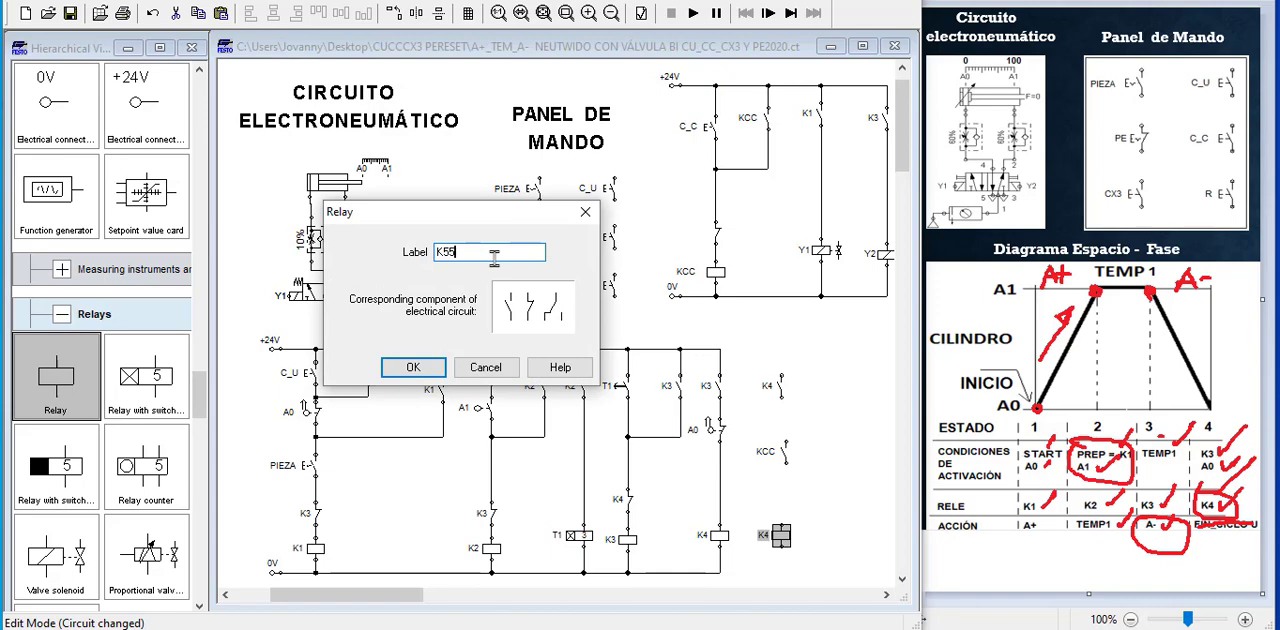
pyautogui.press('Return')
pyautogui.click(815, 452)
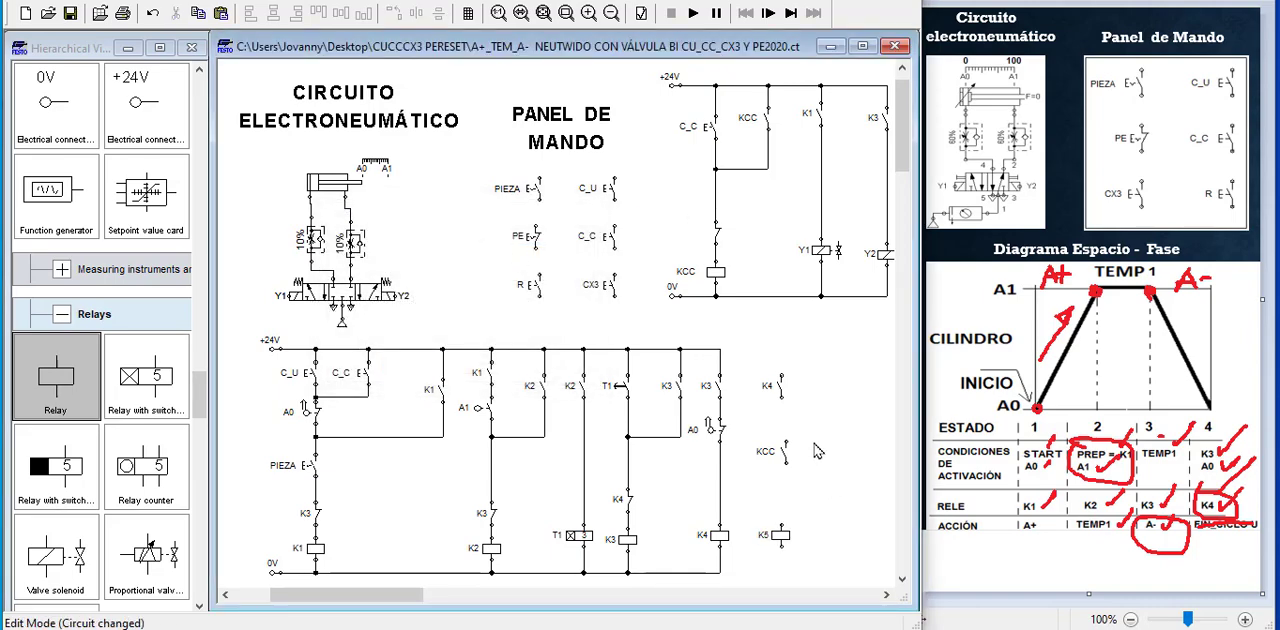
# Copy the K2 holding contact, place the copy beside the loose K4 contact and label it K5
pyautogui.rightClick(543, 390)
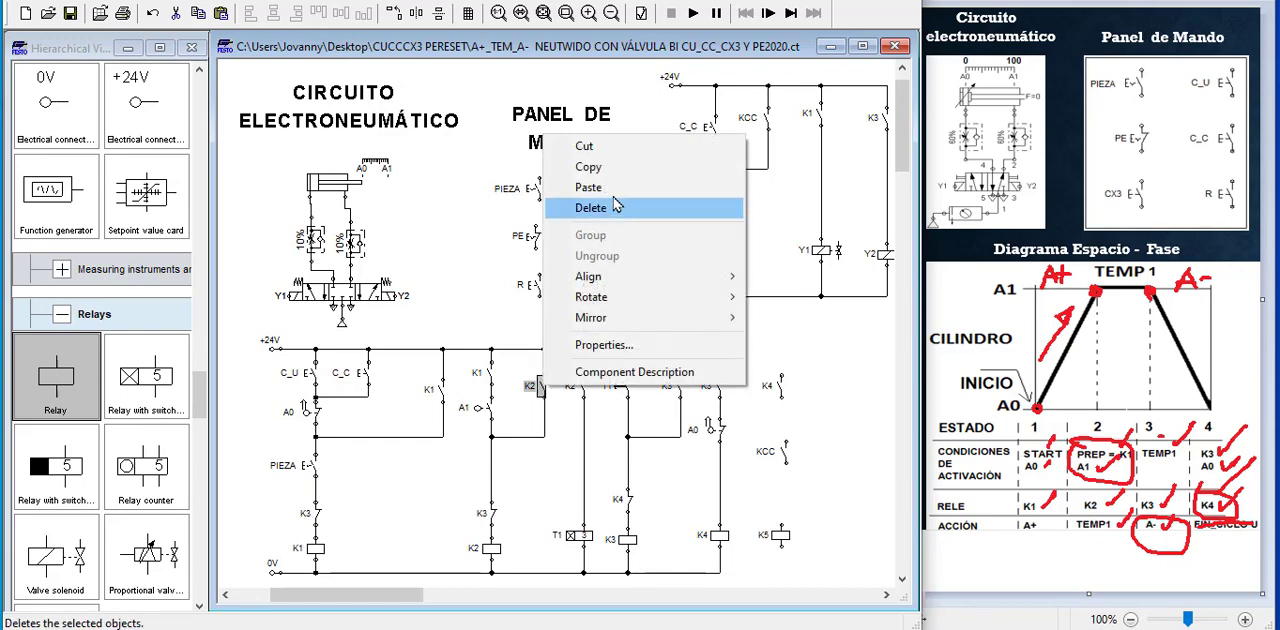
pyautogui.click(586, 166)
pyautogui.click(812, 423)
pyautogui.rightClick(812, 423)
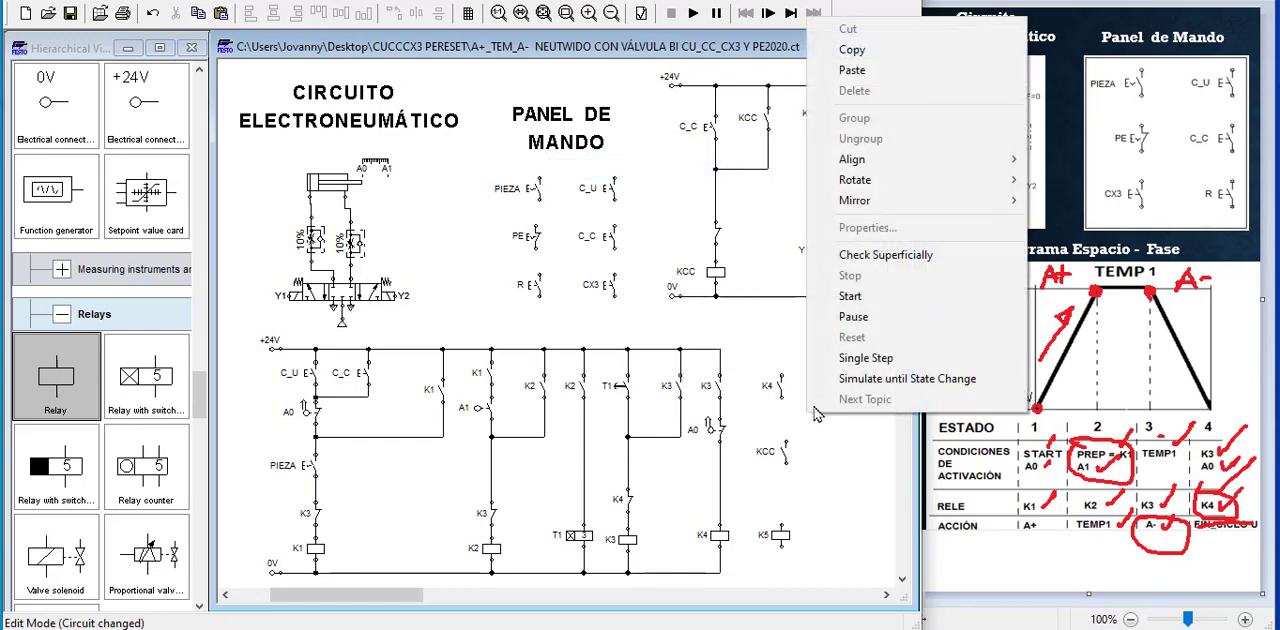
pyautogui.click(850, 70)
pyautogui.moveTo(581, 367); pyautogui.dragTo(818, 393)
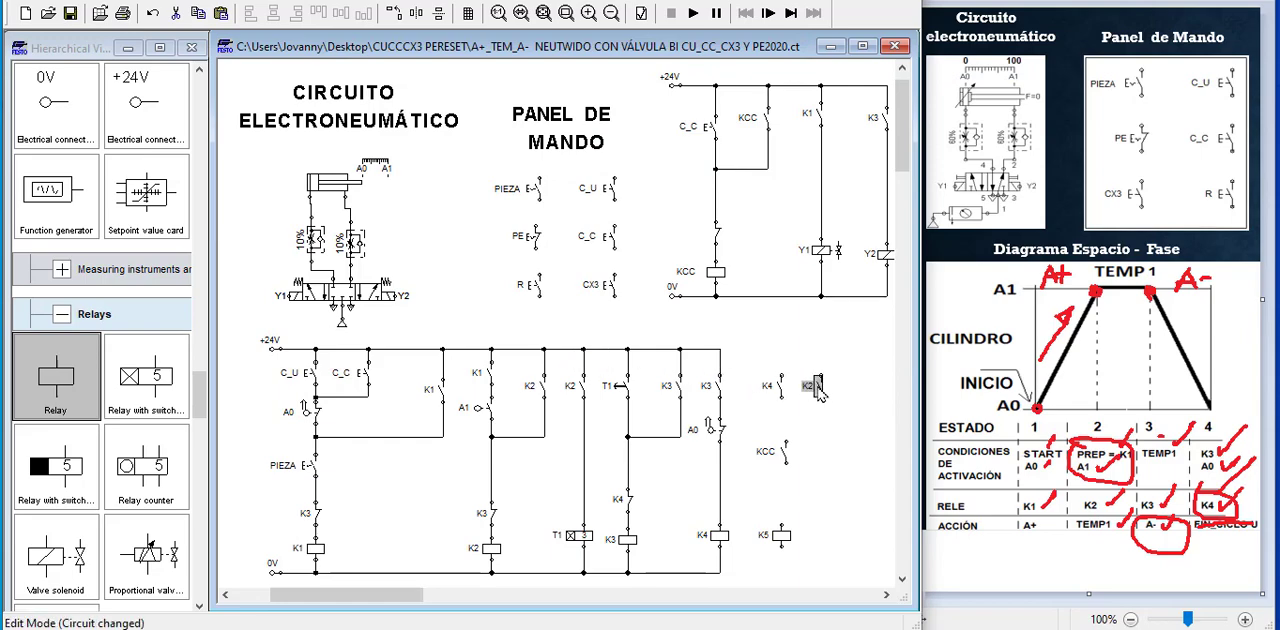
pyautogui.doubleClick(818, 392)
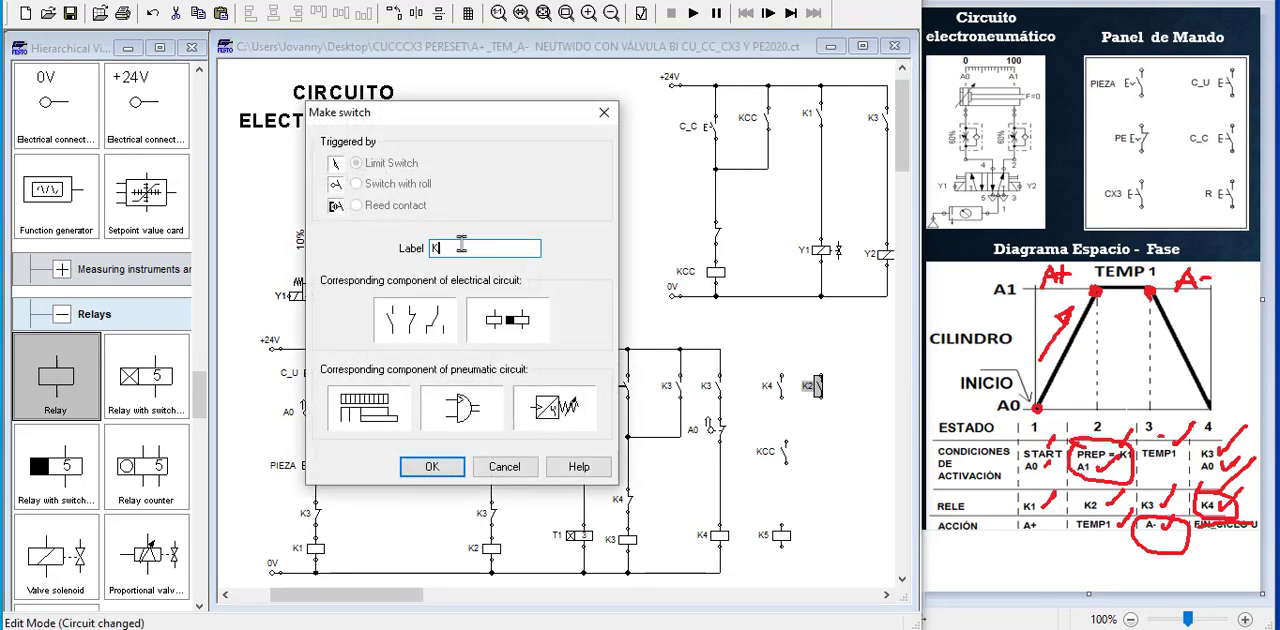
pyautogui.press('Return')
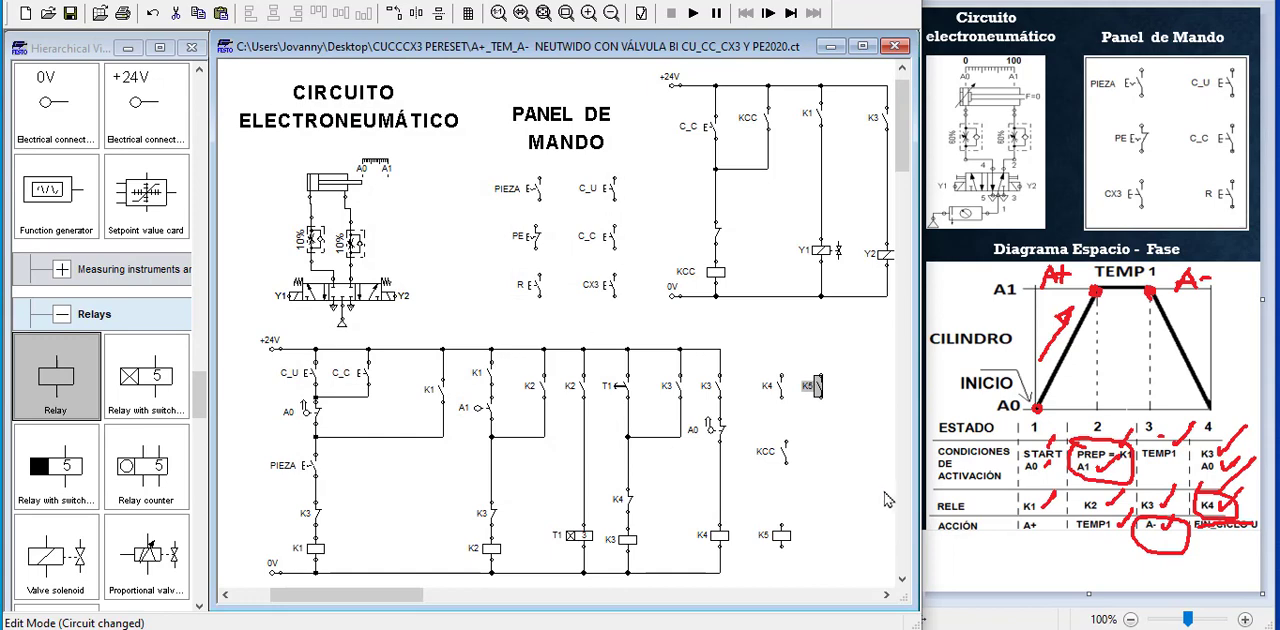
# Align the loose K4 contact, KCC contact and K5 relay coil in one vertical column
pyautogui.moveTo(765, 361); pyautogui.dragTo(808, 490)
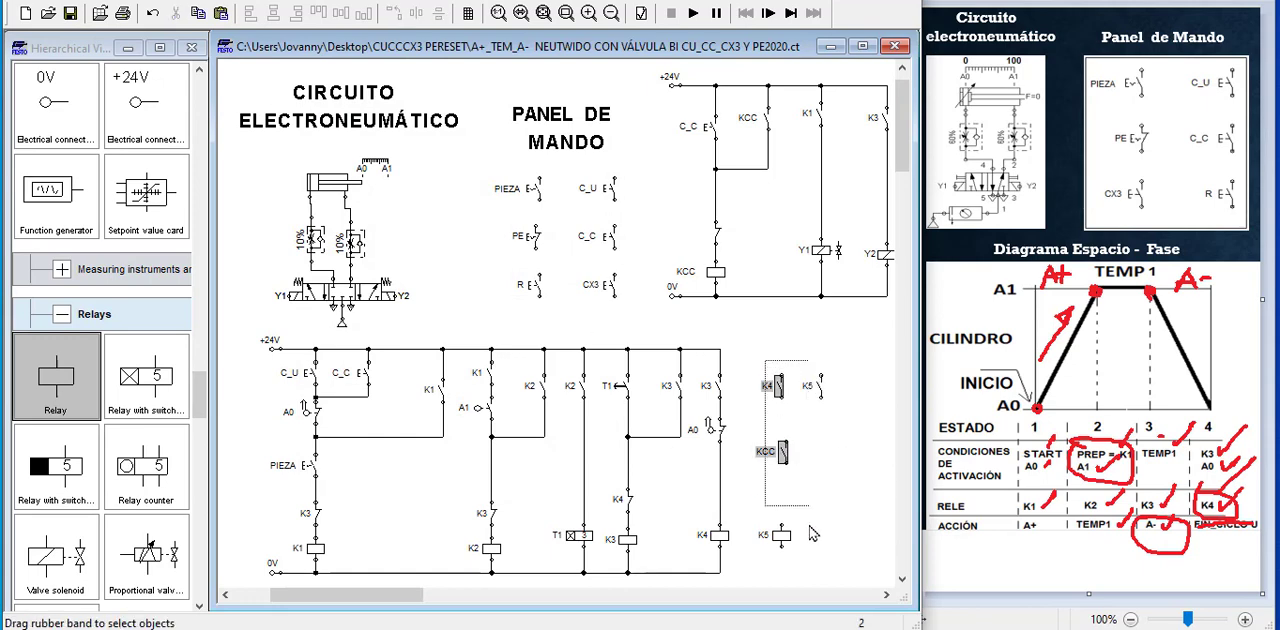
pyautogui.keyDown('shift'); pyautogui.click(781, 536); pyautogui.keyUp('shift')
pyautogui.click(297, 20)
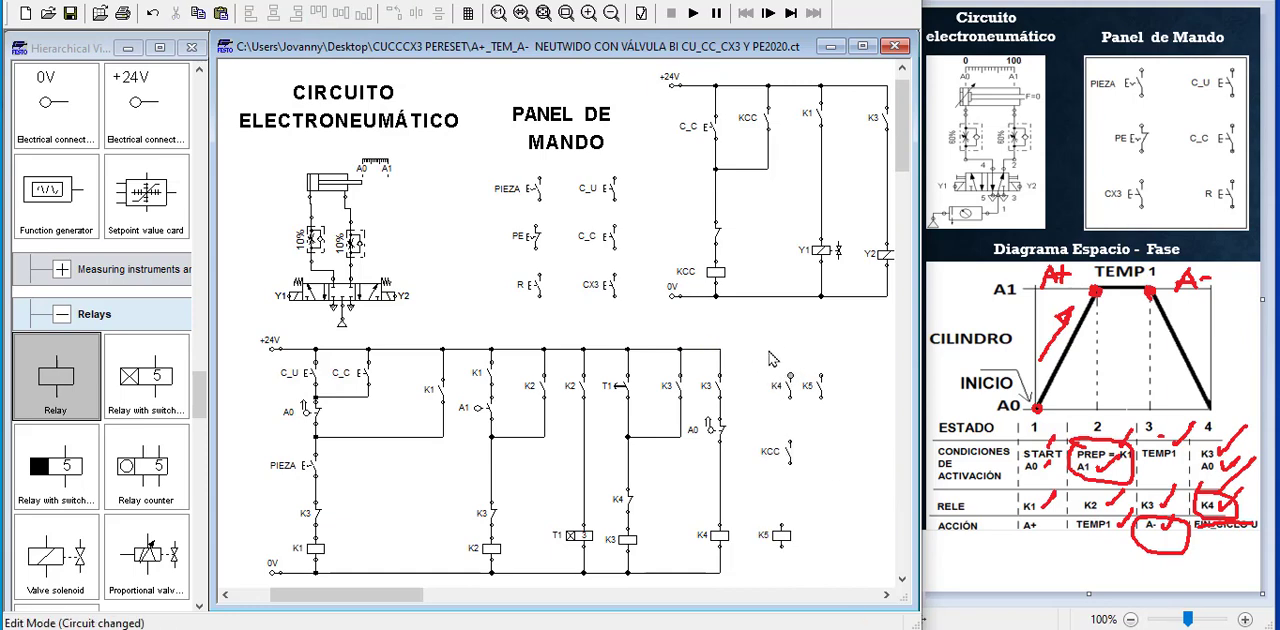
pyautogui.moveTo(755, 358); pyautogui.dragTo(860, 582)
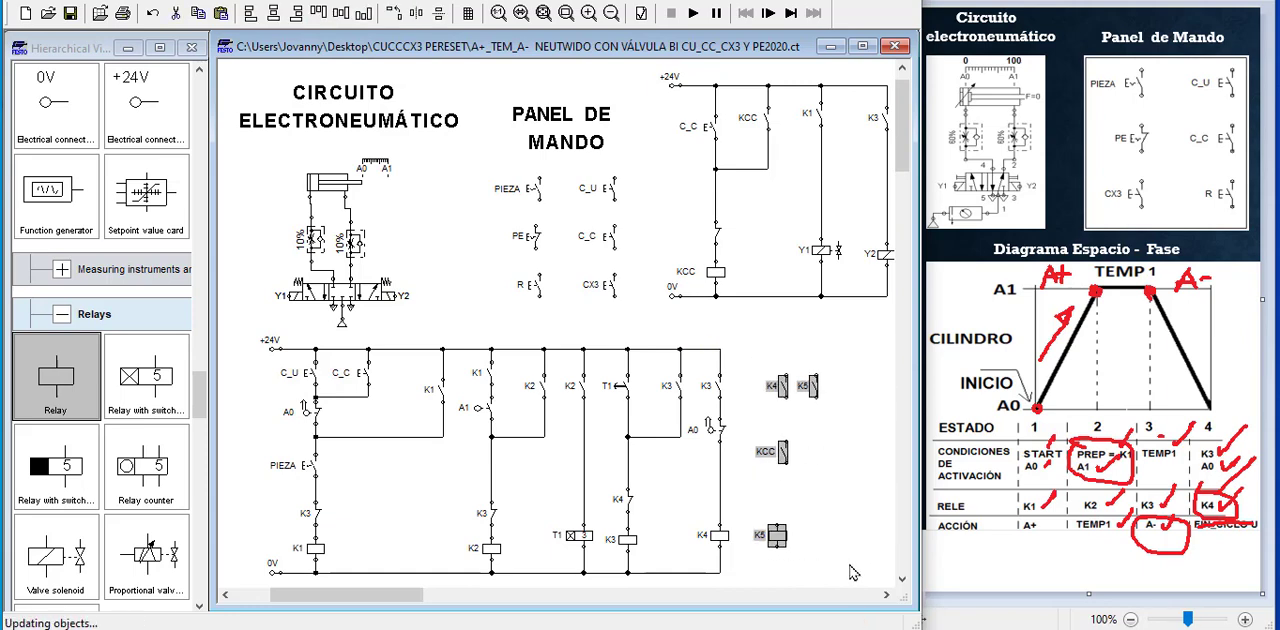
pyautogui.click(855, 558)
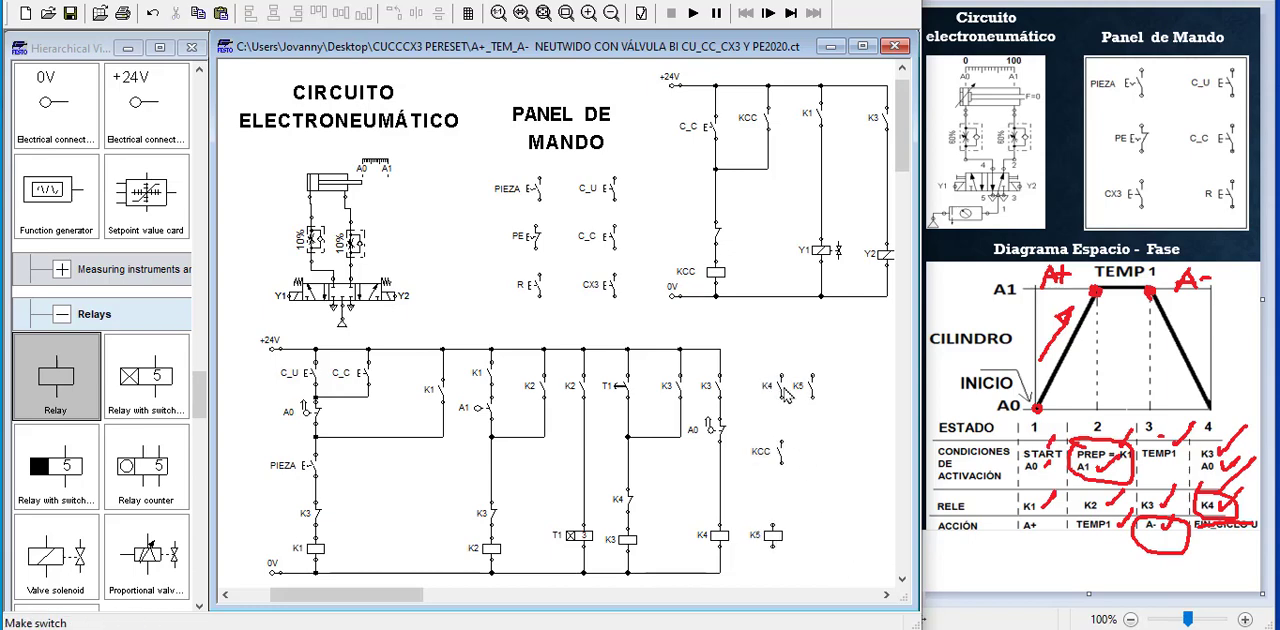
# Wire contact K4, contact KCC and relay K5 in series between +24V and 0V, with contact K5 in parallel with K4
pyautogui.moveTo(719, 348); pyautogui.dragTo(781, 377)
pyautogui.moveTo(782, 443); pyautogui.dragTo(784, 548)
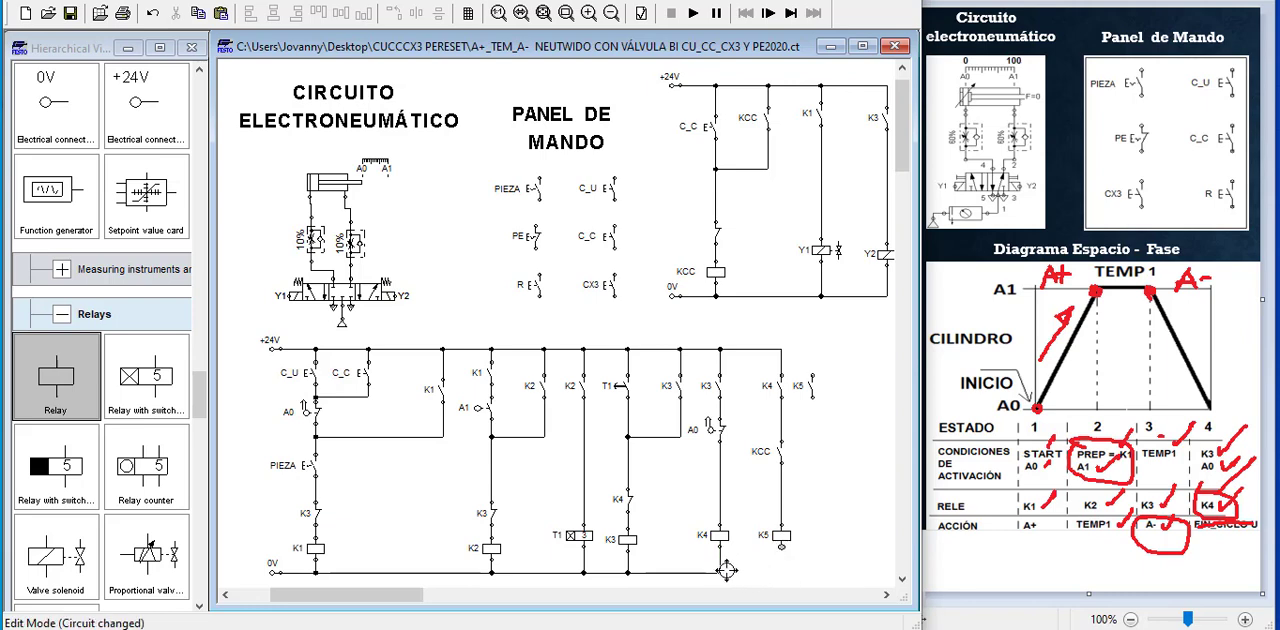
pyautogui.moveTo(720, 573); pyautogui.dragTo(782, 547)
pyautogui.moveTo(780, 350); pyautogui.dragTo(788, 373)
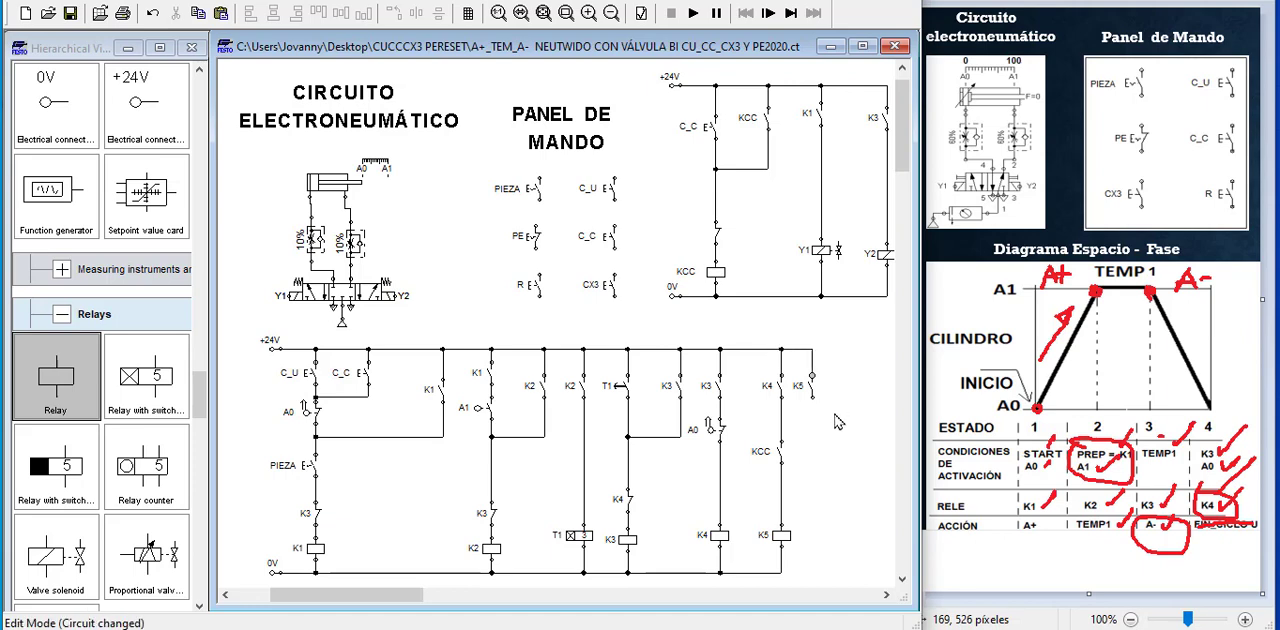
pyautogui.moveTo(812, 397); pyautogui.dragTo(782, 416)
# Duplicate the K2 contact and T1 timer relay branch and place the copy beyond the K5 branch
pyautogui.moveTo(565, 374); pyautogui.dragTo(600, 565)
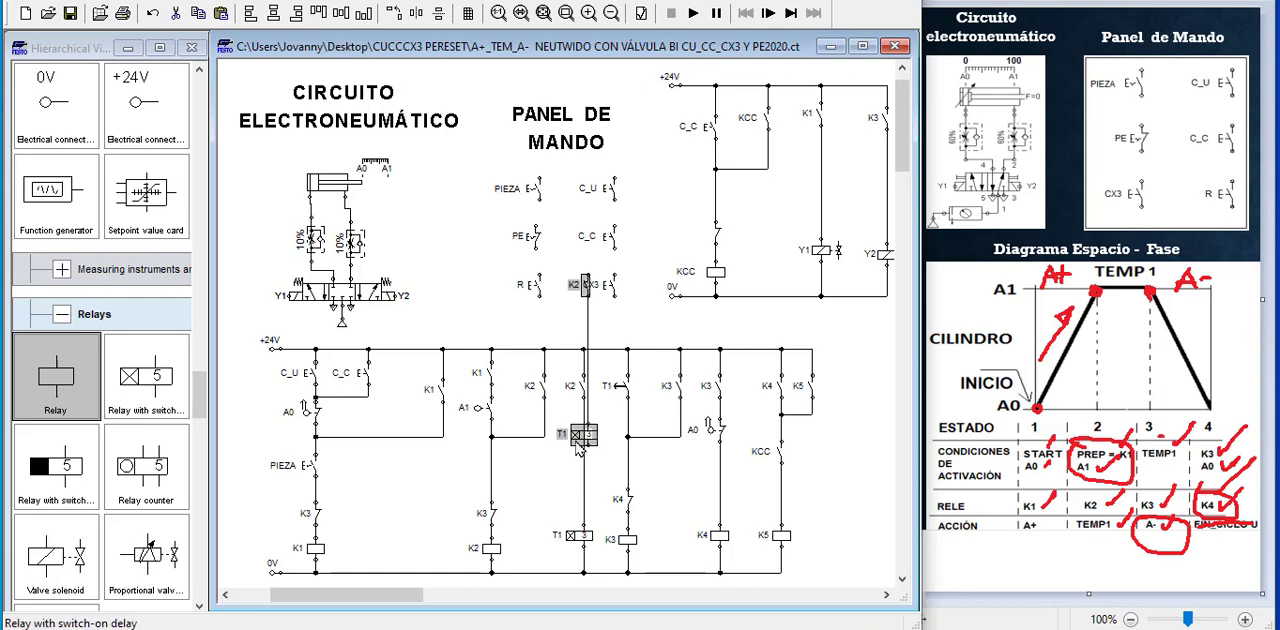
pyautogui.moveTo(583, 450); pyautogui.dragTo(693, 361)
pyautogui.moveTo(771, 474); pyautogui.dragTo(854, 400)
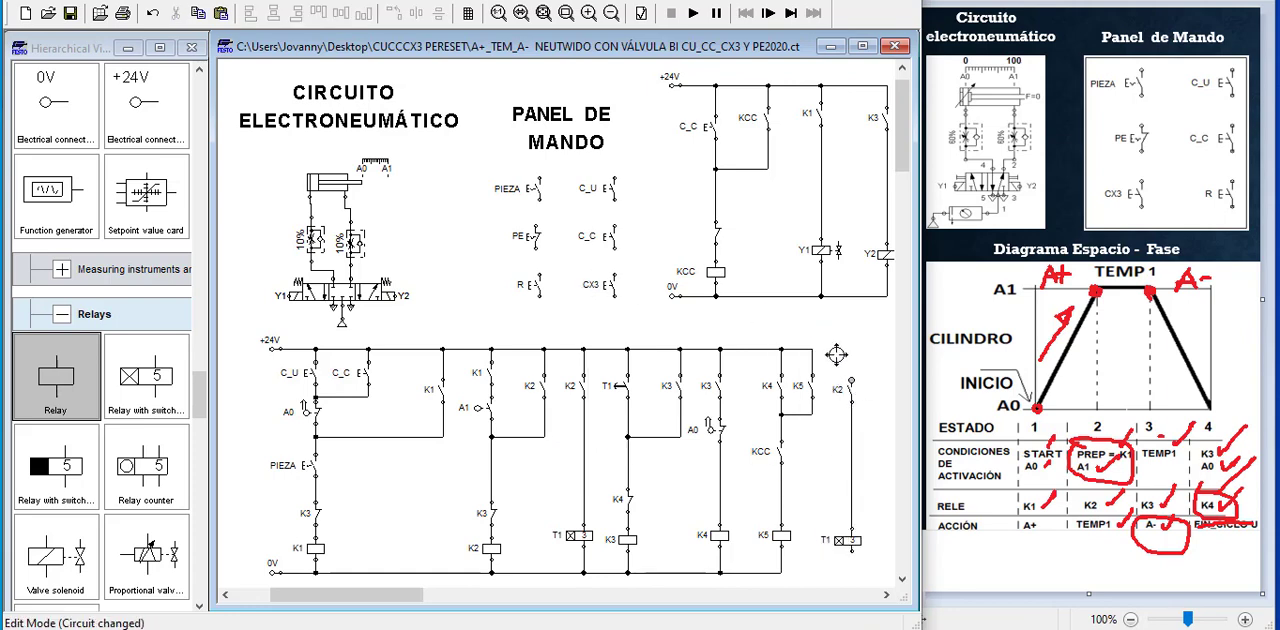
# Connect the duplicated timer branch to the +24V and 0V rails, straightening its lower line along the 0V rail
pyautogui.moveTo(816, 349); pyautogui.dragTo(851, 381)
pyautogui.moveTo(851, 550); pyautogui.dragTo(780, 573)
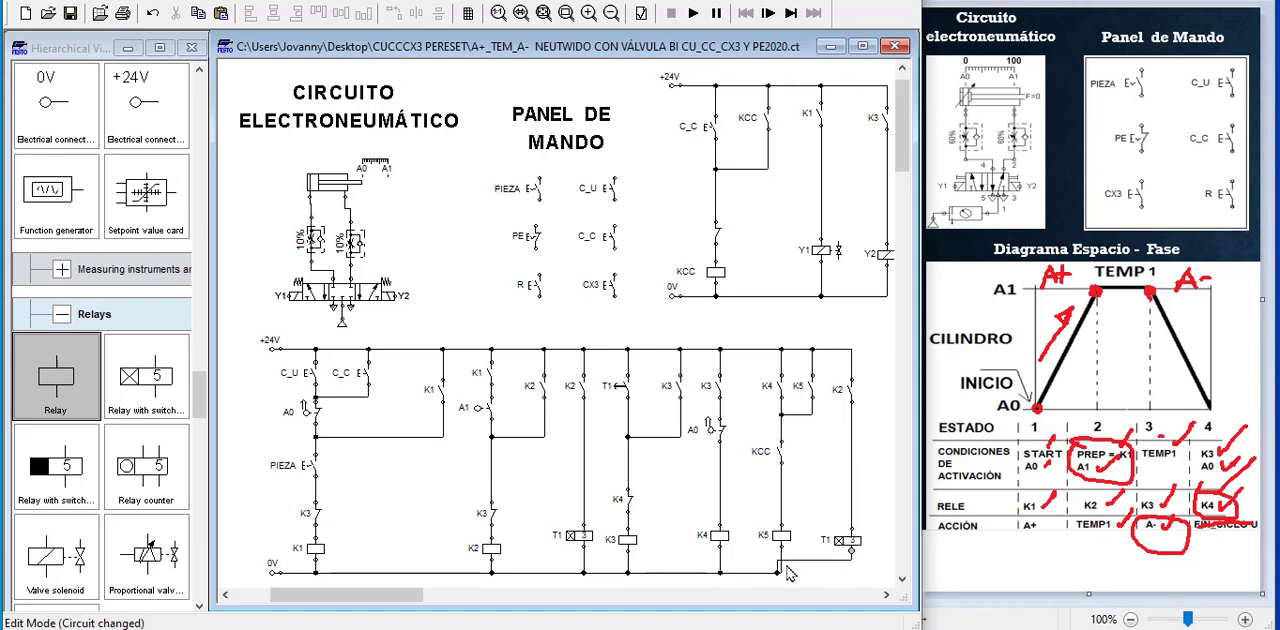
pyautogui.click(777, 570)
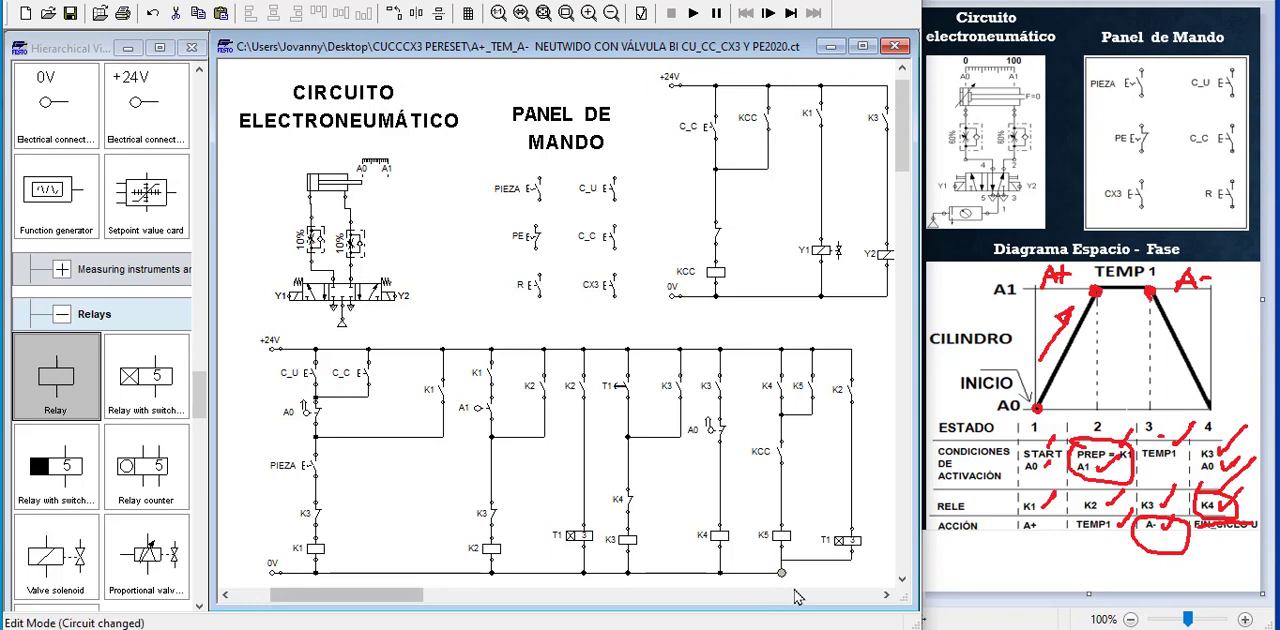
pyautogui.click(800, 567)
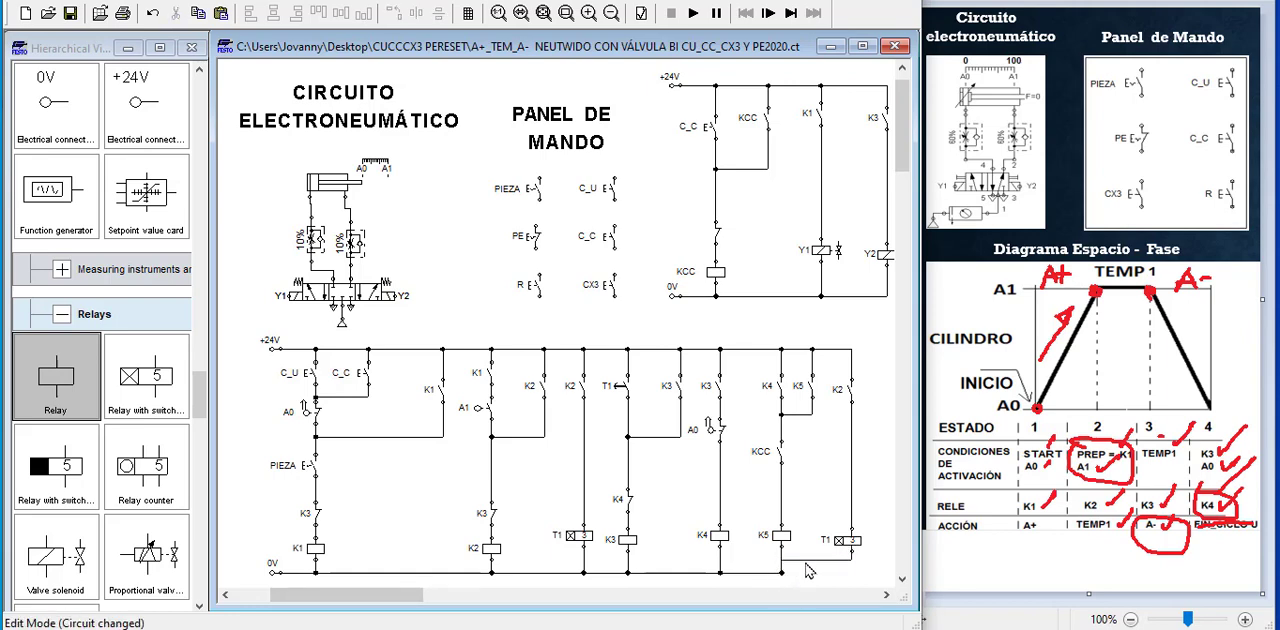
pyautogui.moveTo(808, 560); pyautogui.dragTo(808, 572)
# Relabel the contact of the duplicated timer branch as K5
pyautogui.doubleClick(848, 405)
pyautogui.click(479, 249)
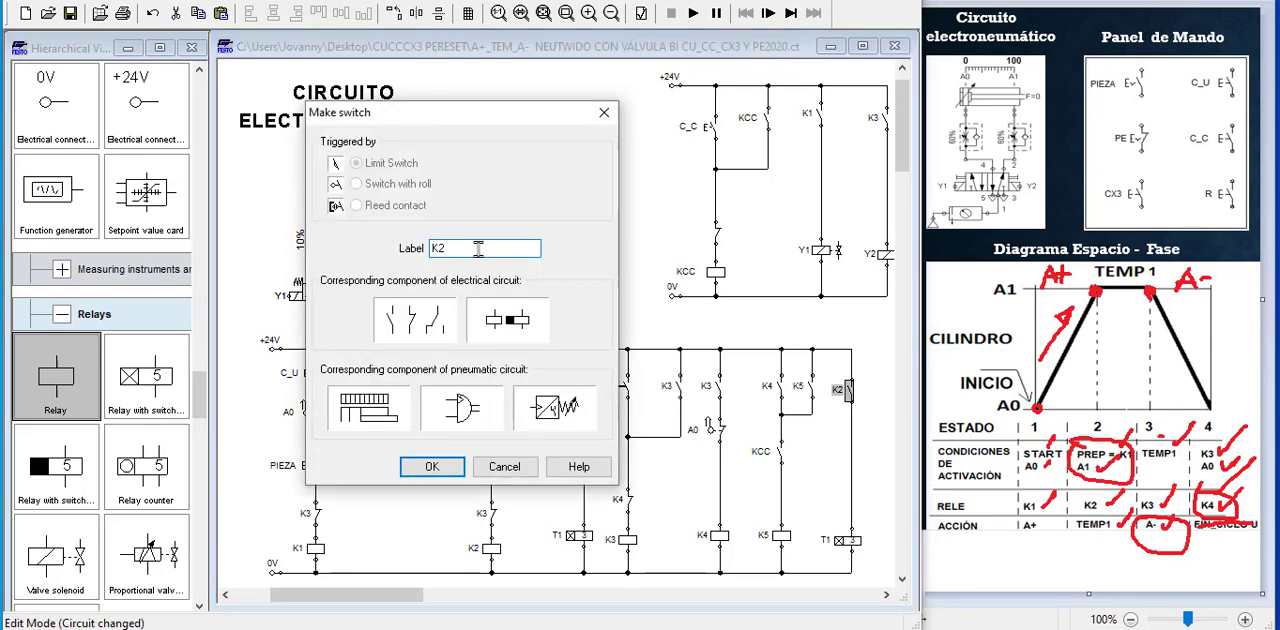
pyautogui.click(431, 466)
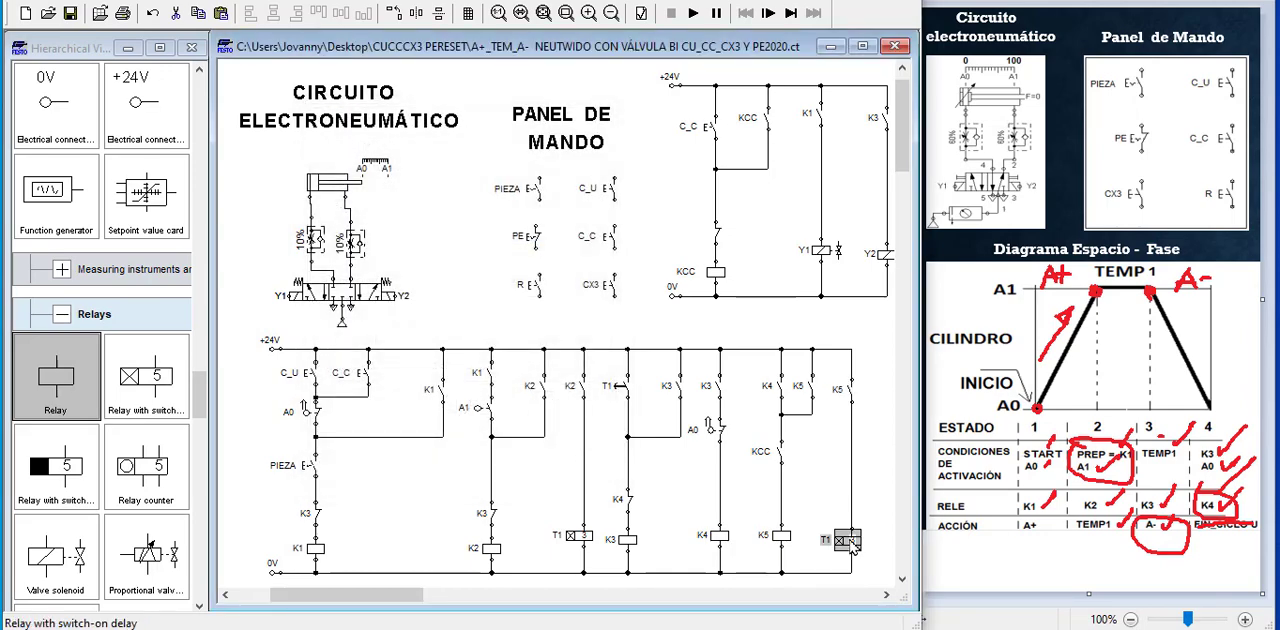
# Relabel the duplicated switch-on delay relay as T2
pyautogui.doubleClick(853, 546)
pyautogui.click(490, 264)
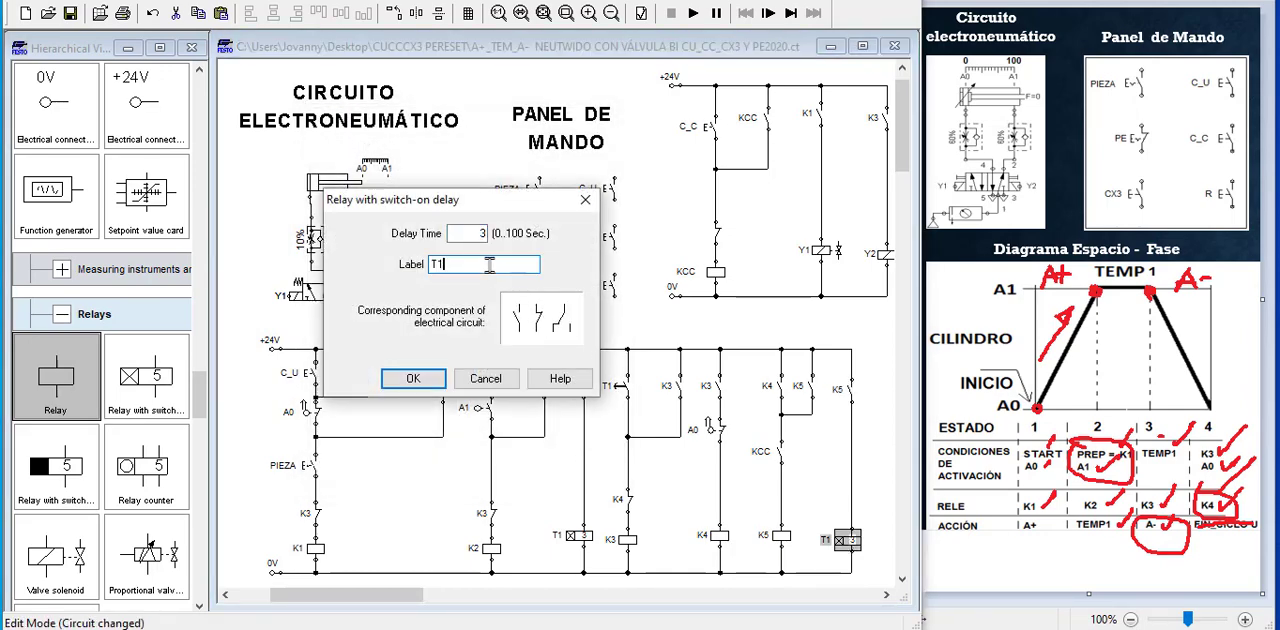
pyautogui.write('2')
pyautogui.press('Return')
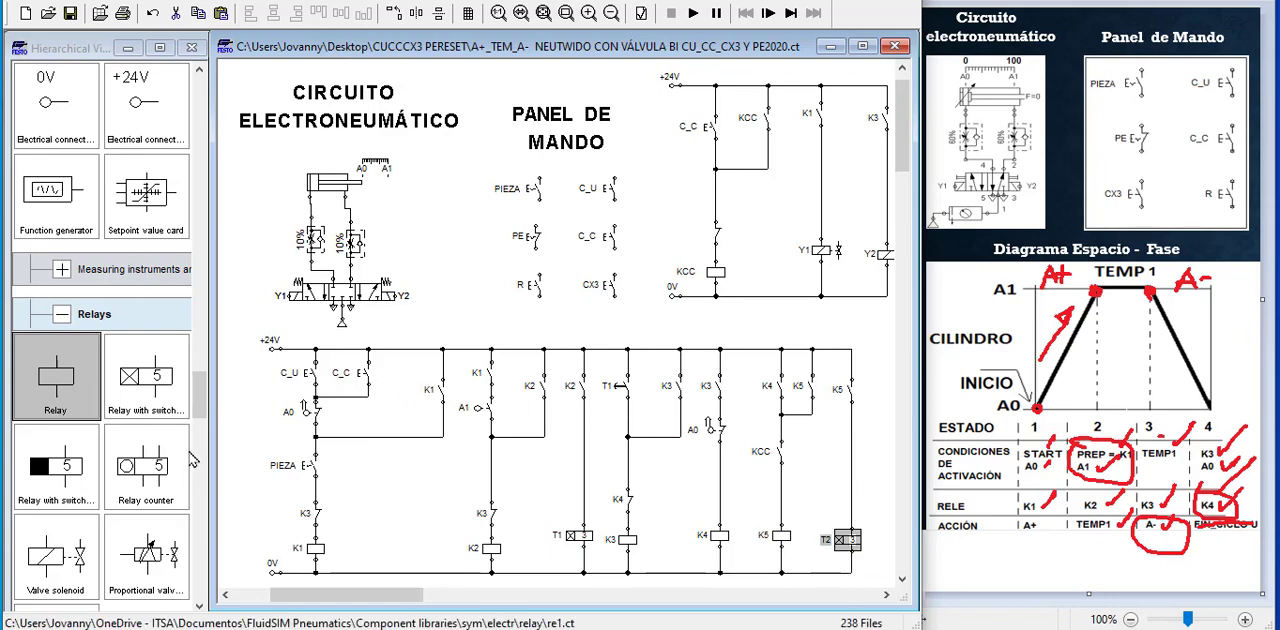
# Add a make switch labelled T2 beside the C_C pushbutton and wire it in parallel with C_C
pyautogui.scroll(-10, 100, 470)
pyautogui.moveTo(84, 467); pyautogui.dragTo(404, 372)
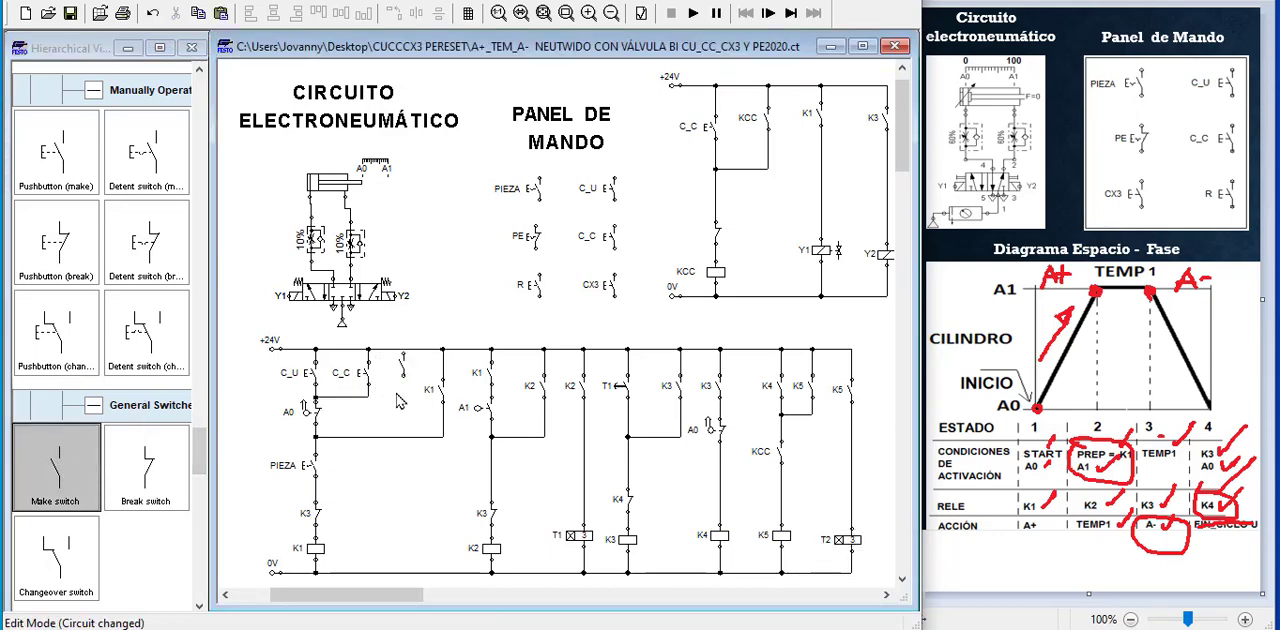
pyautogui.click(402, 372)
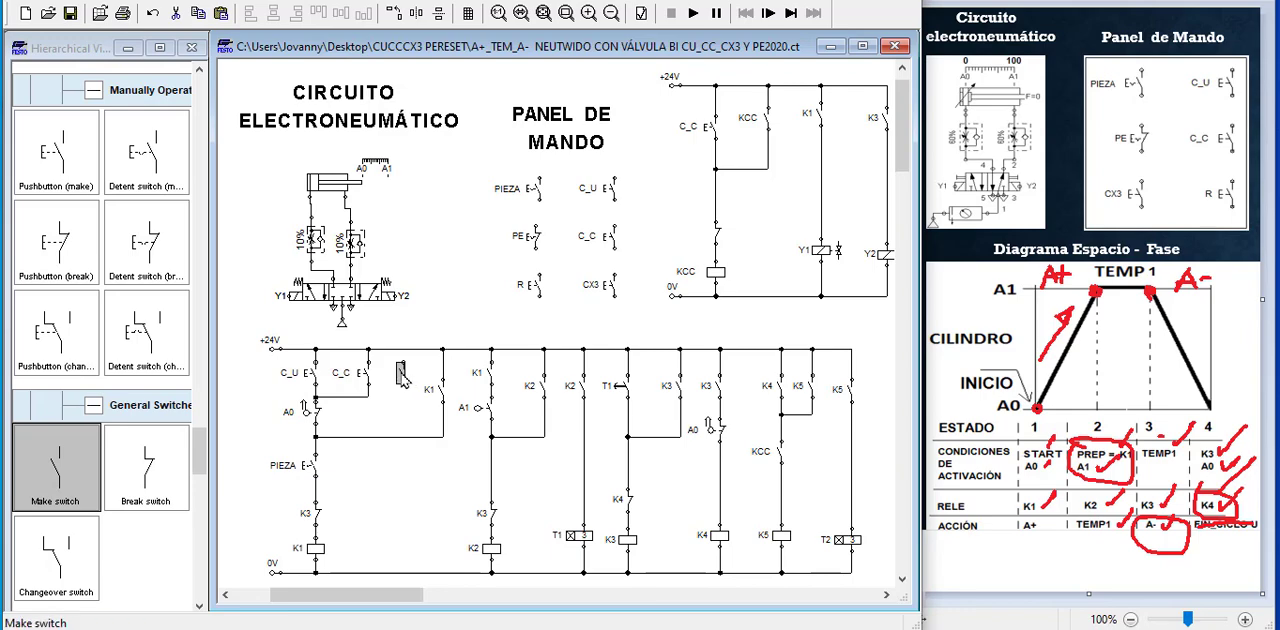
pyautogui.doubleClick(401, 376)
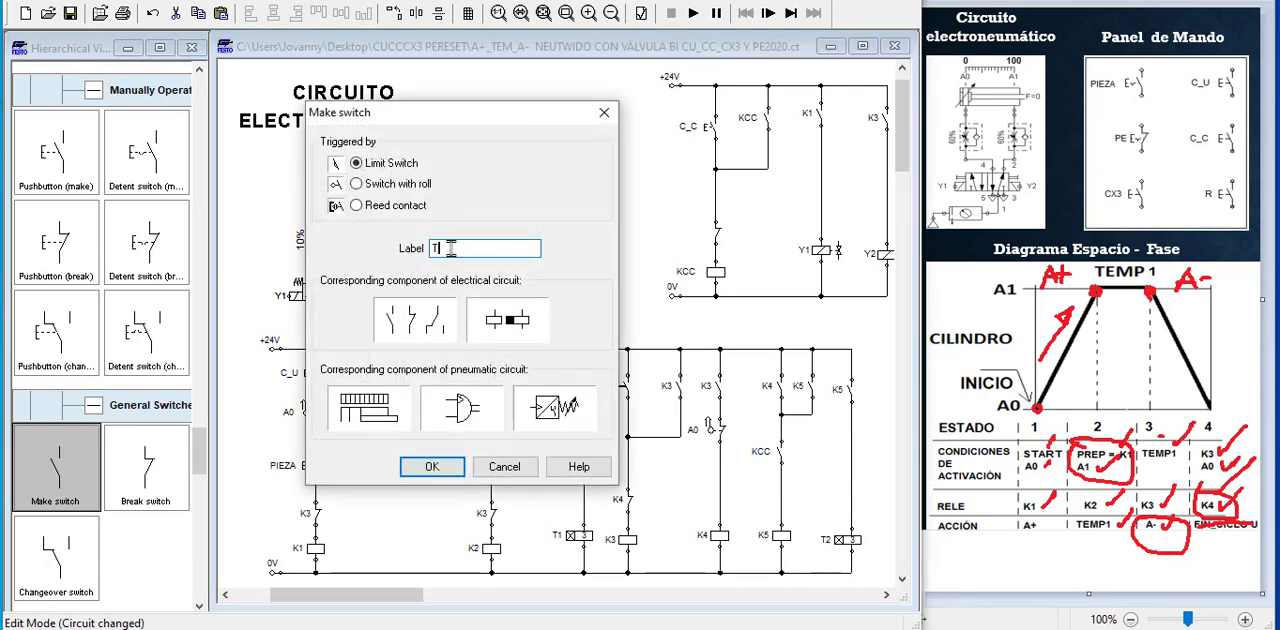
pyautogui.click(432, 464)
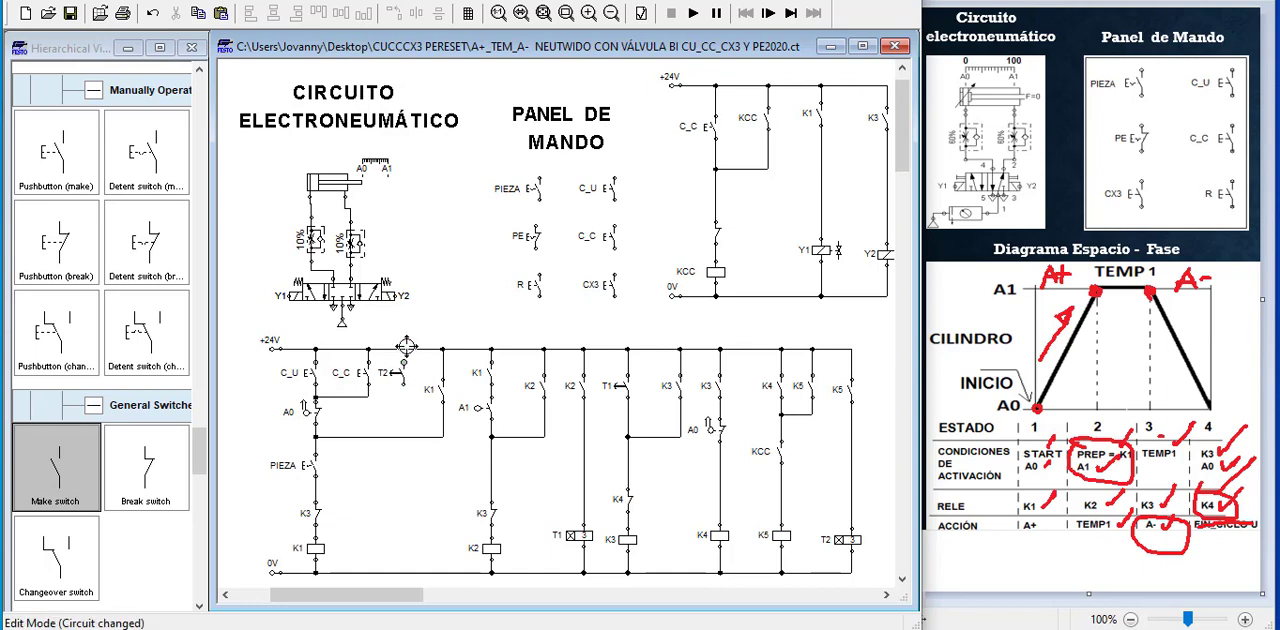
pyautogui.moveTo(405, 349); pyautogui.dragTo(405, 349)
pyautogui.moveTo(405, 387); pyautogui.dragTo(368, 396)
# Insert a break switch labelled T2 in the K5 branch, between the KCC contact and the K5 coil
pyautogui.moveTo(165, 476); pyautogui.dragTo(782, 463)
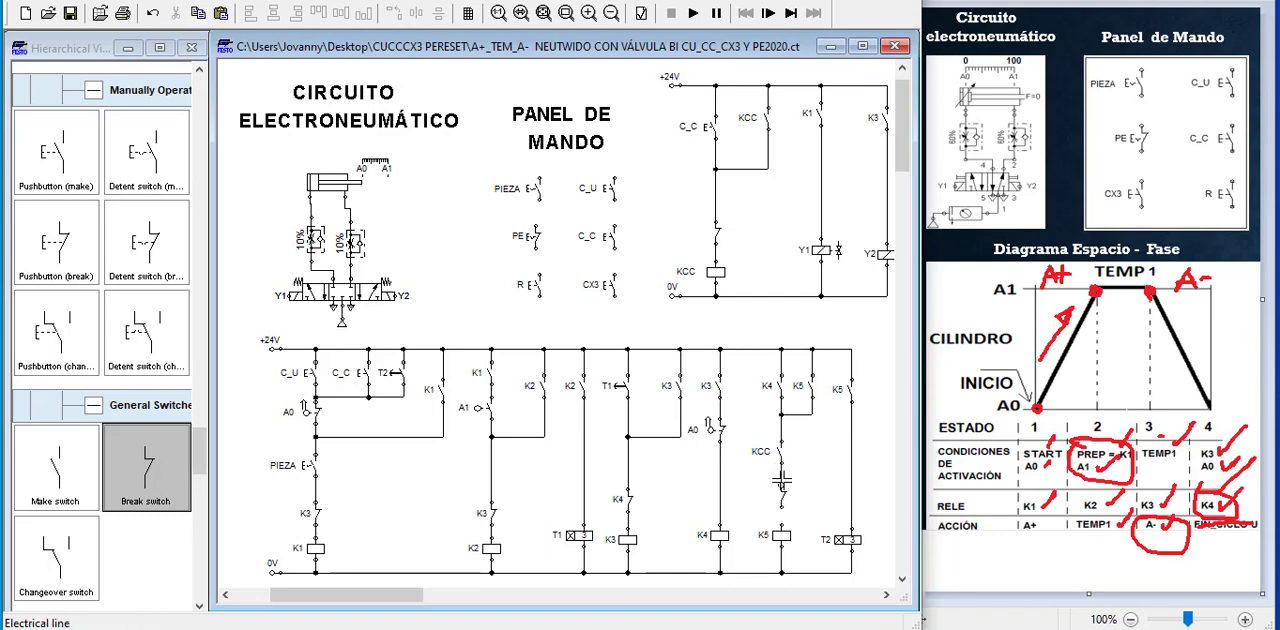
pyautogui.moveTo(782, 507); pyautogui.dragTo(783, 530)
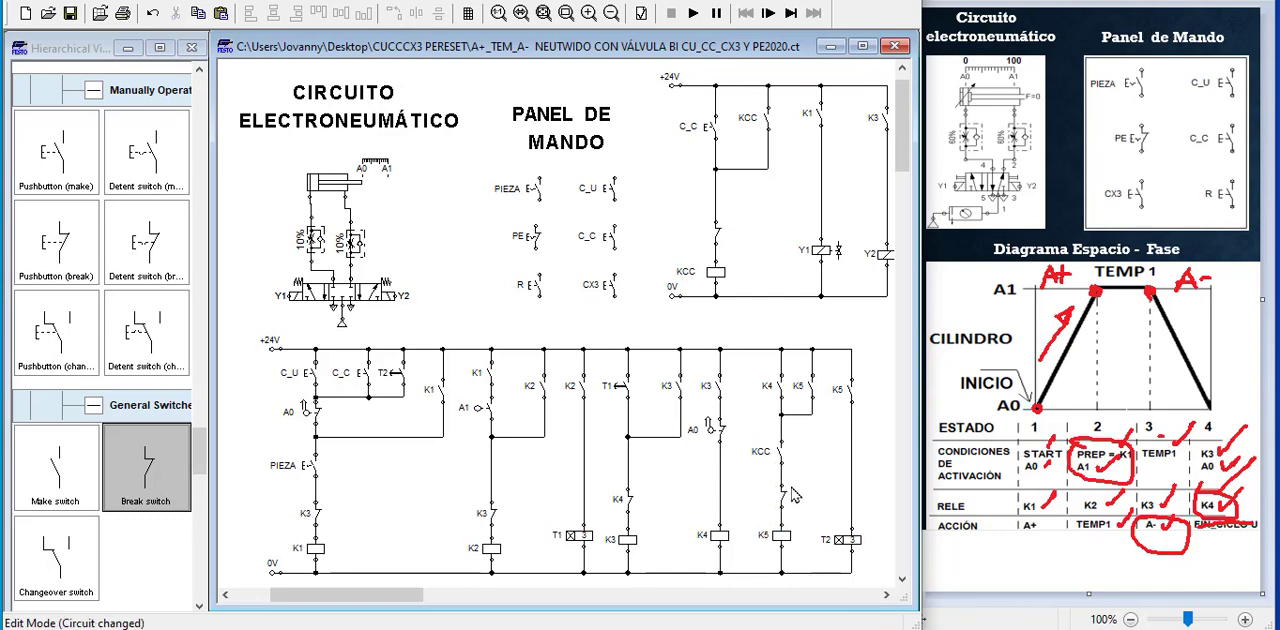
pyautogui.doubleClick(782, 492)
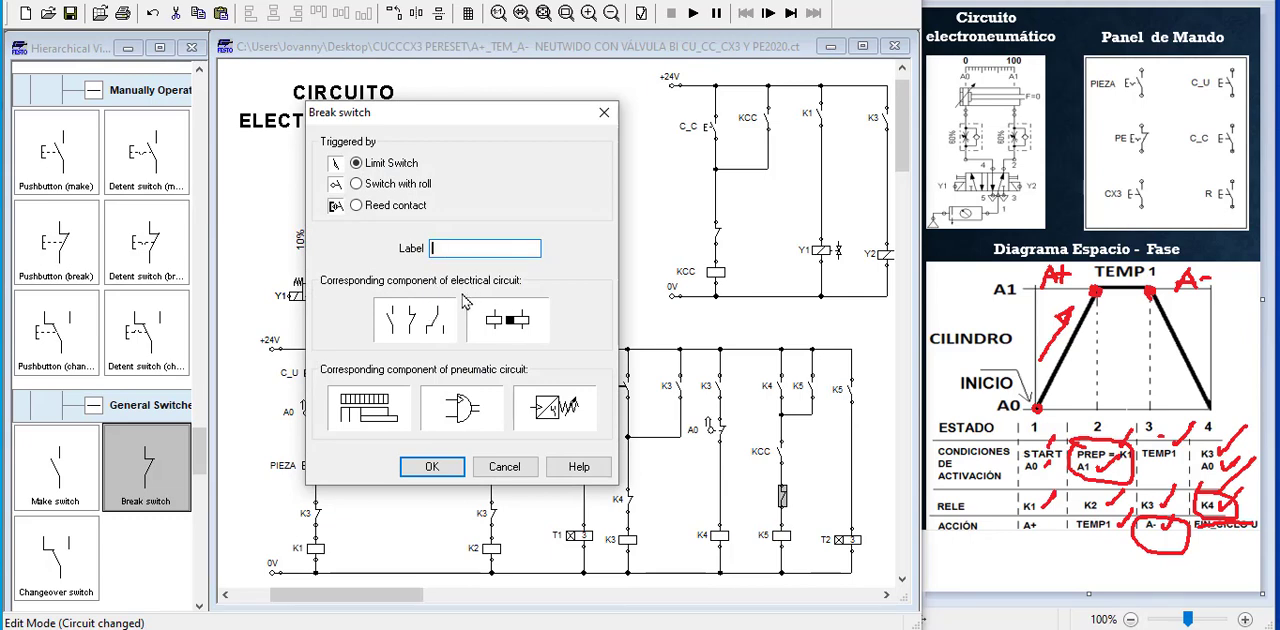
pyautogui.write('T2')
pyautogui.press('Return')
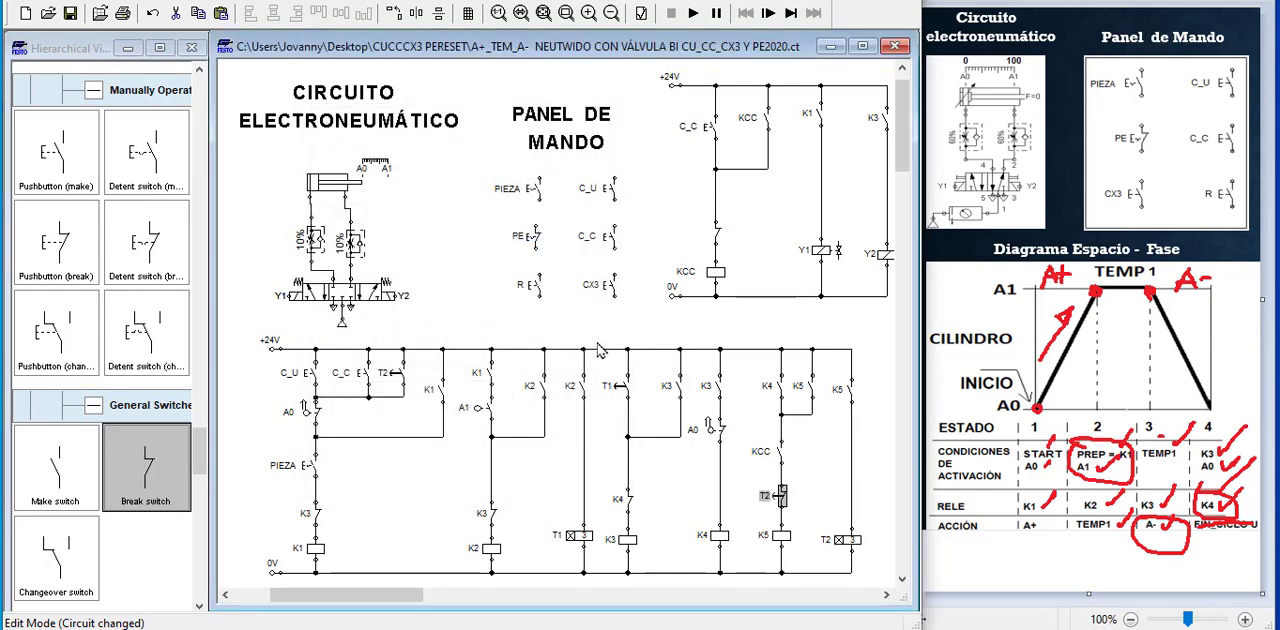
pyautogui.click(660, 335)
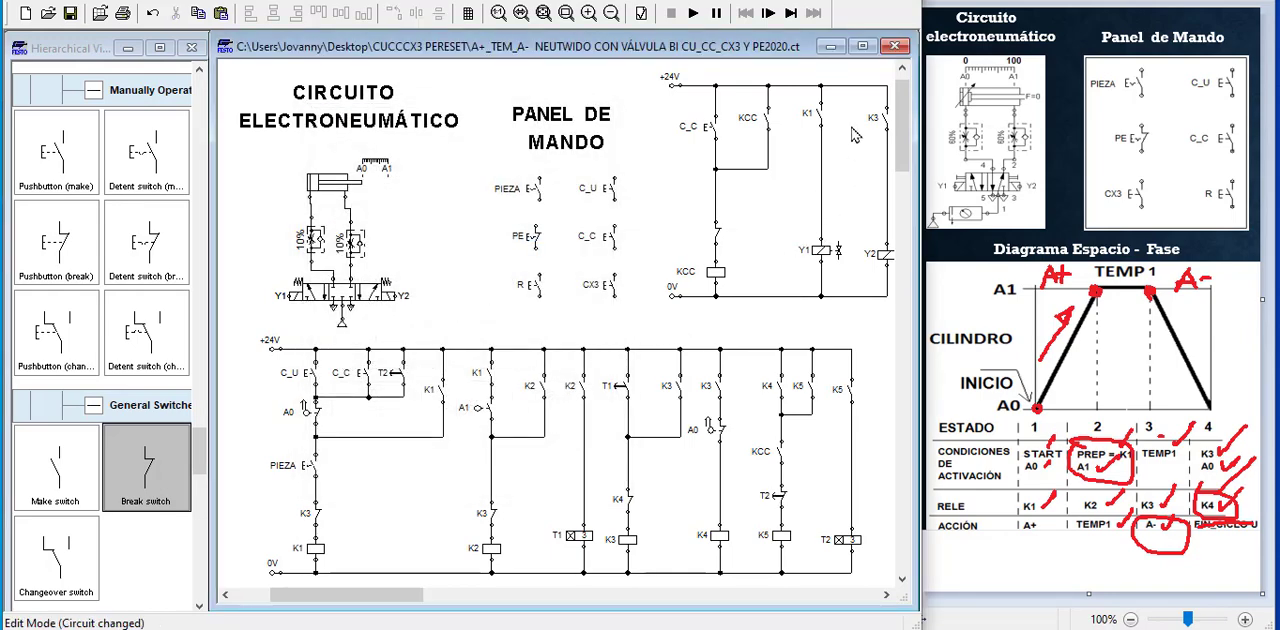
# Simulate the whole circuit and start the continuous cycle by actuating PIEZA and C_C on the control panel
pyautogui.click(566, 12)
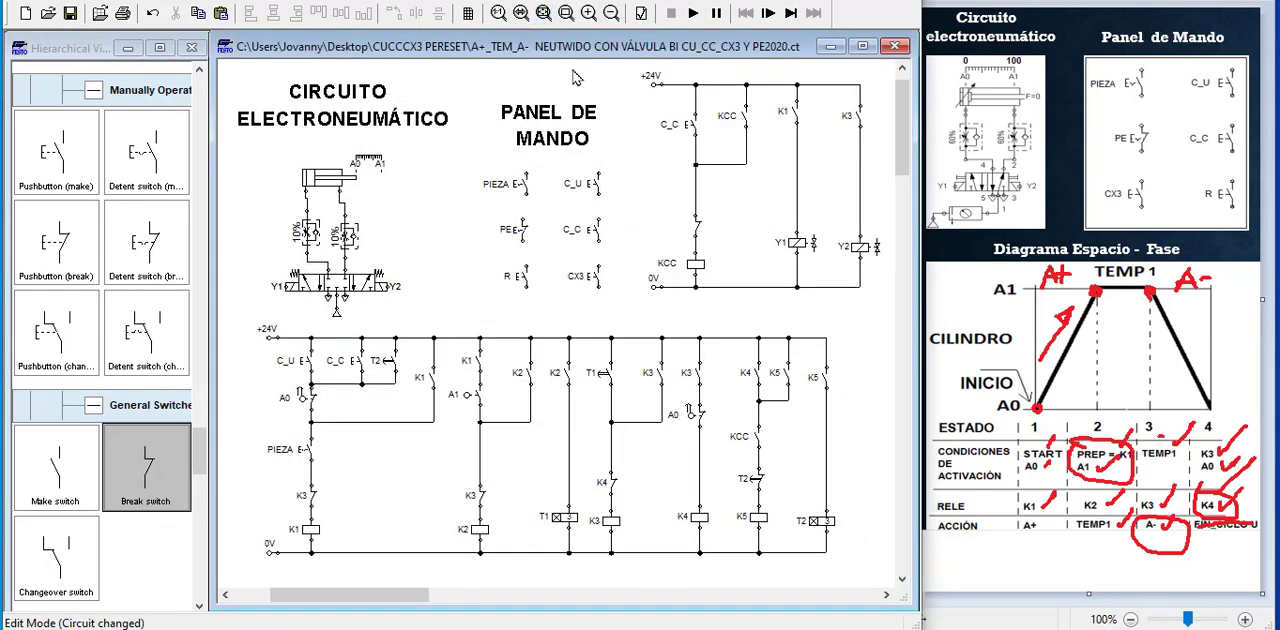
pyautogui.click(693, 13)
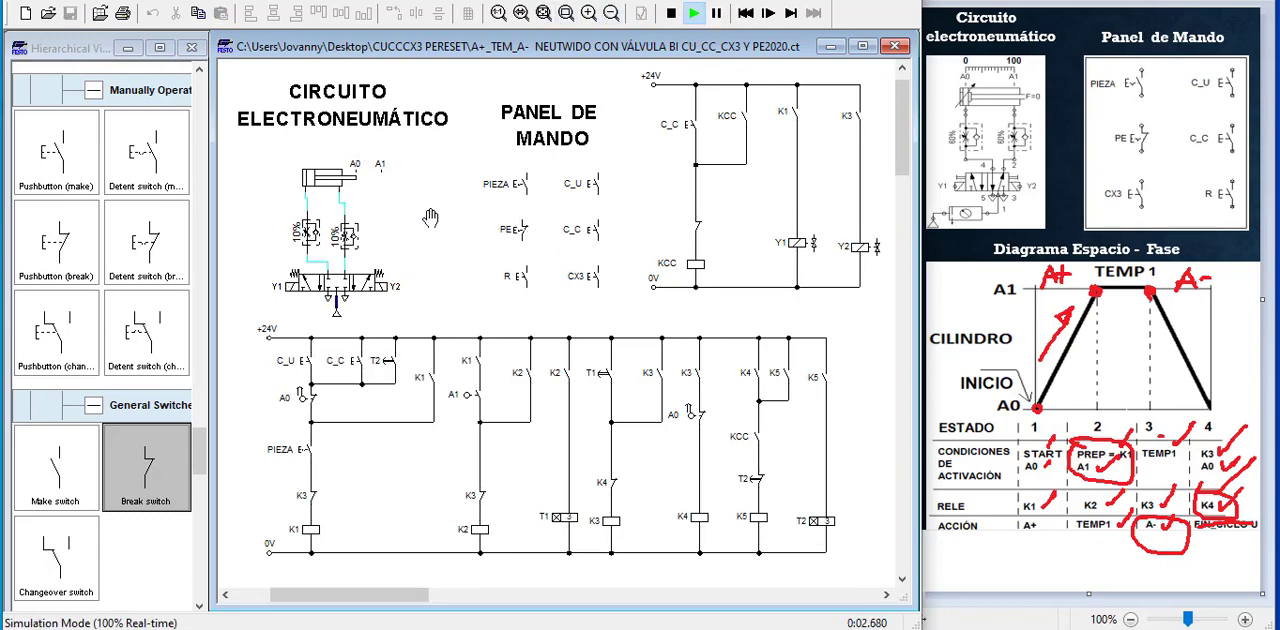
pyautogui.press('F5')
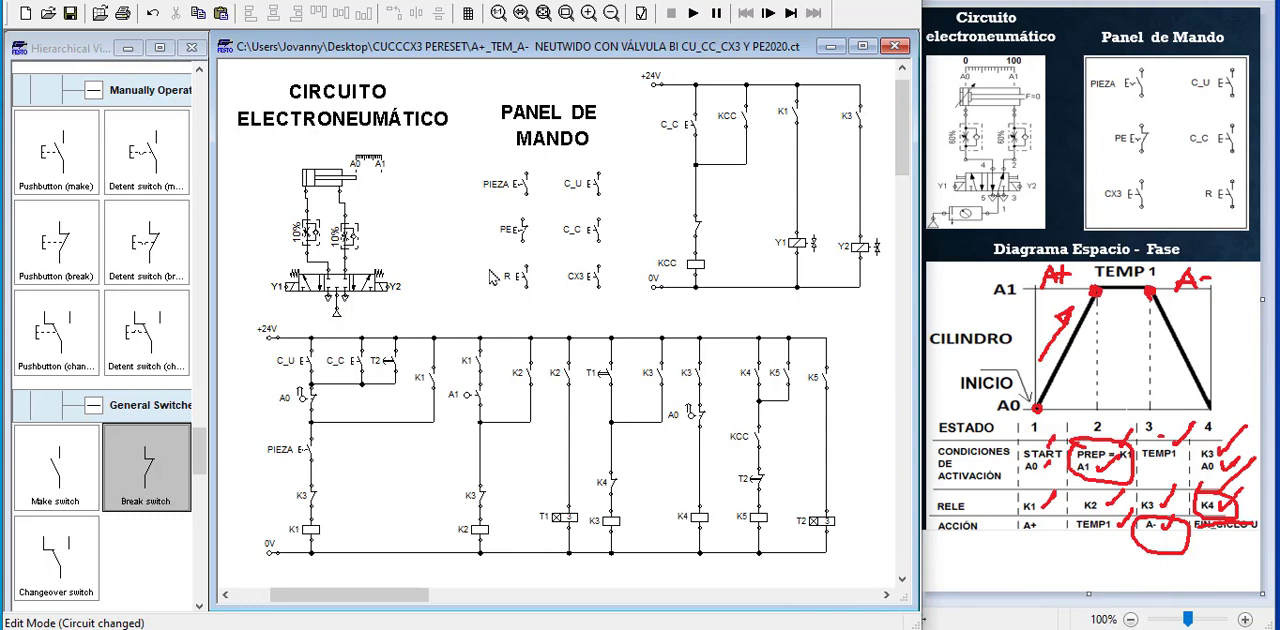
pyautogui.click(693, 13)
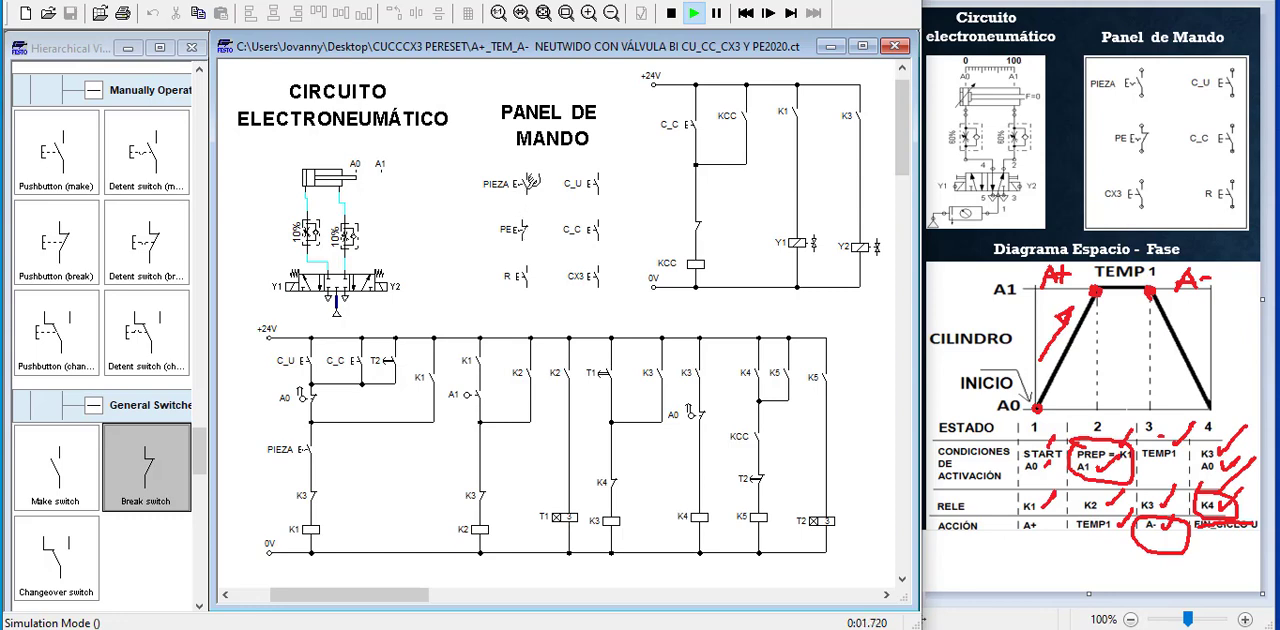
pyautogui.click(530, 182)
pyautogui.click(598, 228)
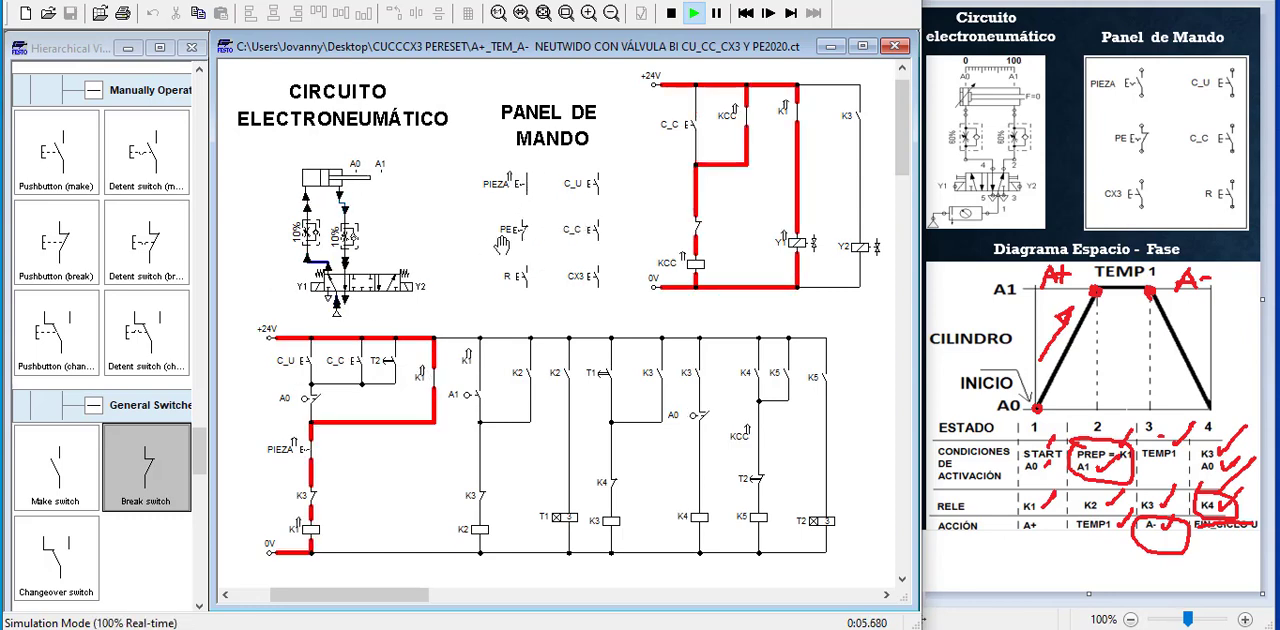
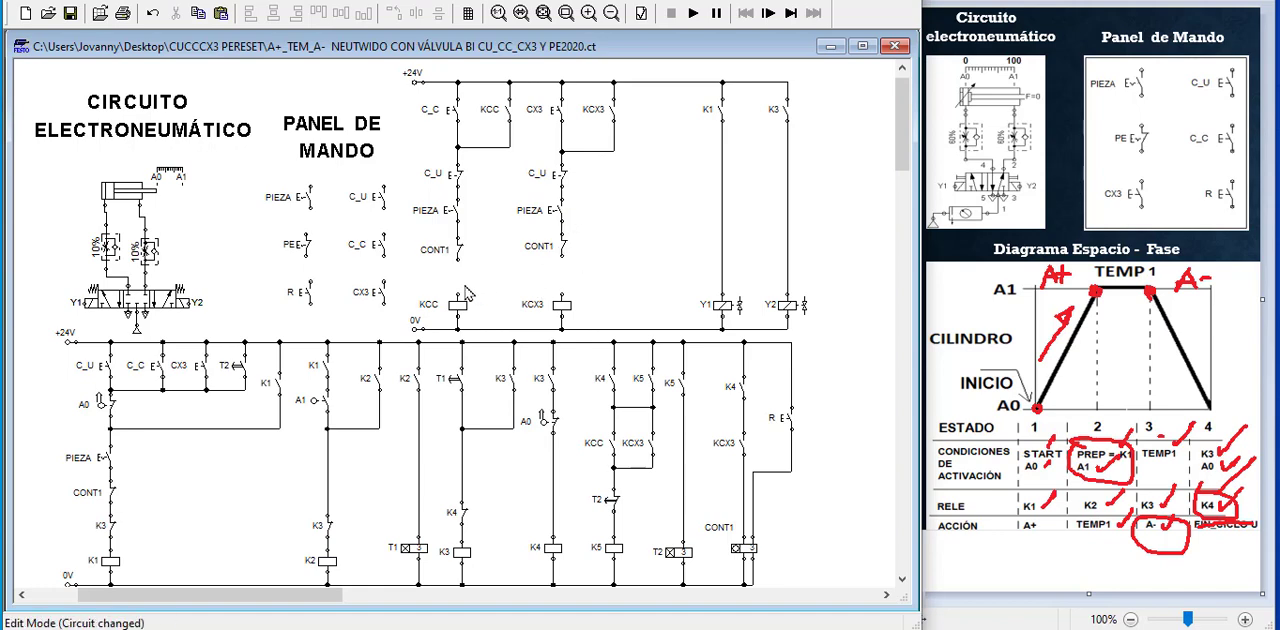
# Shift the contacts and the +24V rail of the upper control circuit upward to make room above the KCC and KCX3 coils
pyautogui.moveTo(390, 66); pyautogui.dragTo(827, 281)
pyautogui.press('Up')
pyautogui.press('Up')
pyautogui.press('Up')
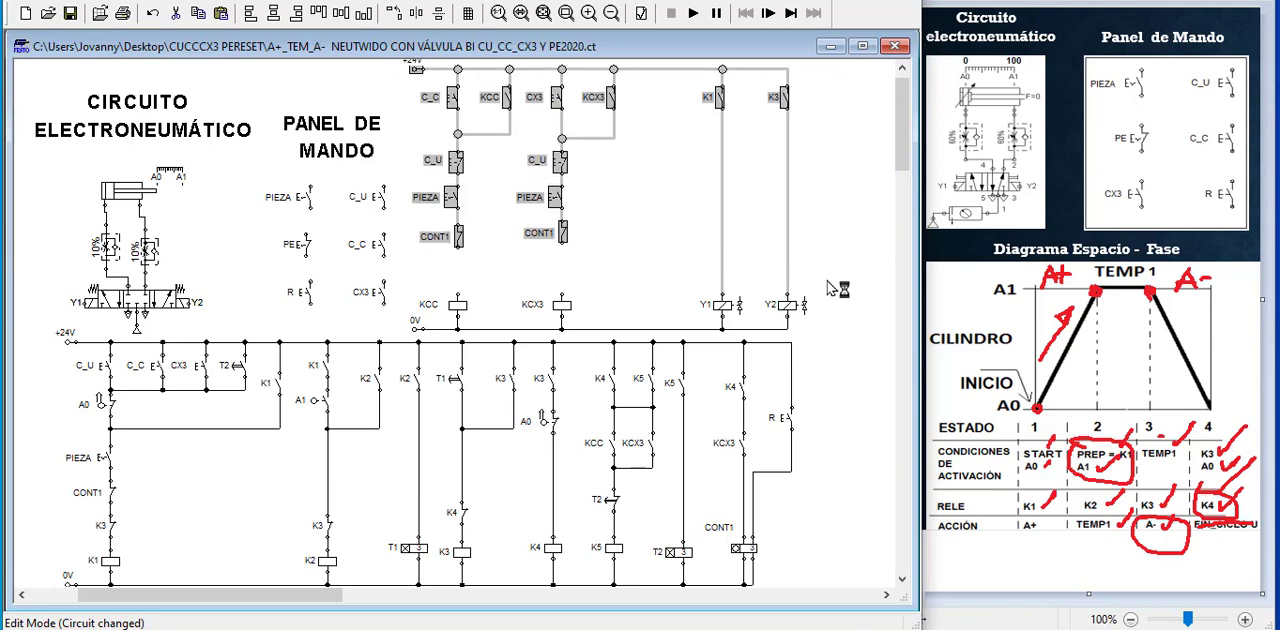
pyautogui.click(839, 261)
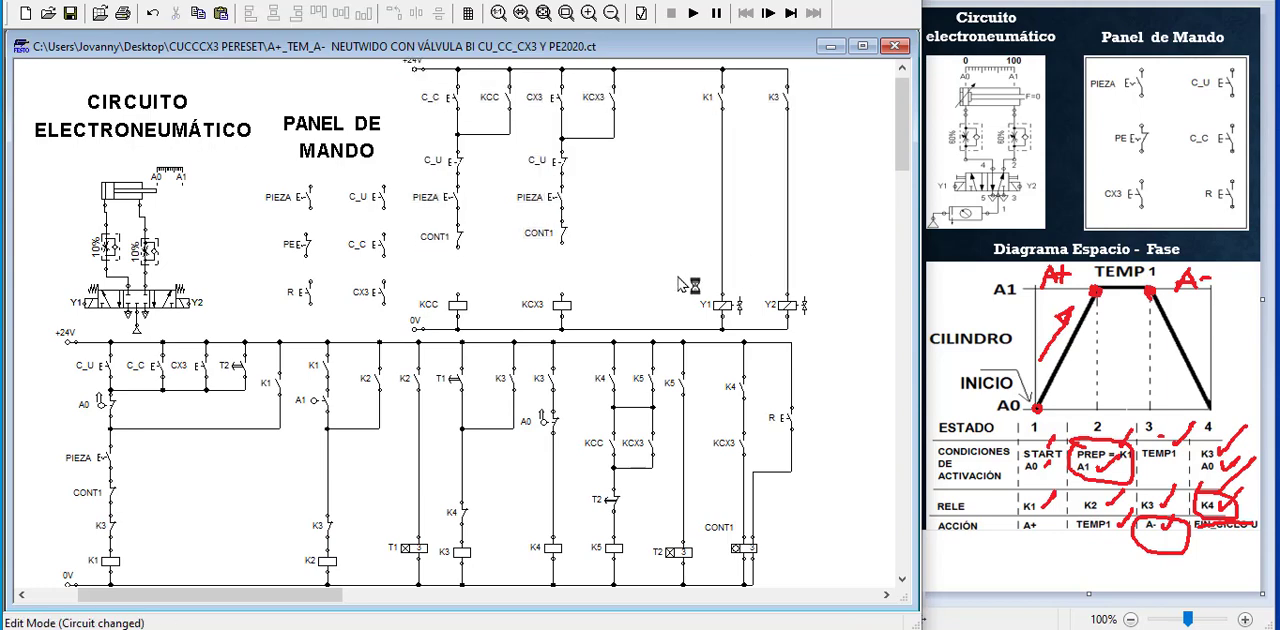
# Duplicate both CONT1 break contacts and insert the copies directly above the KCC and KCX3 relay coils
pyautogui.moveTo(436, 215); pyautogui.dragTo(596, 272)
pyautogui.hotkey('ctrl', 'c')
pyautogui.hotkey('ctrl', 'v')
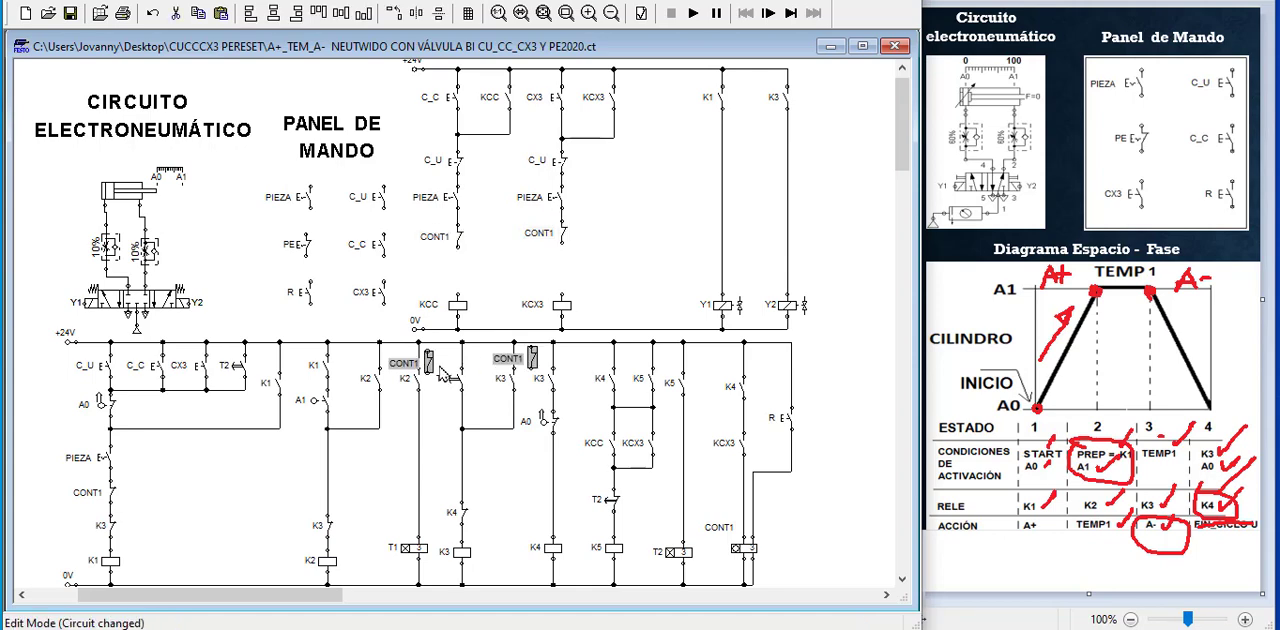
pyautogui.moveTo(431, 362); pyautogui.dragTo(457, 266)
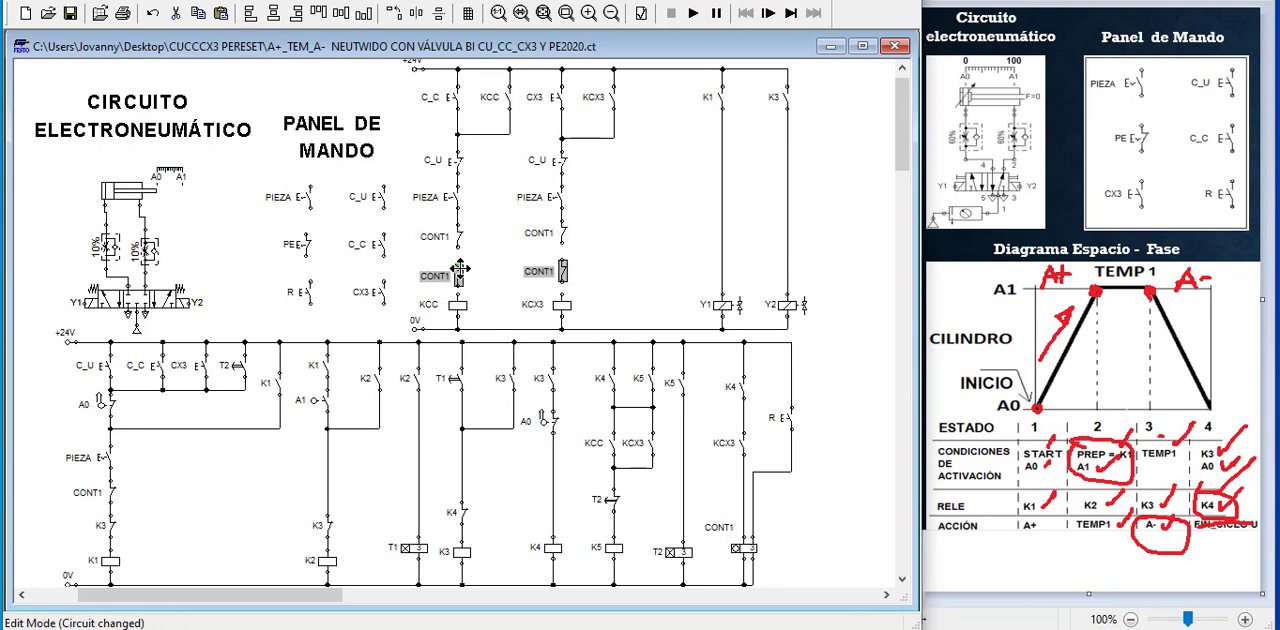
pyautogui.click(640, 274)
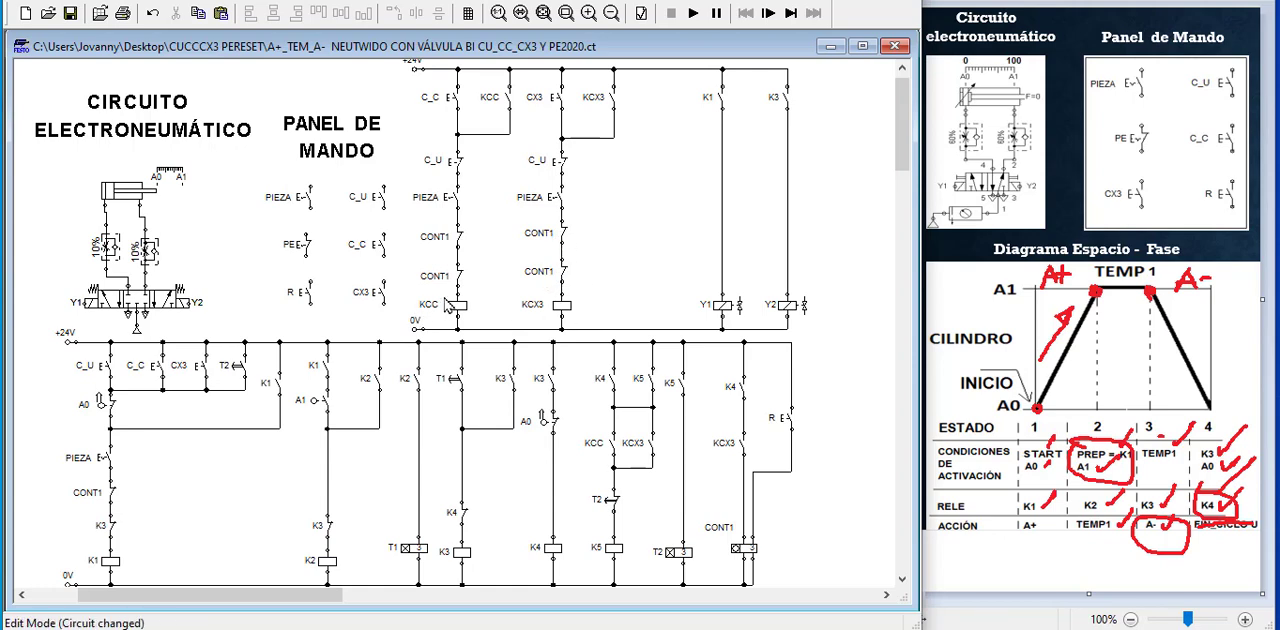
# Relabel the duplicated break contact above the KCC coil as KCX3 and the one above the KCX3 coil as KCC
pyautogui.doubleClick(463, 284)
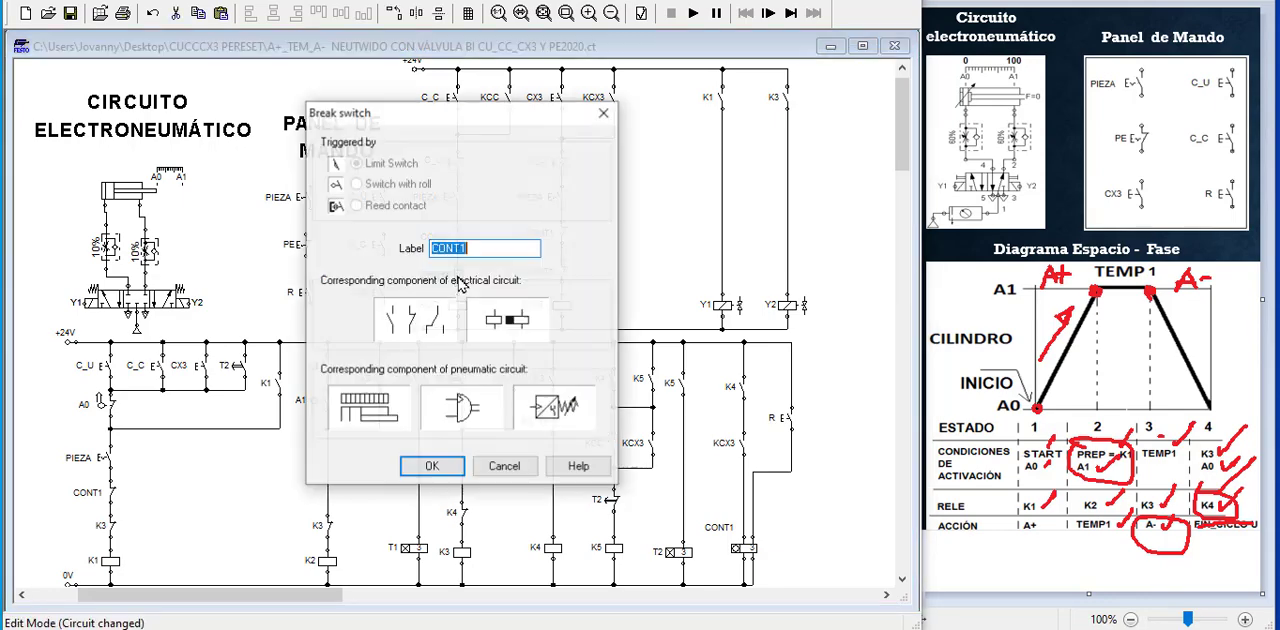
pyautogui.write('KCX3')
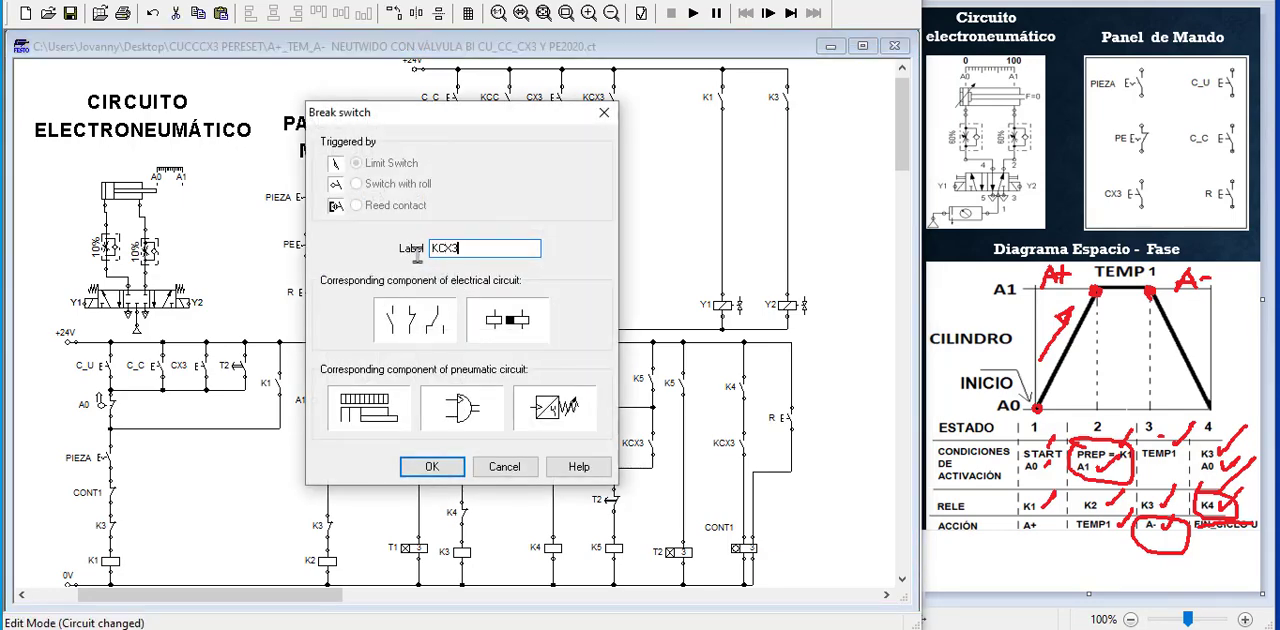
pyautogui.press('Return')
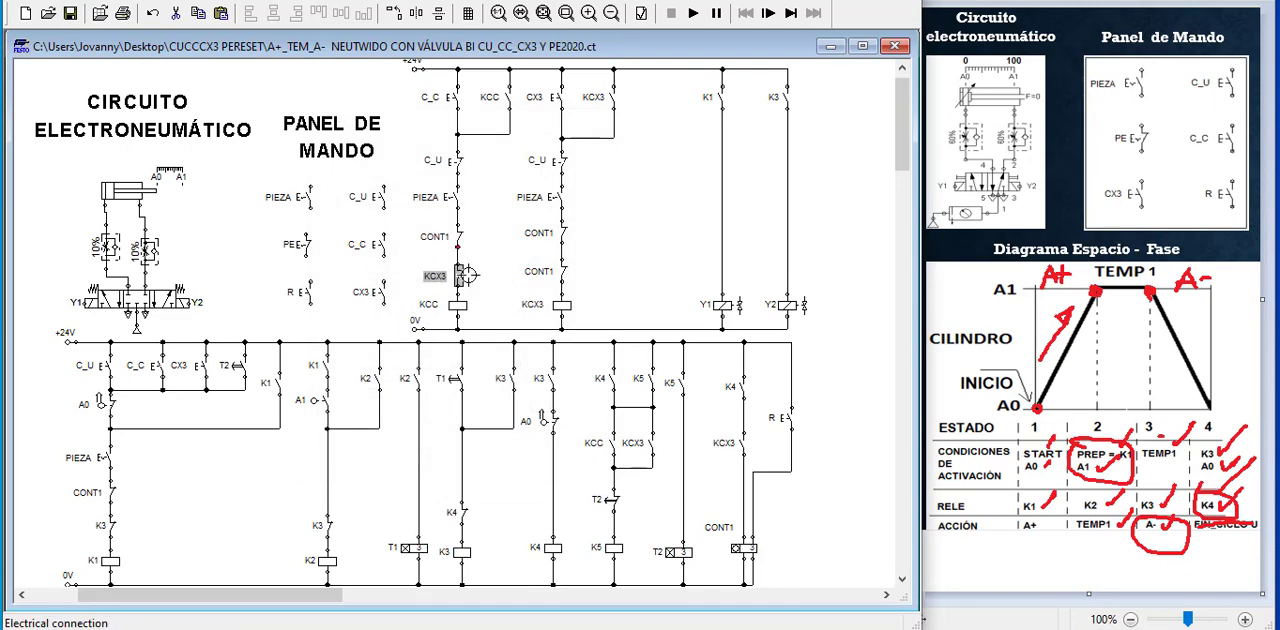
pyautogui.click(449, 282)
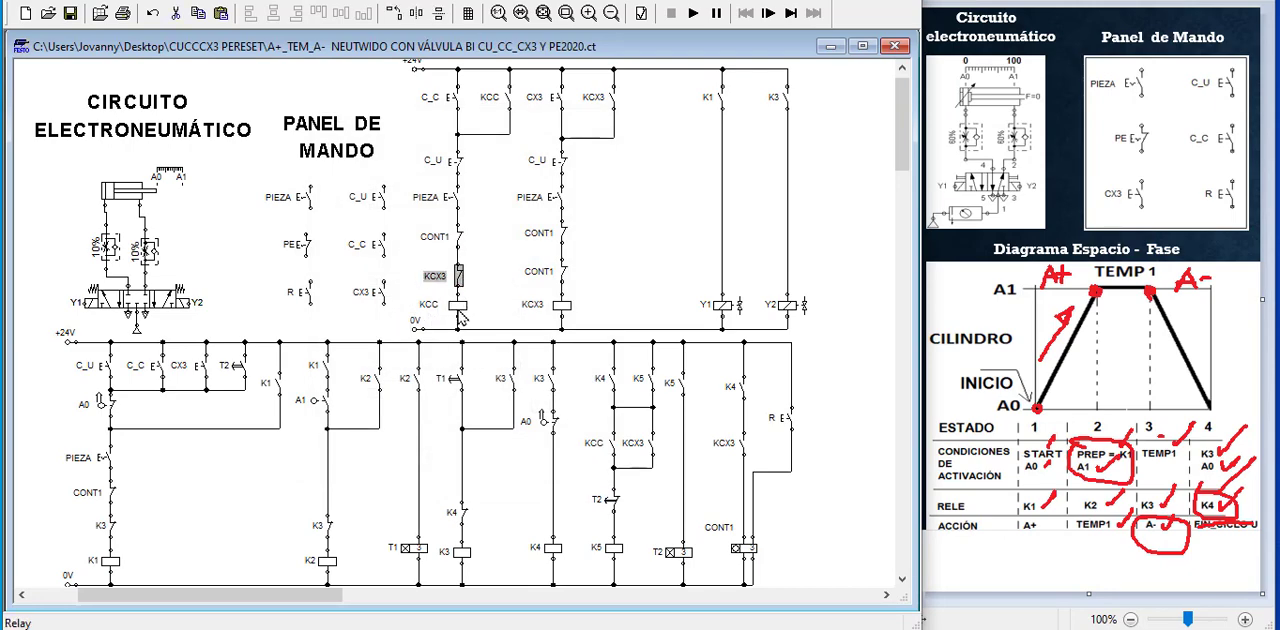
pyautogui.doubleClick(545, 272)
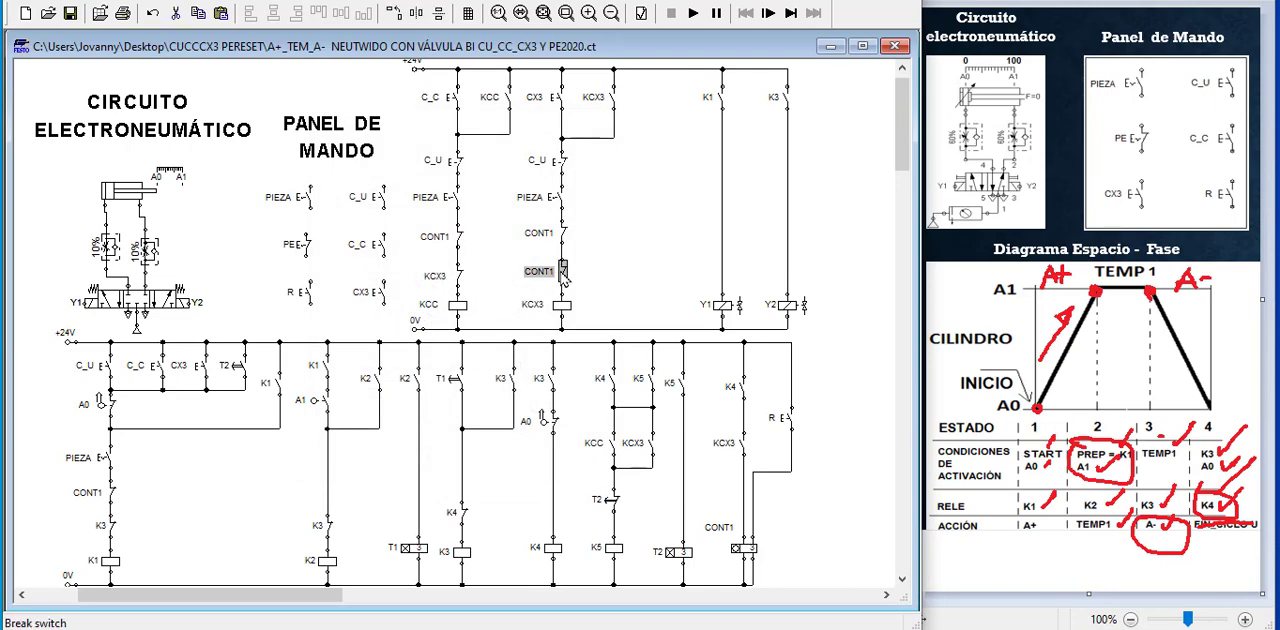
pyautogui.write('KCC')
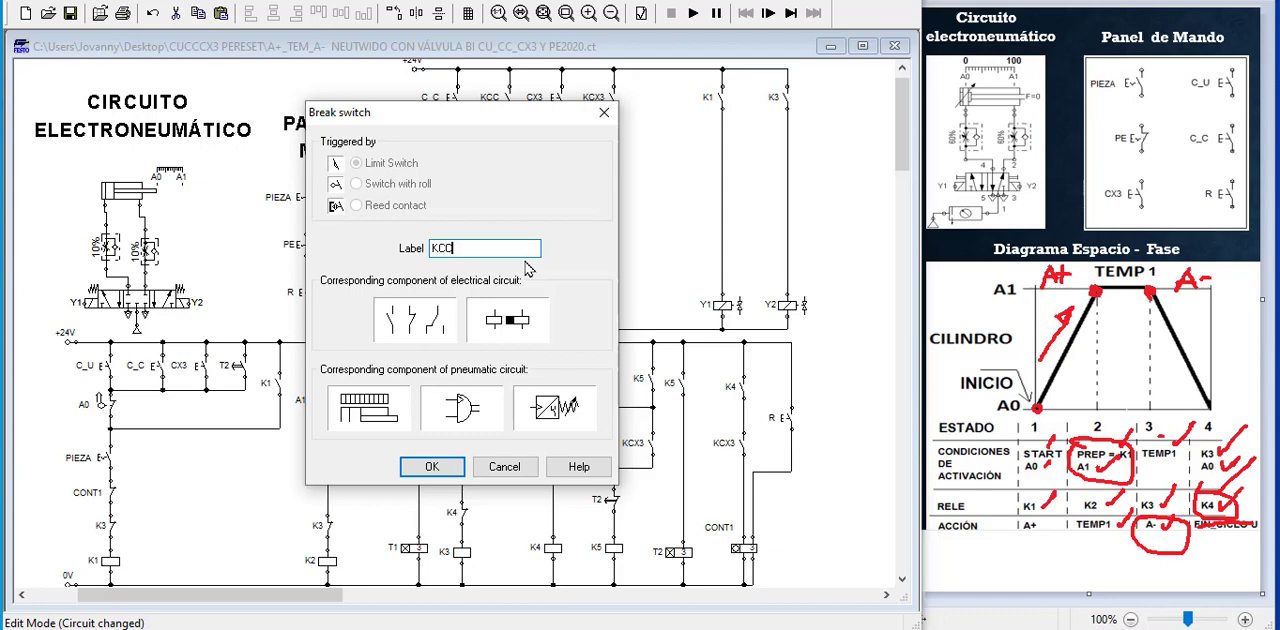
pyautogui.press('Return')
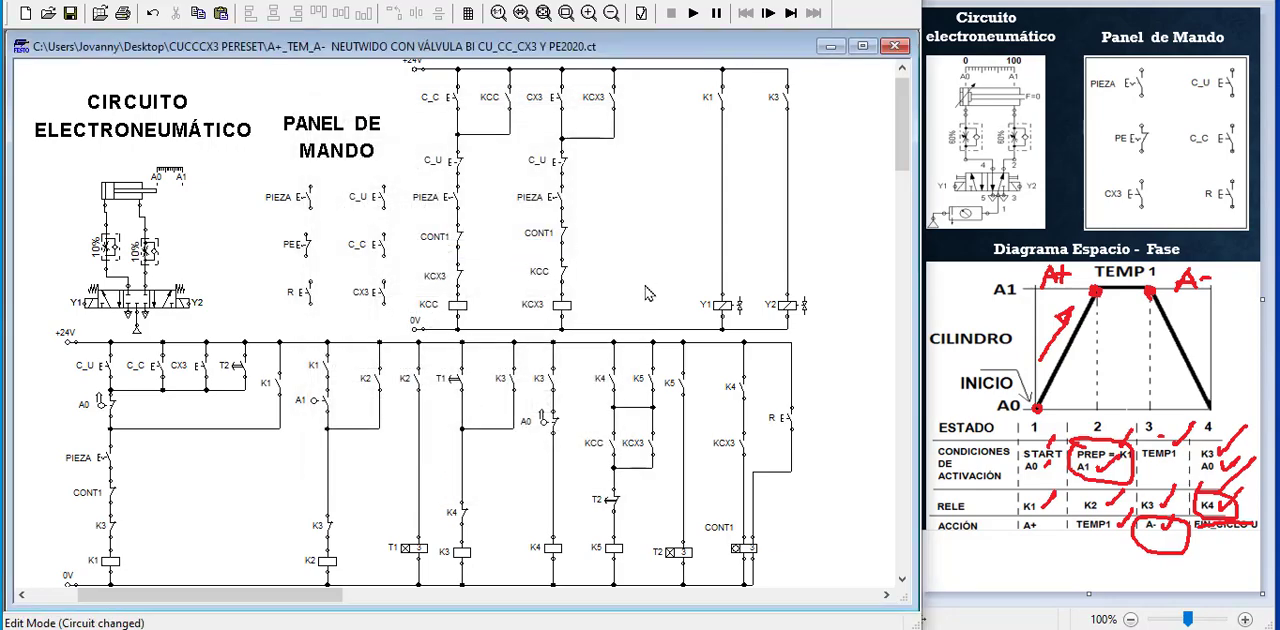
# Run the circuit simulation to test the KCC and KCX3 interlock contacts, and stop it
pyautogui.click(693, 13)
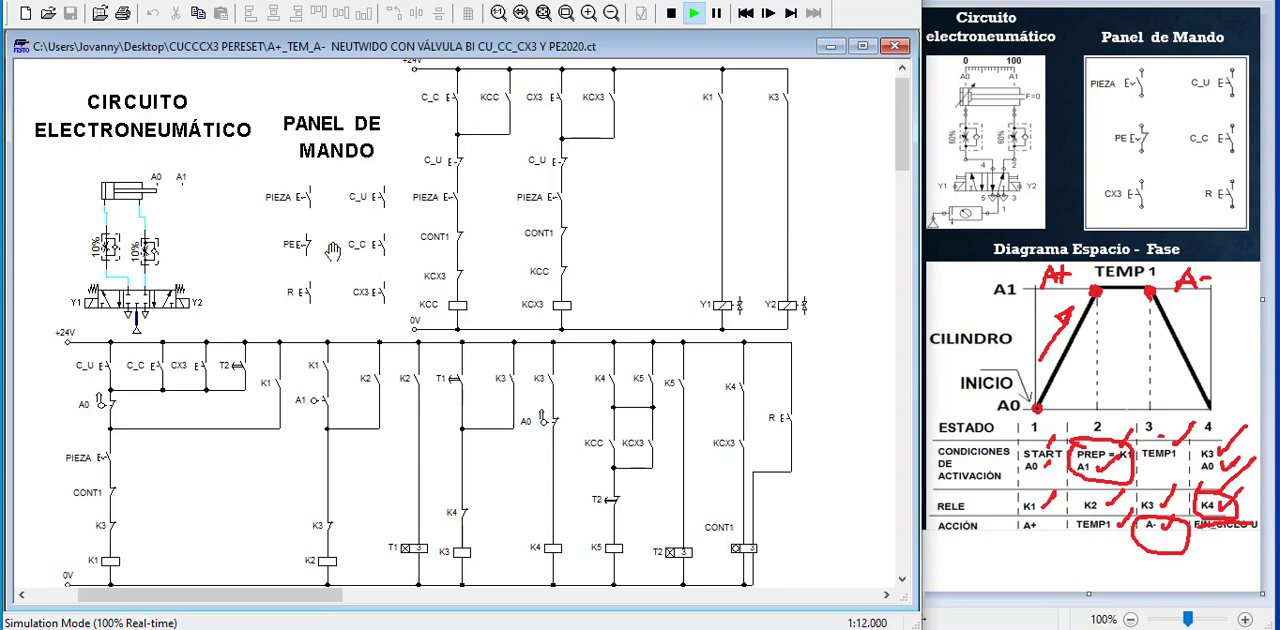
pyautogui.click(671, 16)
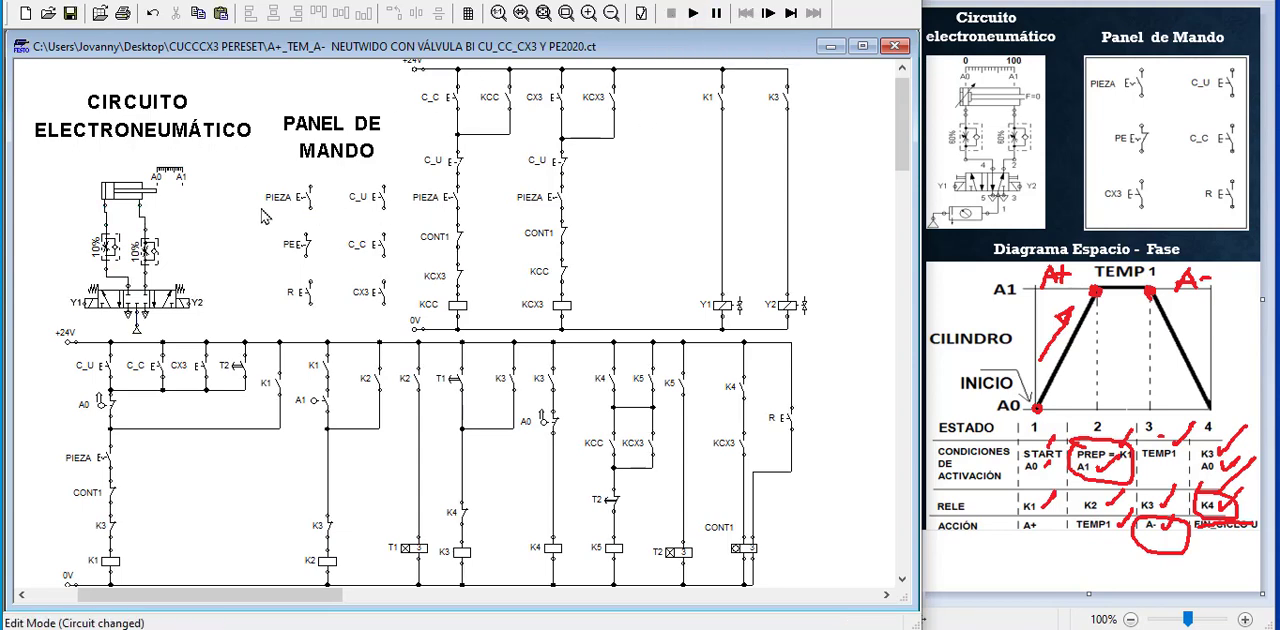
# Copy the PIEZA detent switch into the free space beside the KCX3 holding contact and relabel the copy as PE
pyautogui.click(303, 198)
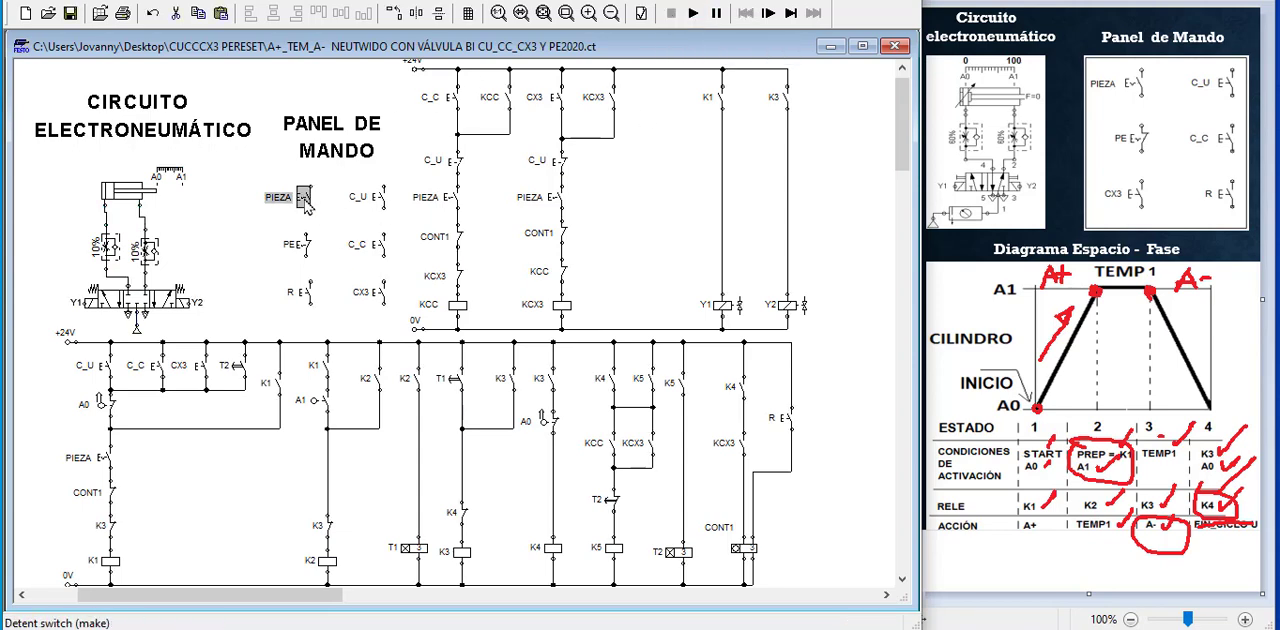
pyautogui.moveTo(303, 198); pyautogui.dragTo(664, 117)
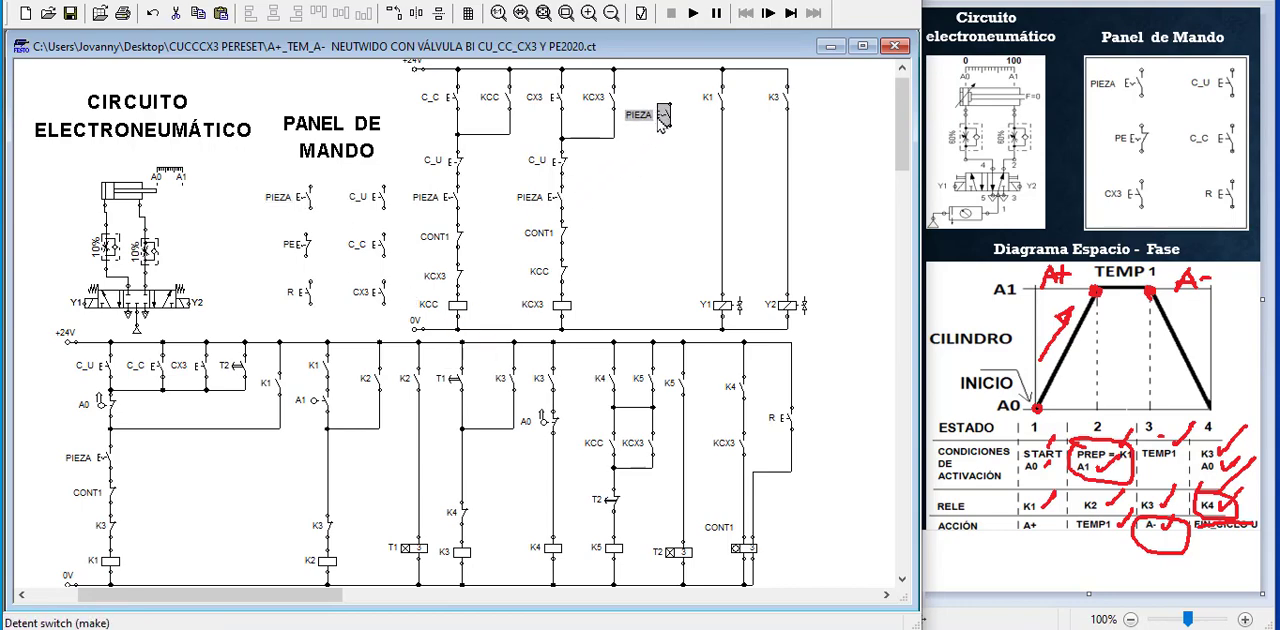
pyautogui.doubleClick(668, 117)
pyautogui.click(487, 254)
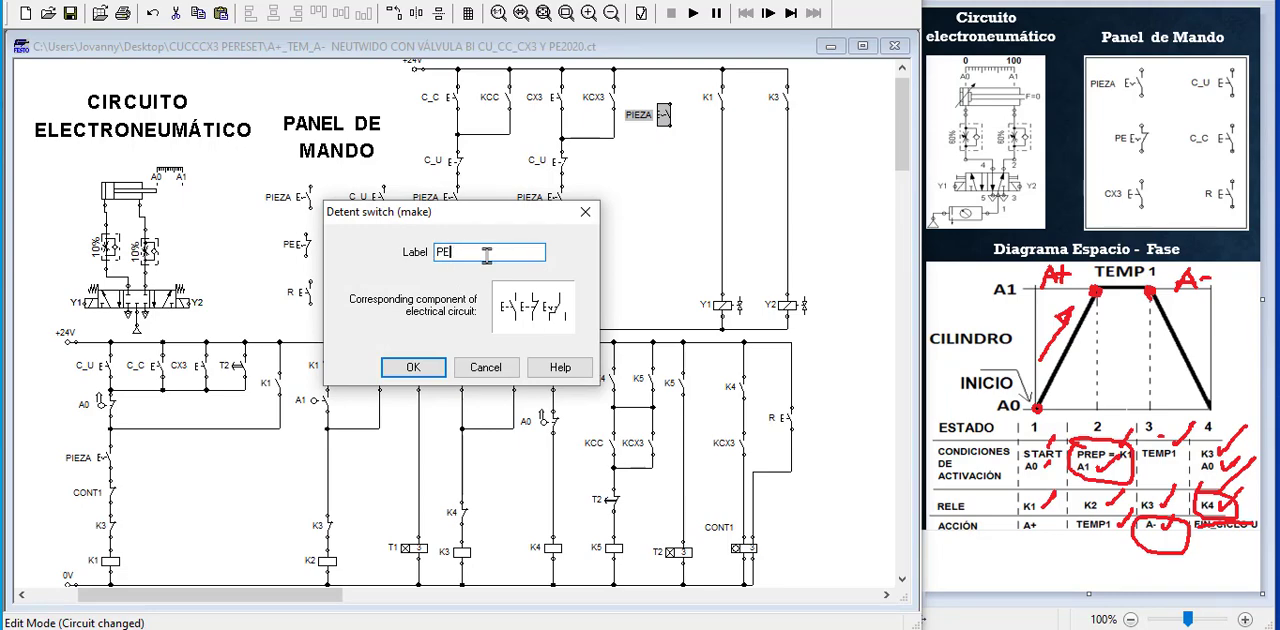
pyautogui.press('Return')
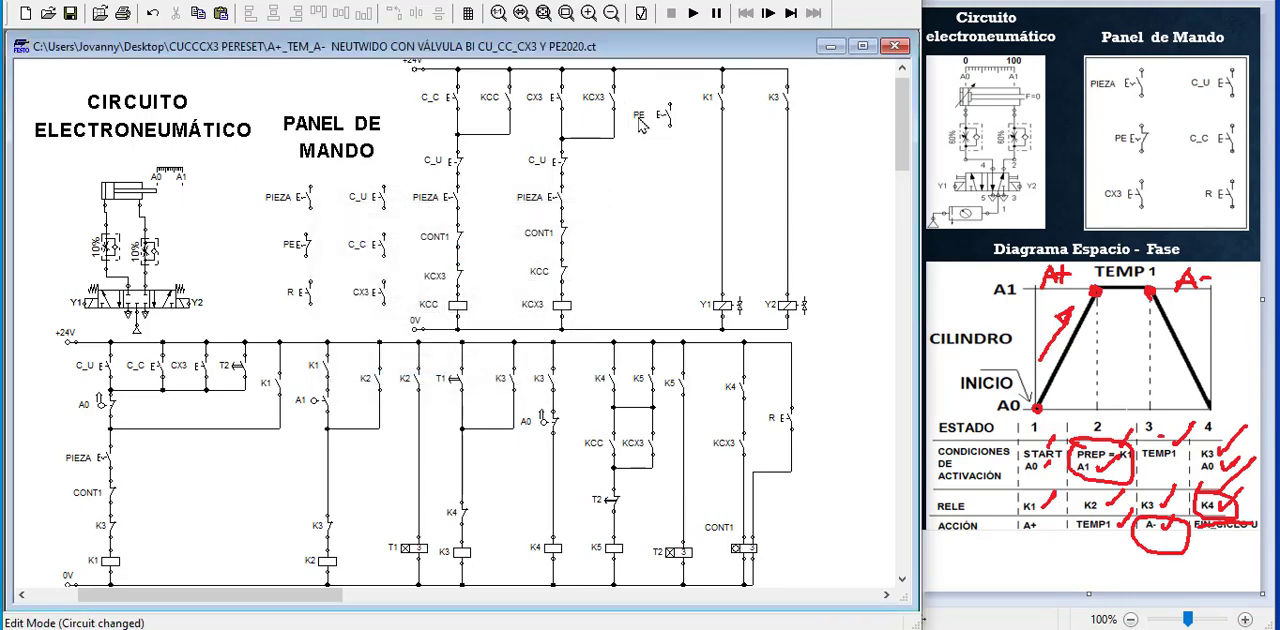
pyautogui.moveTo(640, 118); pyautogui.dragTo(647, 98)
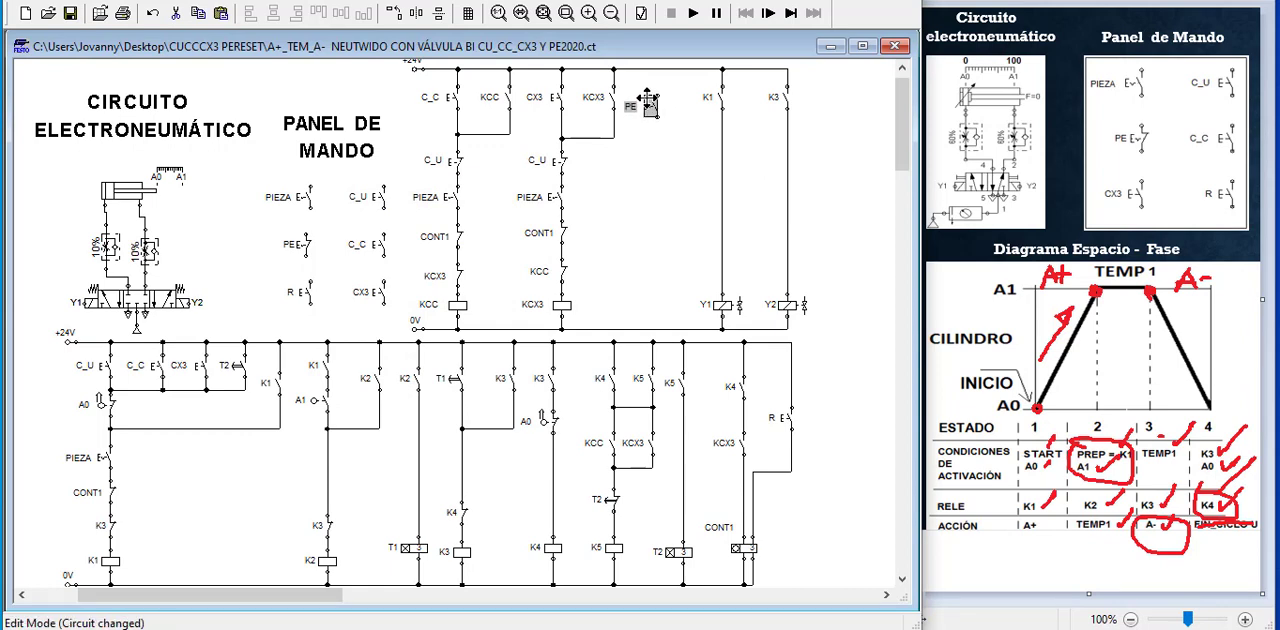
pyautogui.click(663, 123)
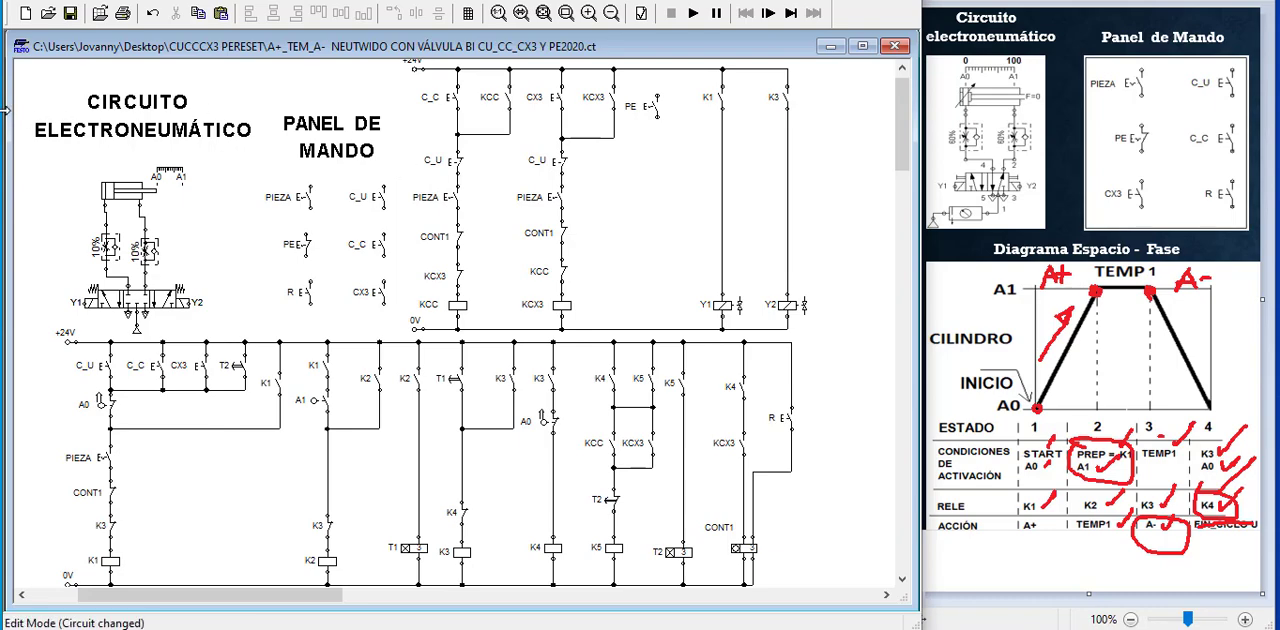
# Place a general break switch from the component library below the new PE switch
pyautogui.moveTo(4, 110)
pyautogui.mouseDown()
pyautogui.moveTo(28, 108)
pyautogui.moveTo(5, 100)
pyautogui.mouseUp()
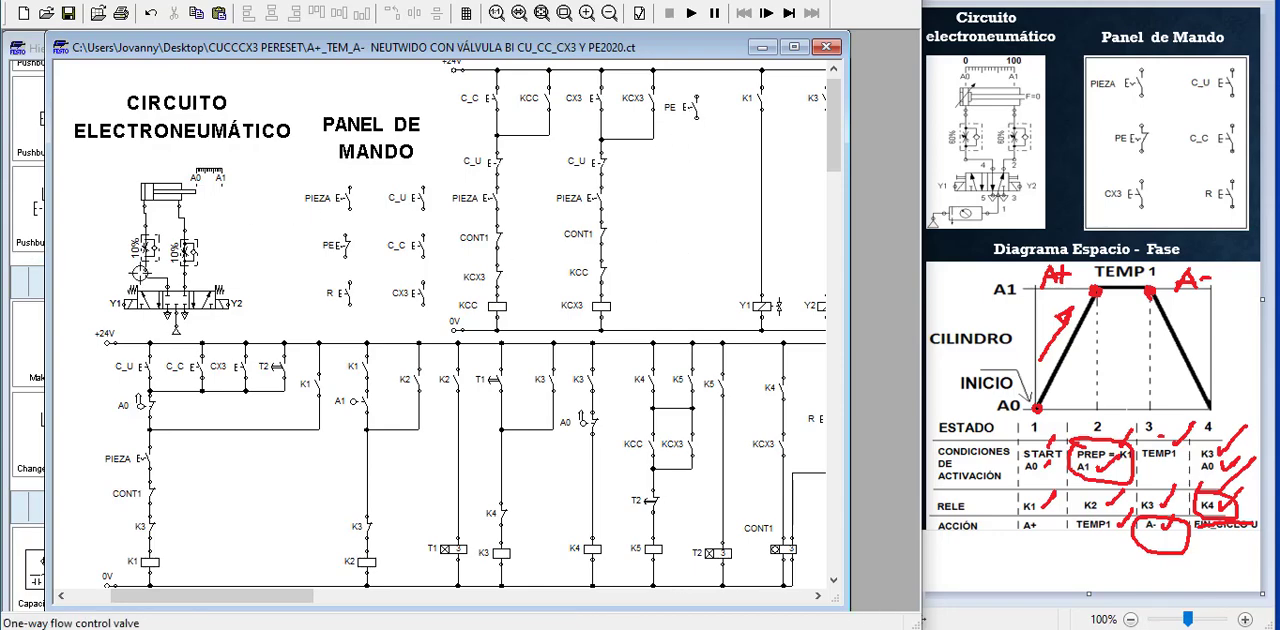
pyautogui.click(692, 108)
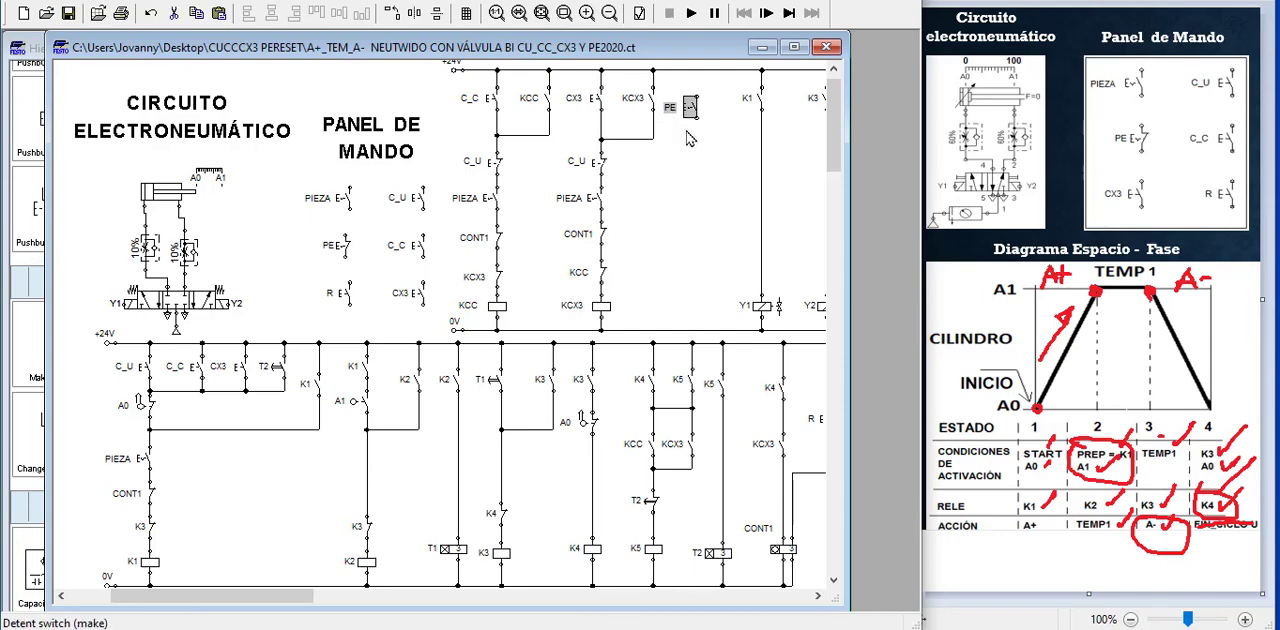
pyautogui.click(38, 336)
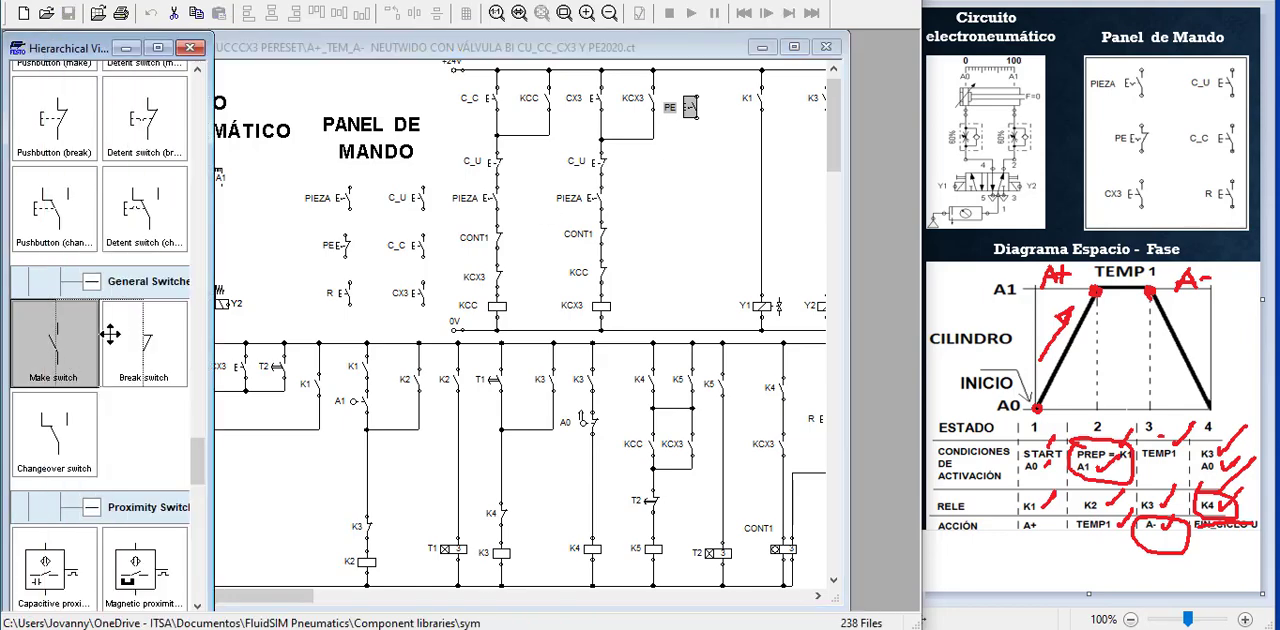
pyautogui.click(147, 349)
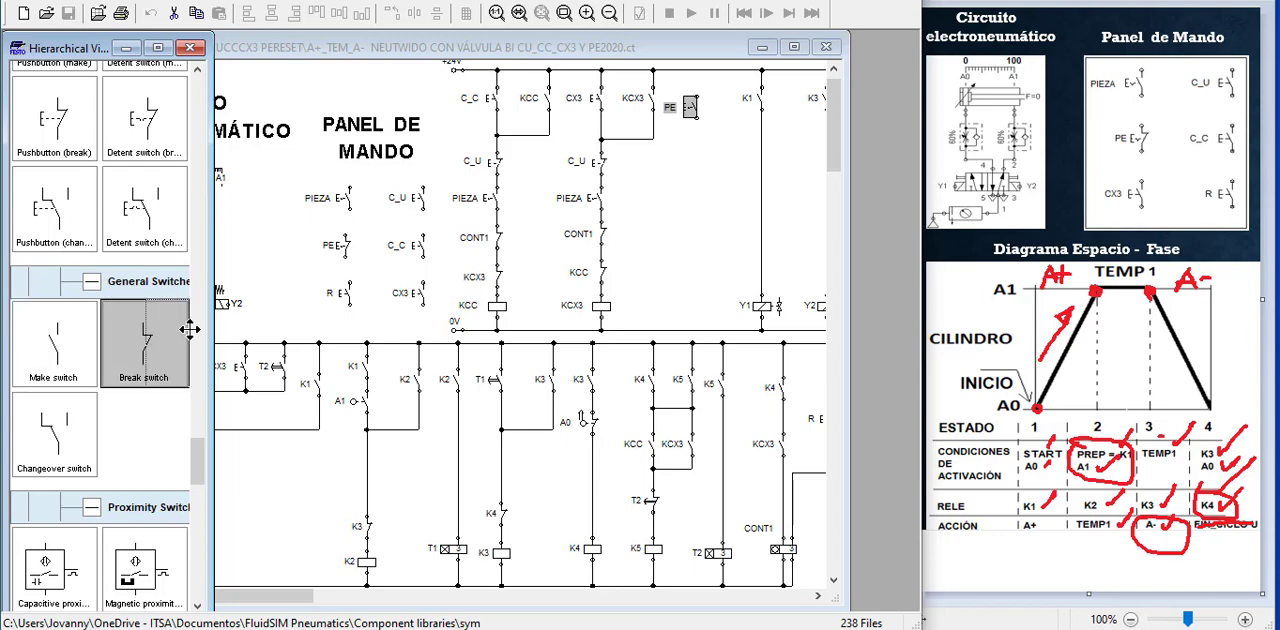
pyautogui.moveTo(189, 329); pyautogui.dragTo(686, 197)
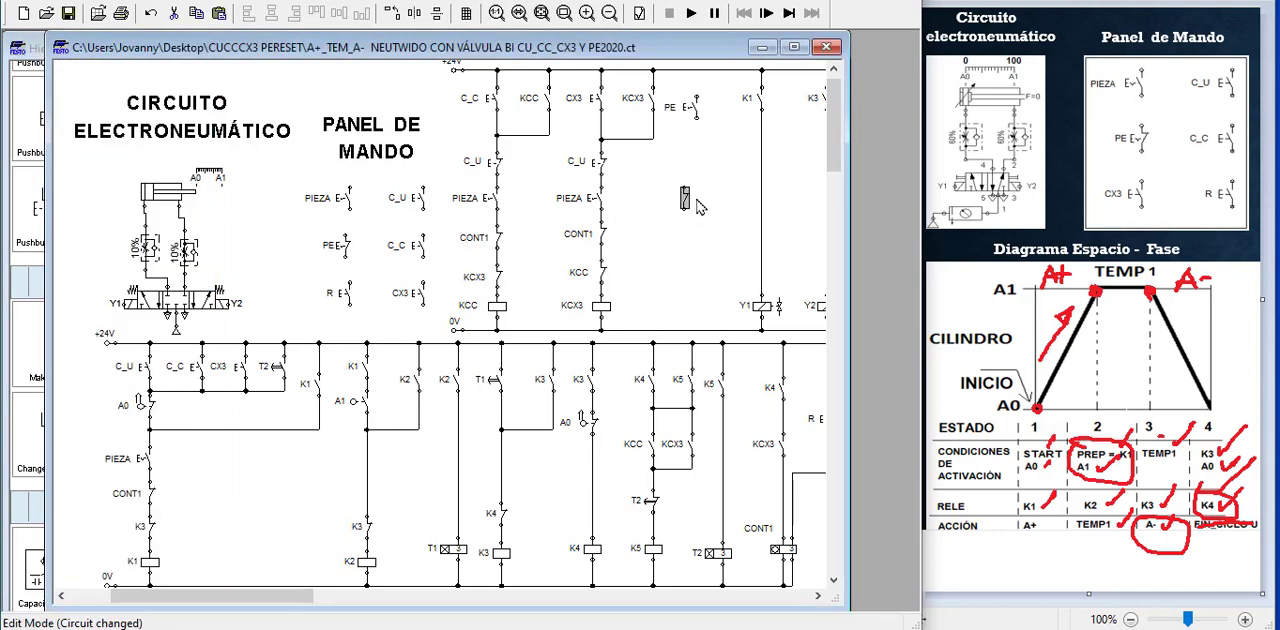
# Configure the new break switch as a switch with roll labelled A0
pyautogui.doubleClick(686, 197)
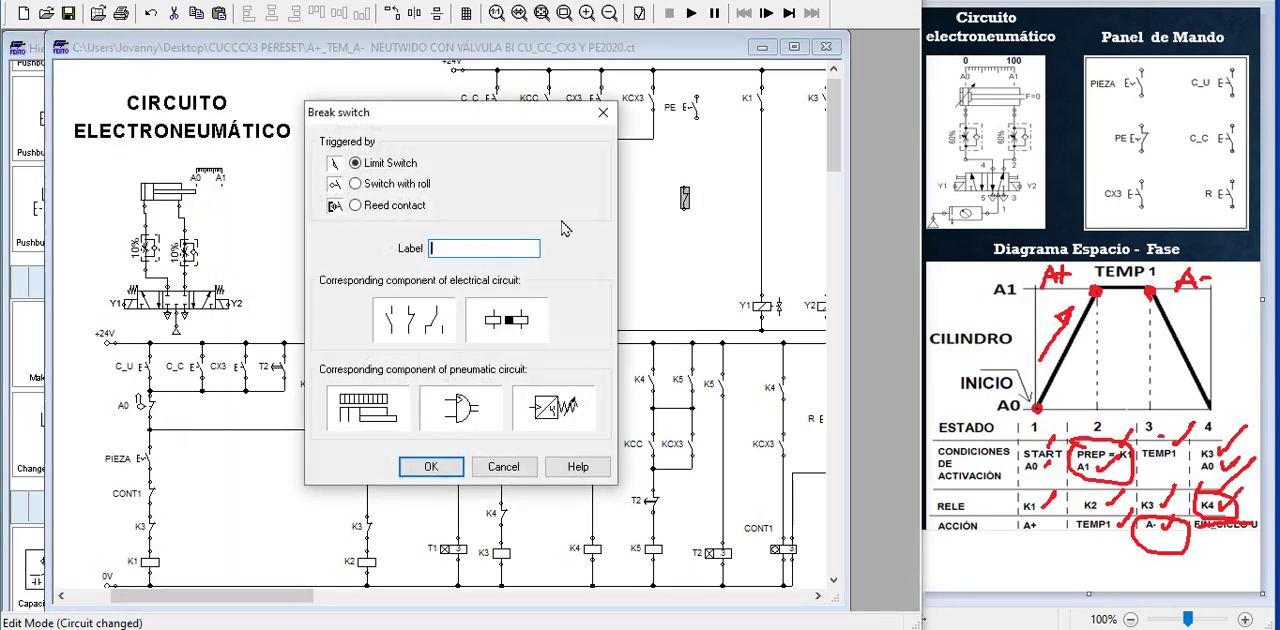
pyautogui.click(418, 188)
pyautogui.click(445, 249)
pyautogui.write('A0')
pyautogui.press('Return')
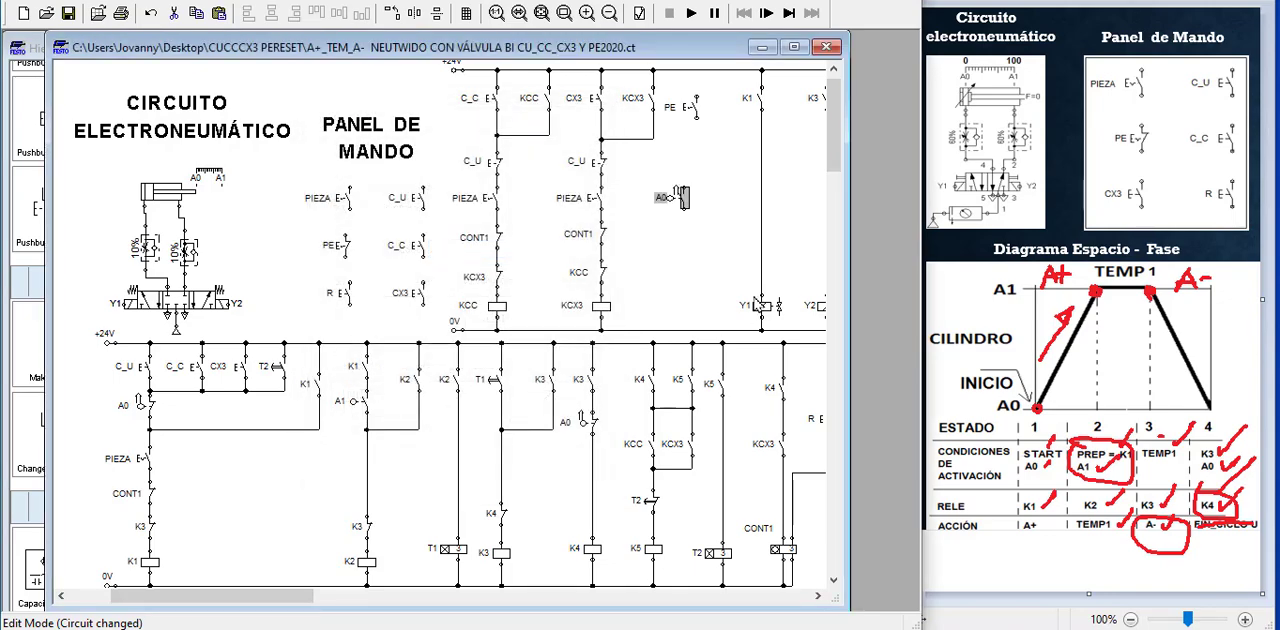
# Position the A0 roller switch under the PE switch and wire the two in series
pyautogui.moveTo(685, 203); pyautogui.dragTo(694, 191)
pyautogui.click(695, 108)
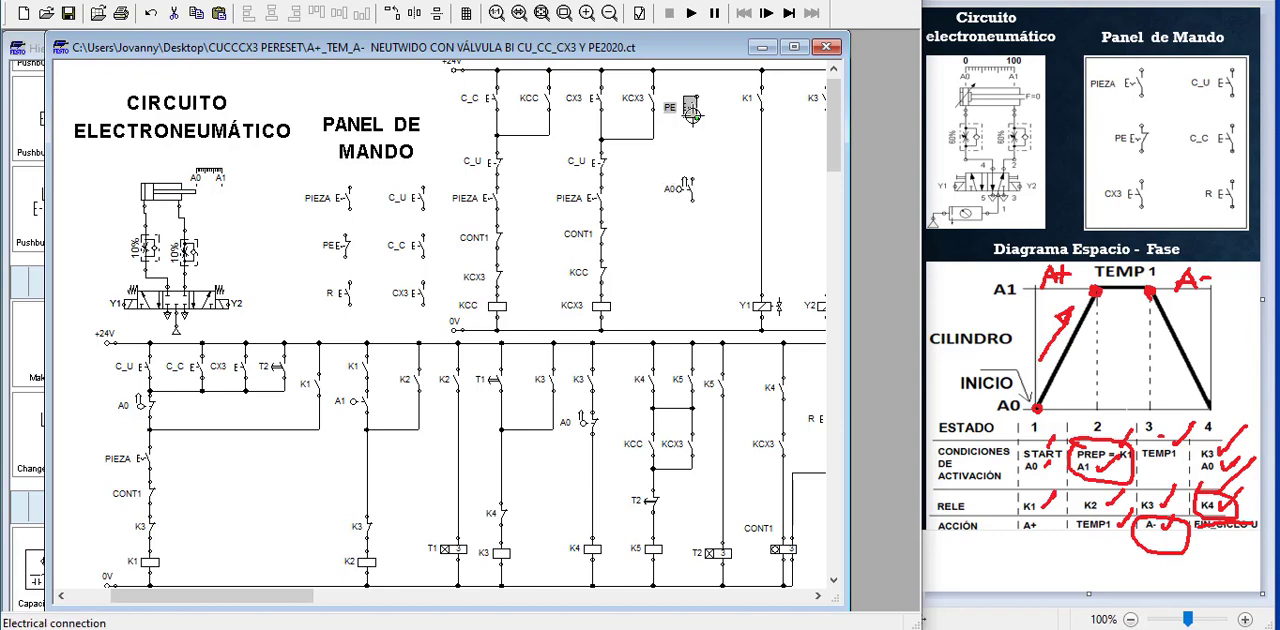
pyautogui.click(688, 190)
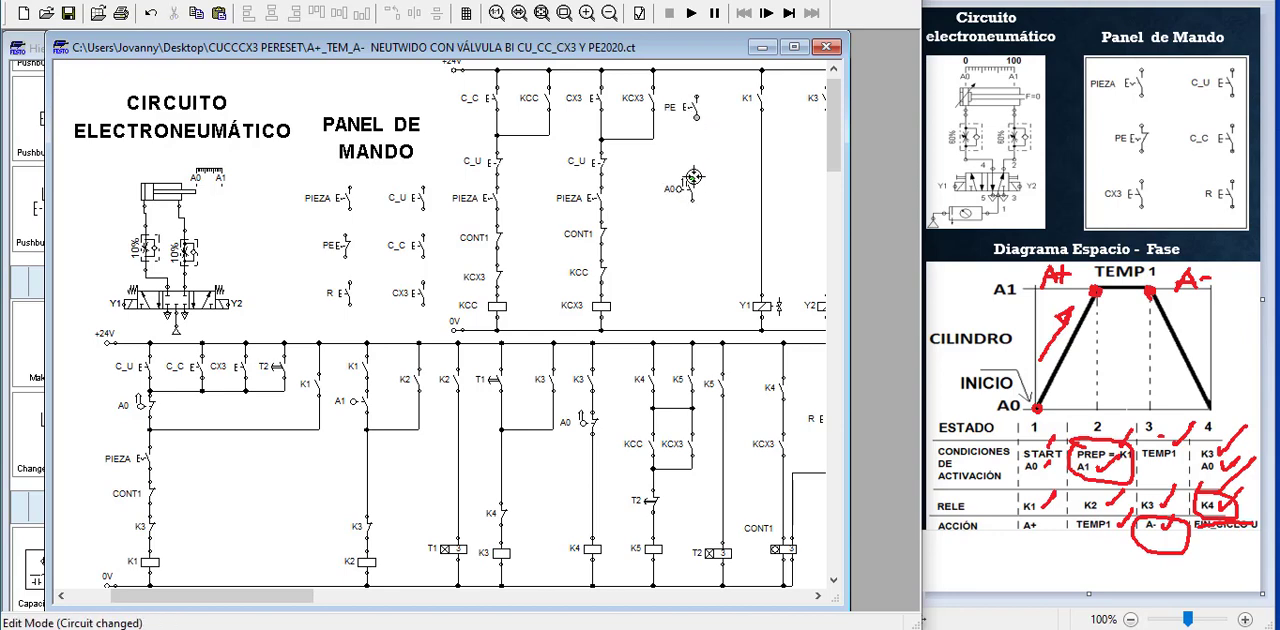
pyautogui.moveTo(693, 177); pyautogui.dragTo(695, 120)
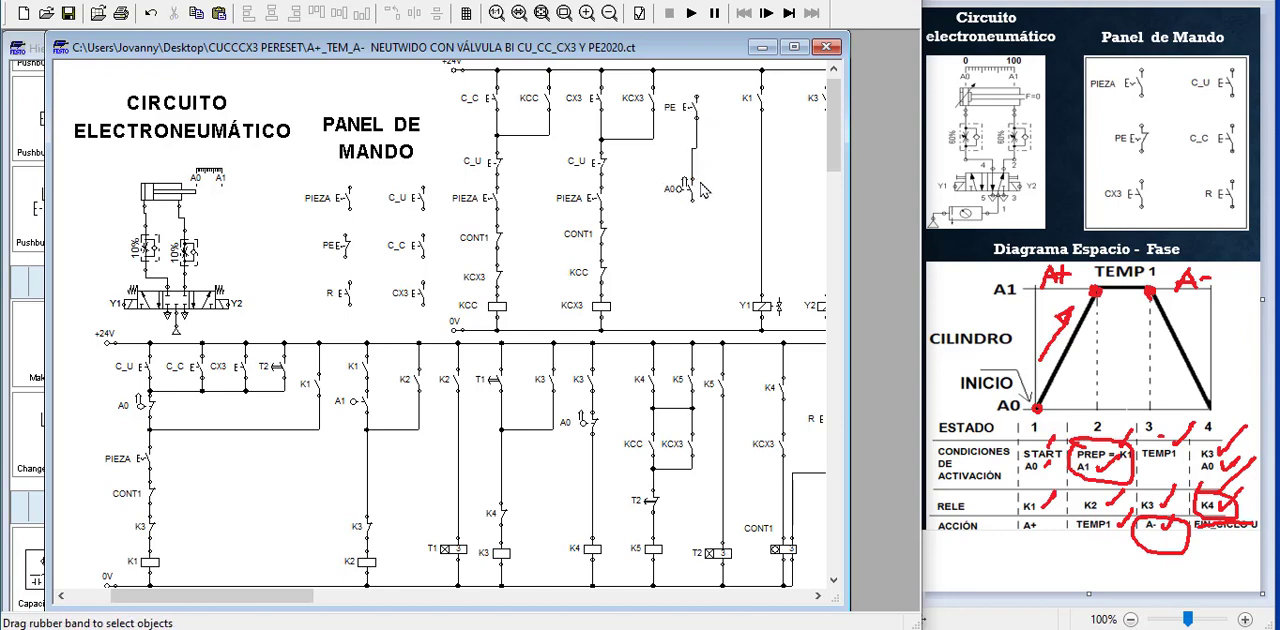
# Copy the KCX3 relay coil, place the copy below the A0 roller switch, and relabel it K_PE
pyautogui.doubleClick(410, 47)
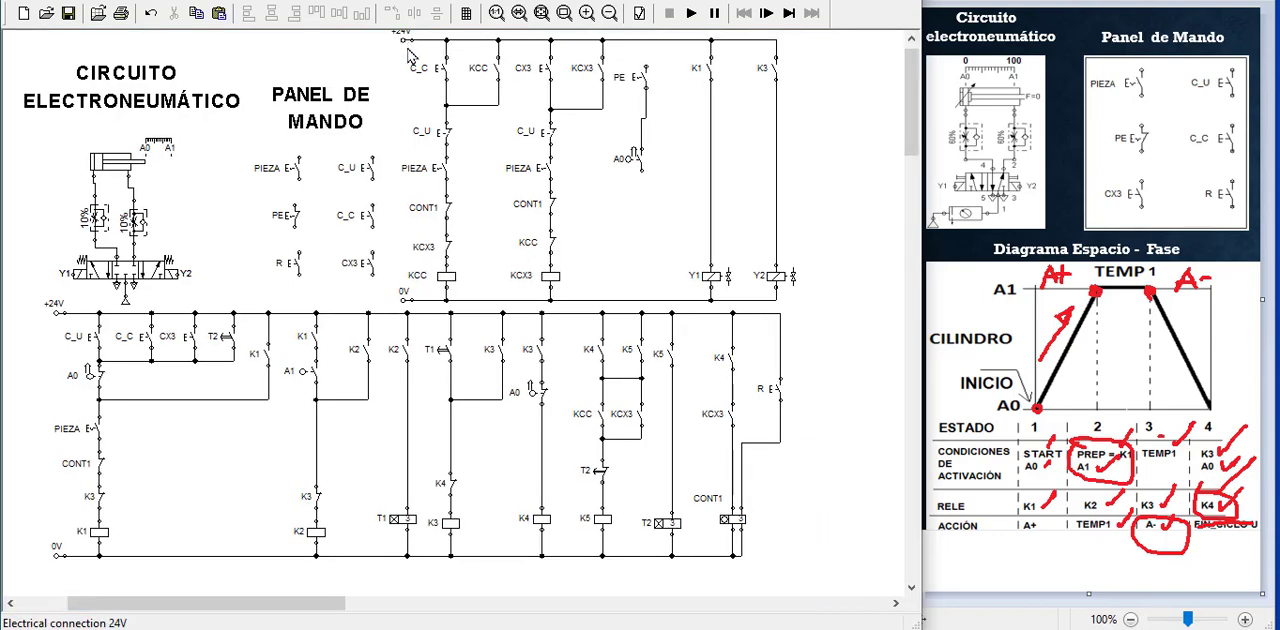
pyautogui.click(541, 13)
pyautogui.click(578, 304)
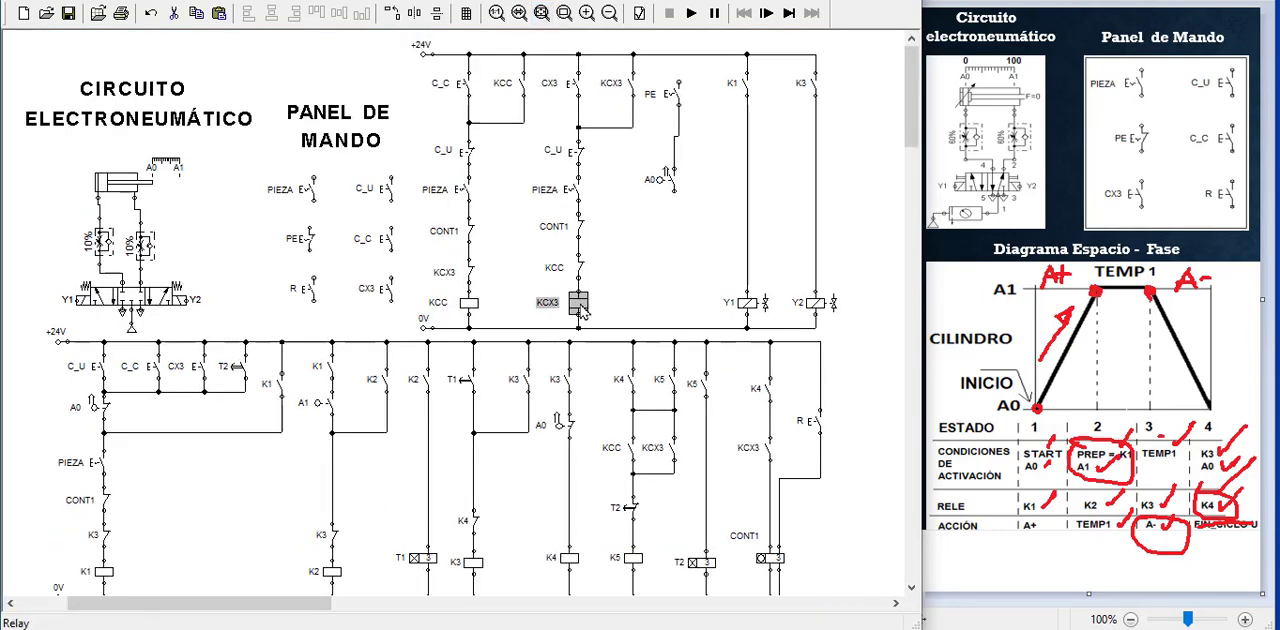
pyautogui.hotkey('ctrl', 'c')
pyautogui.hotkey('ctrl', 'v')
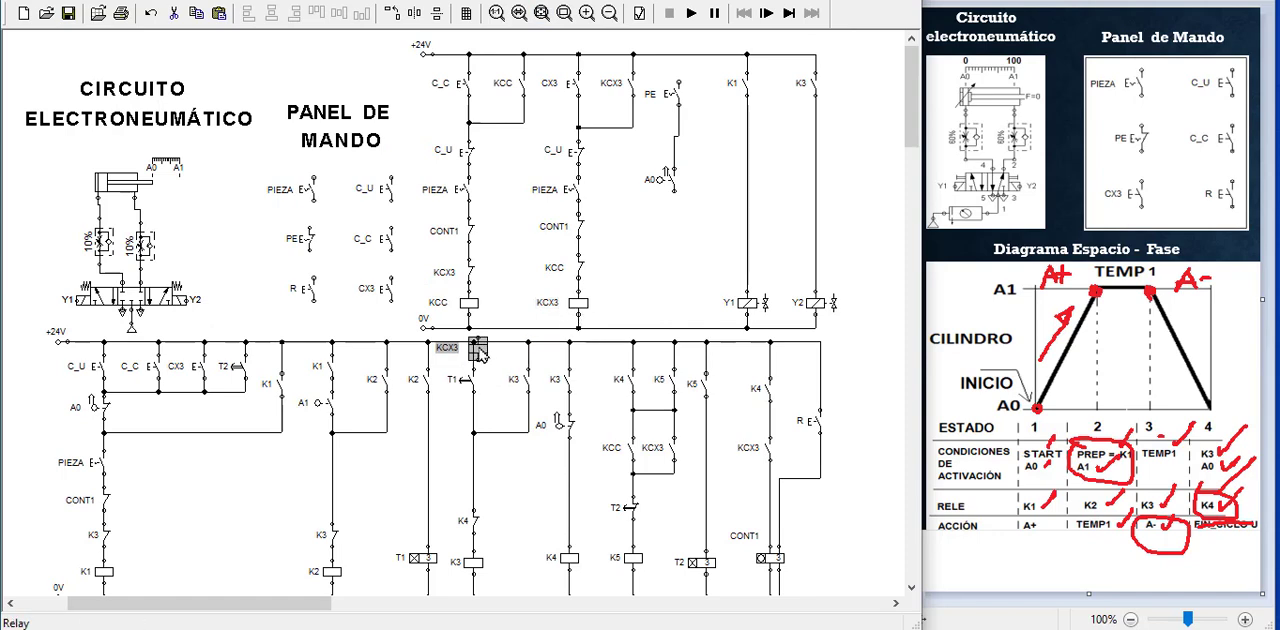
pyautogui.moveTo(477, 342); pyautogui.dragTo(665, 297)
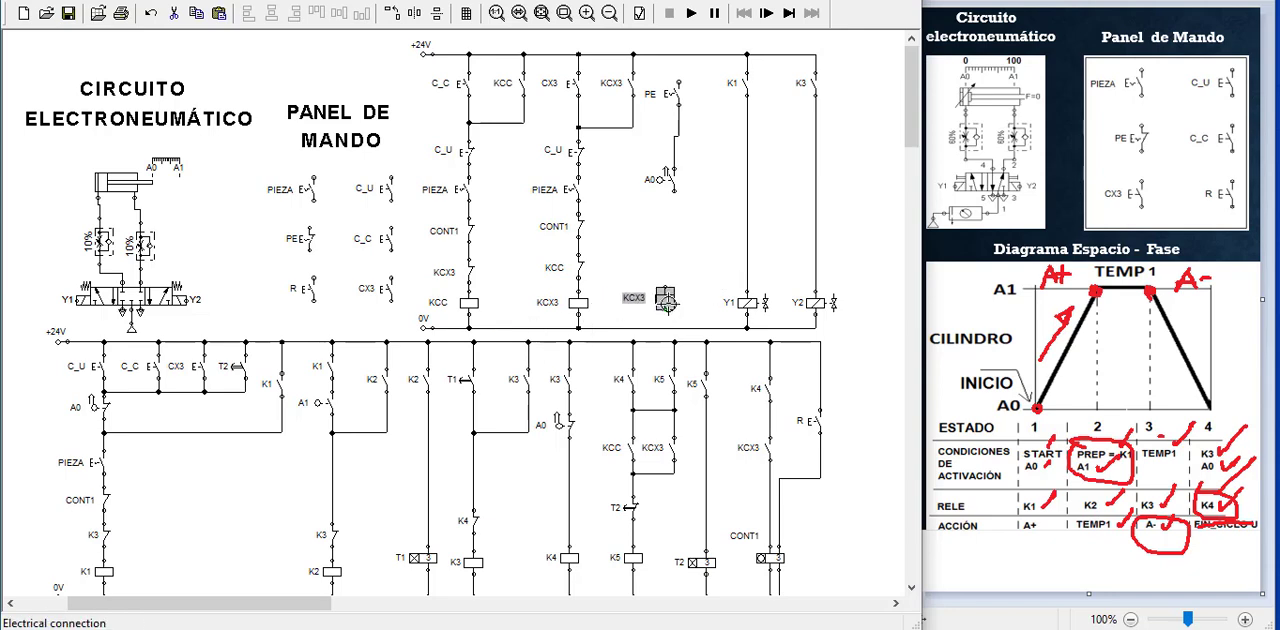
pyautogui.doubleClick(666, 300)
pyautogui.click(472, 254)
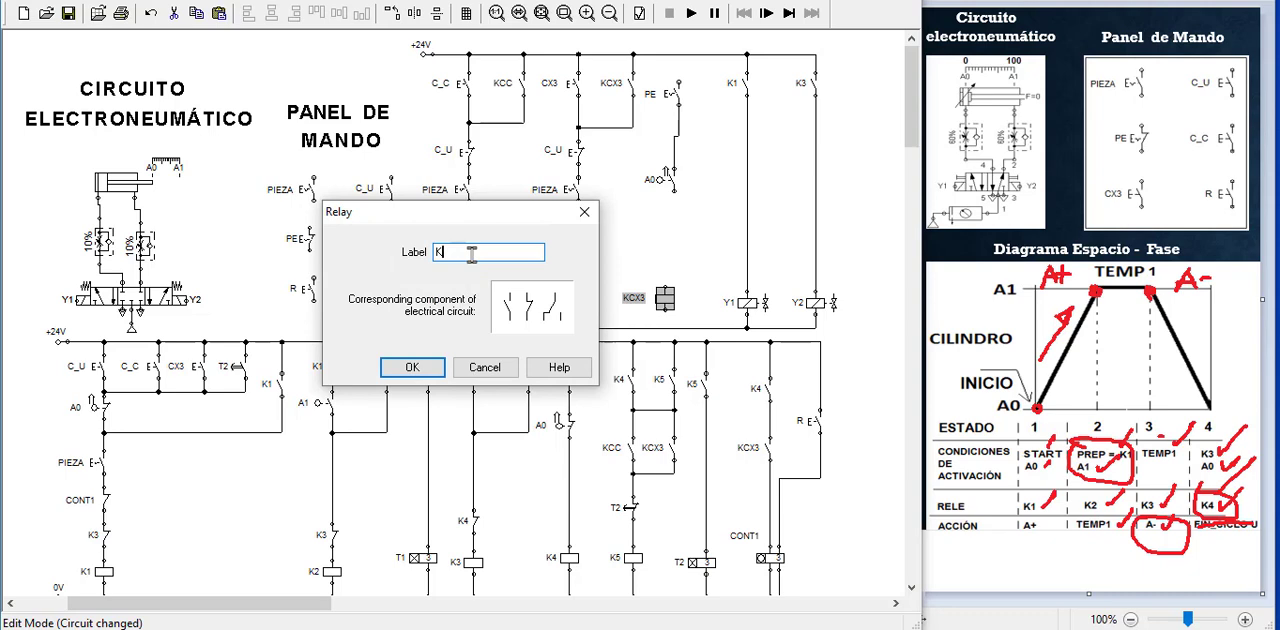
pyautogui.press('Return')
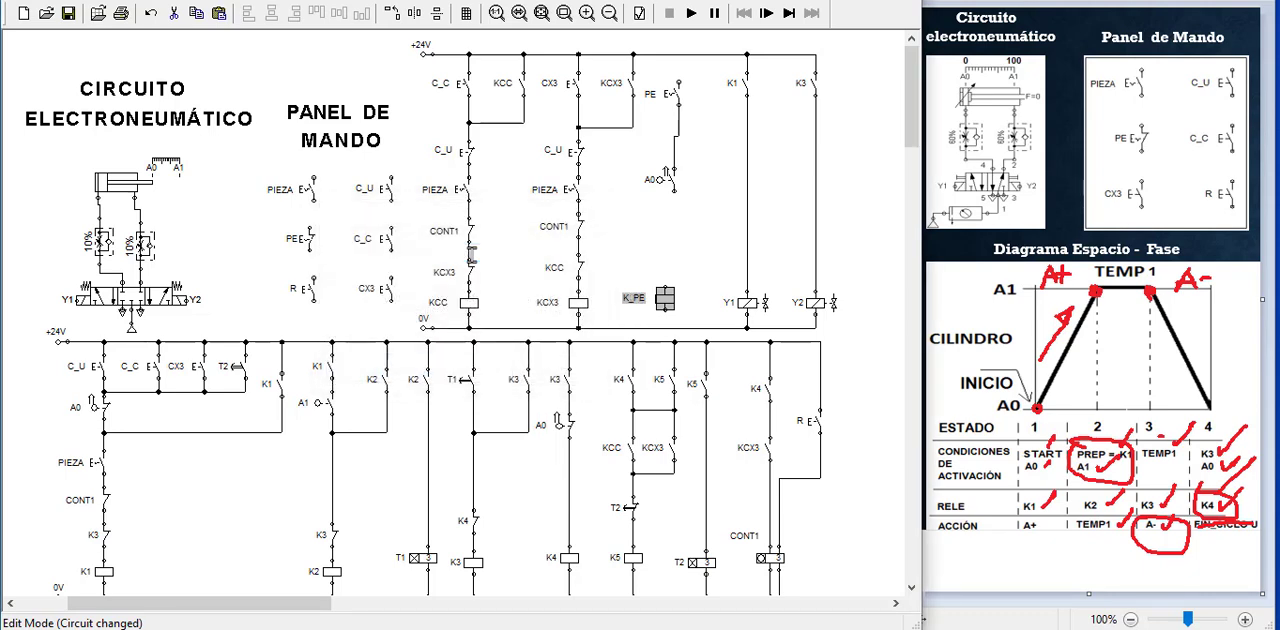
# Wire the PE branch to the +24V and 0V rails and align the K_PE coil beneath the A0 roller switch
pyautogui.click(689, 287)
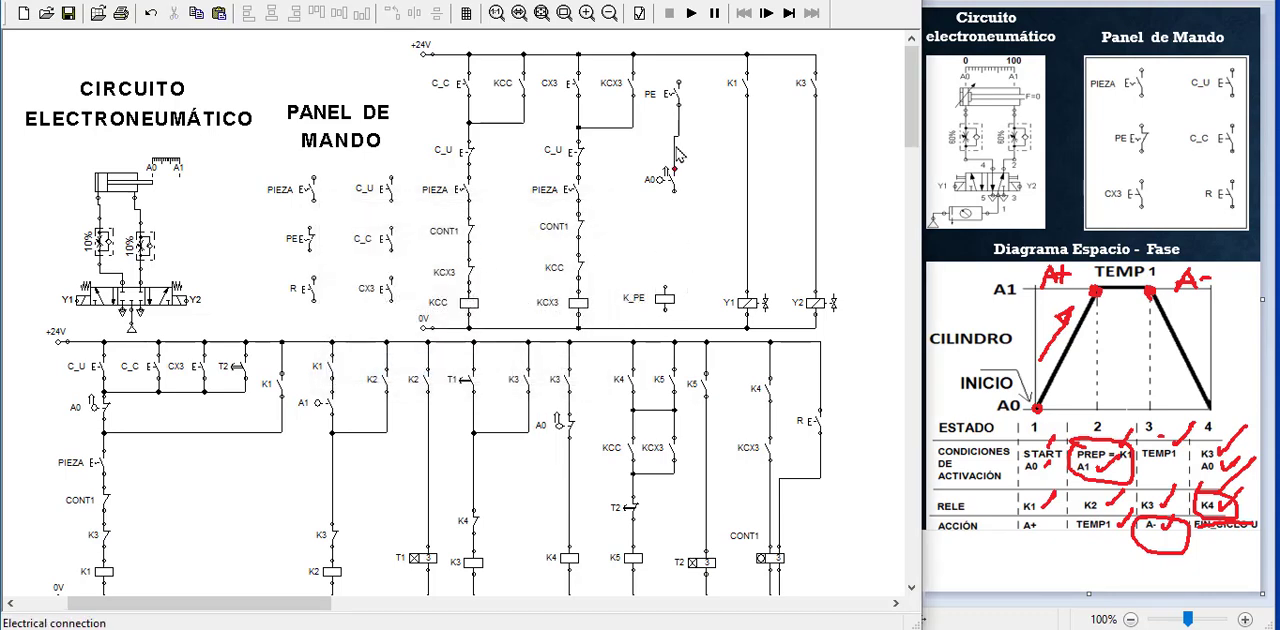
pyautogui.moveTo(673, 60); pyautogui.dragTo(675, 54)
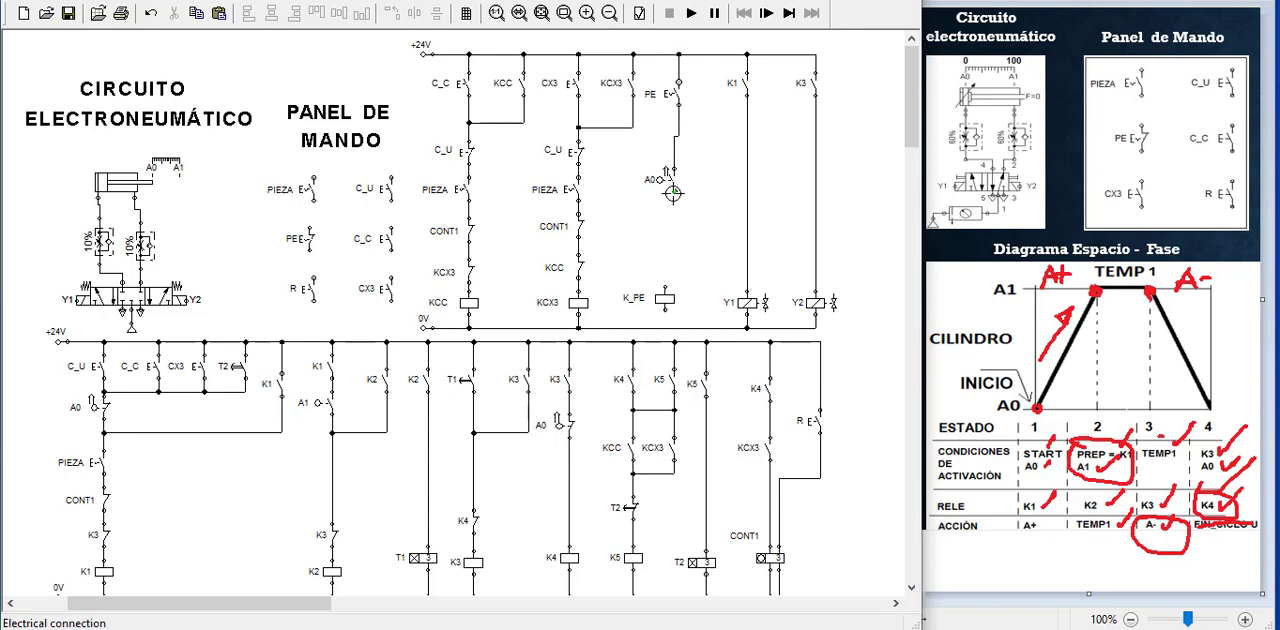
pyautogui.moveTo(665, 284); pyautogui.dragTo(666, 328)
pyautogui.moveTo(636, 224); pyautogui.dragTo(701, 334)
pyautogui.press('Right')
pyautogui.press('Right')
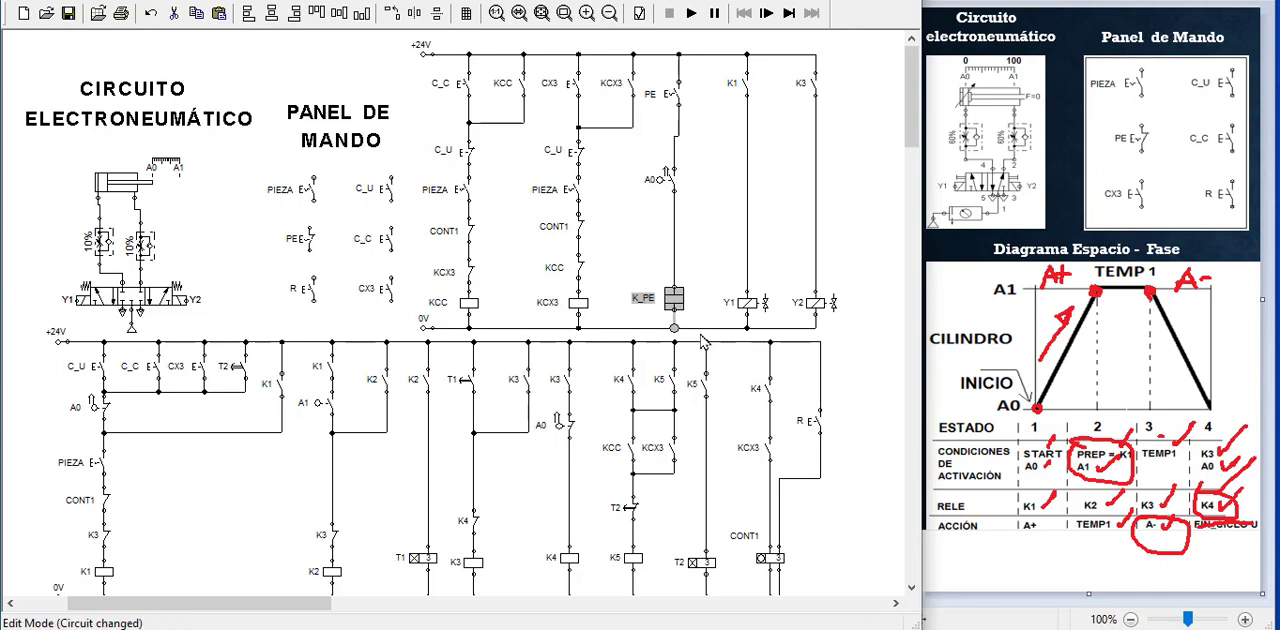
pyautogui.click(695, 247)
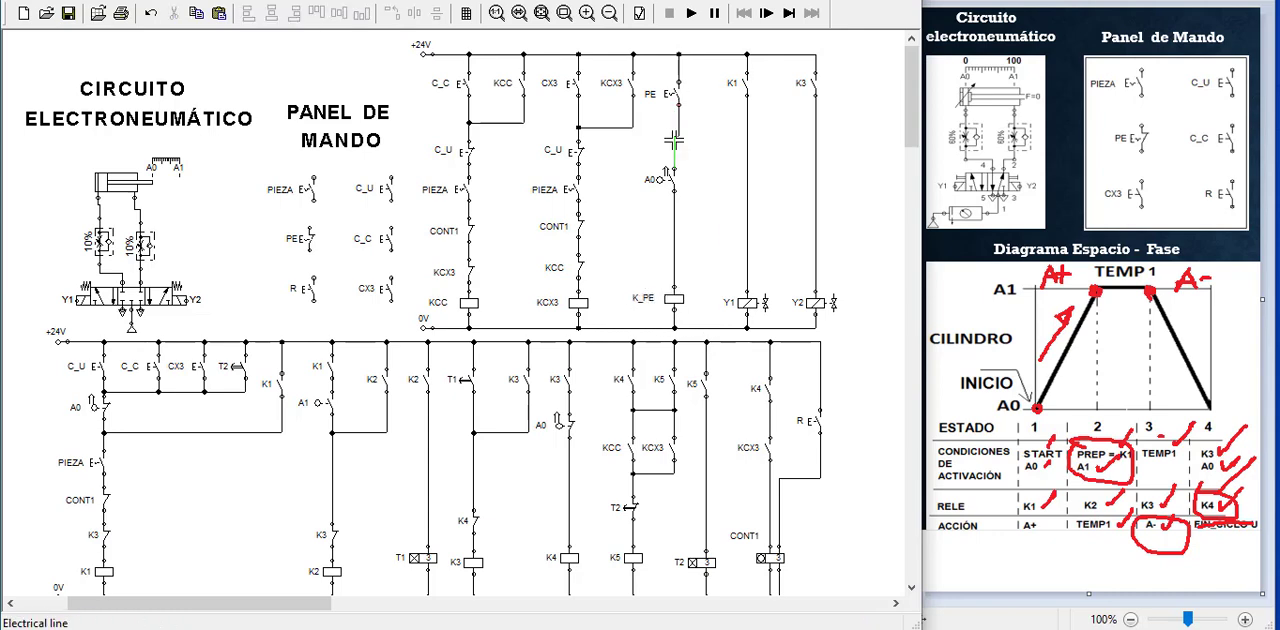
# Copy the K1 make switch, place the copy beside the PE branch, and relabel it K_PE
pyautogui.click(738, 88)
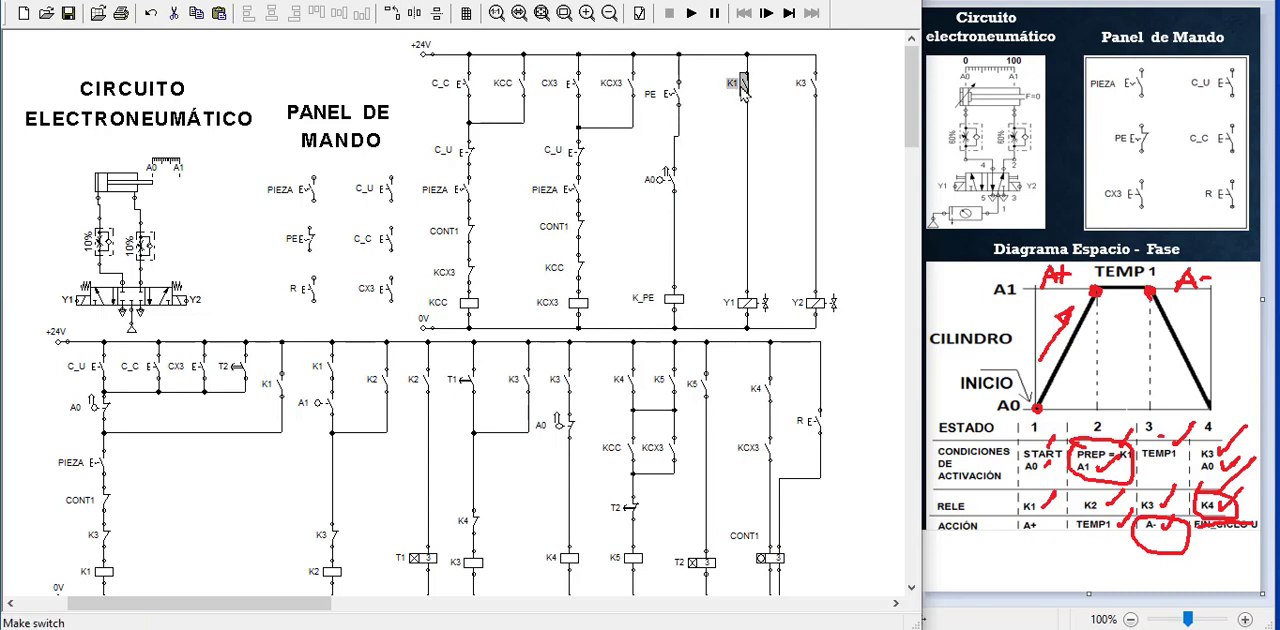
pyautogui.hotkey('ctrl', 'v')
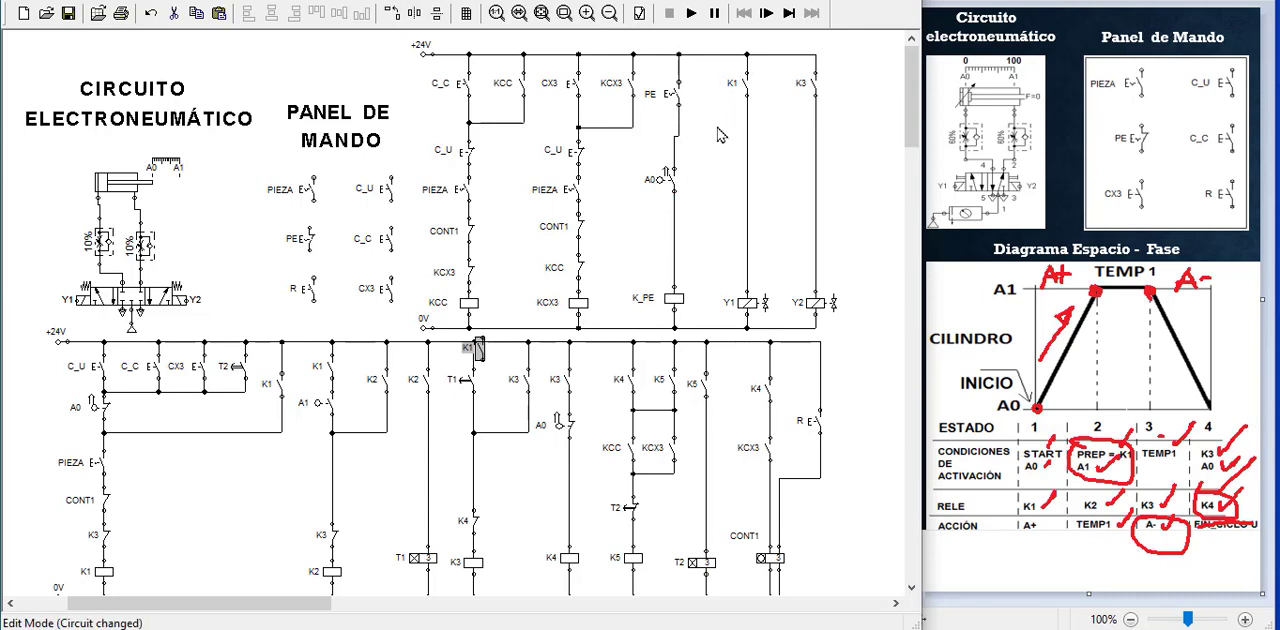
pyautogui.moveTo(472, 347); pyautogui.dragTo(705, 142)
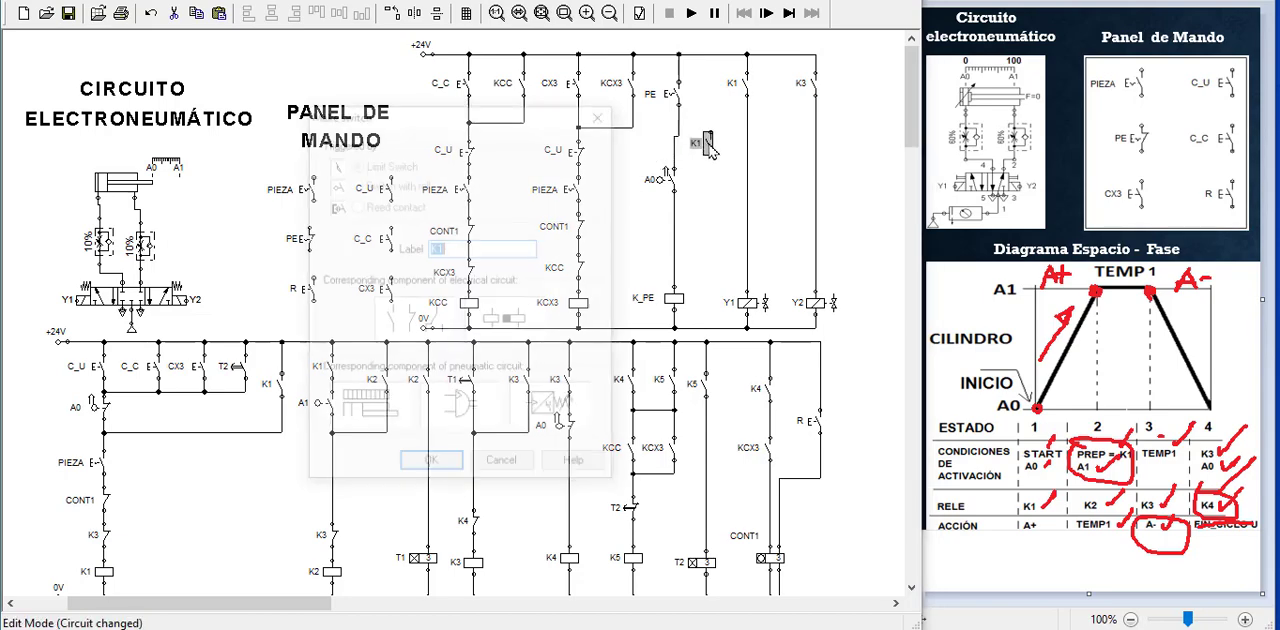
pyautogui.doubleClick(705, 143)
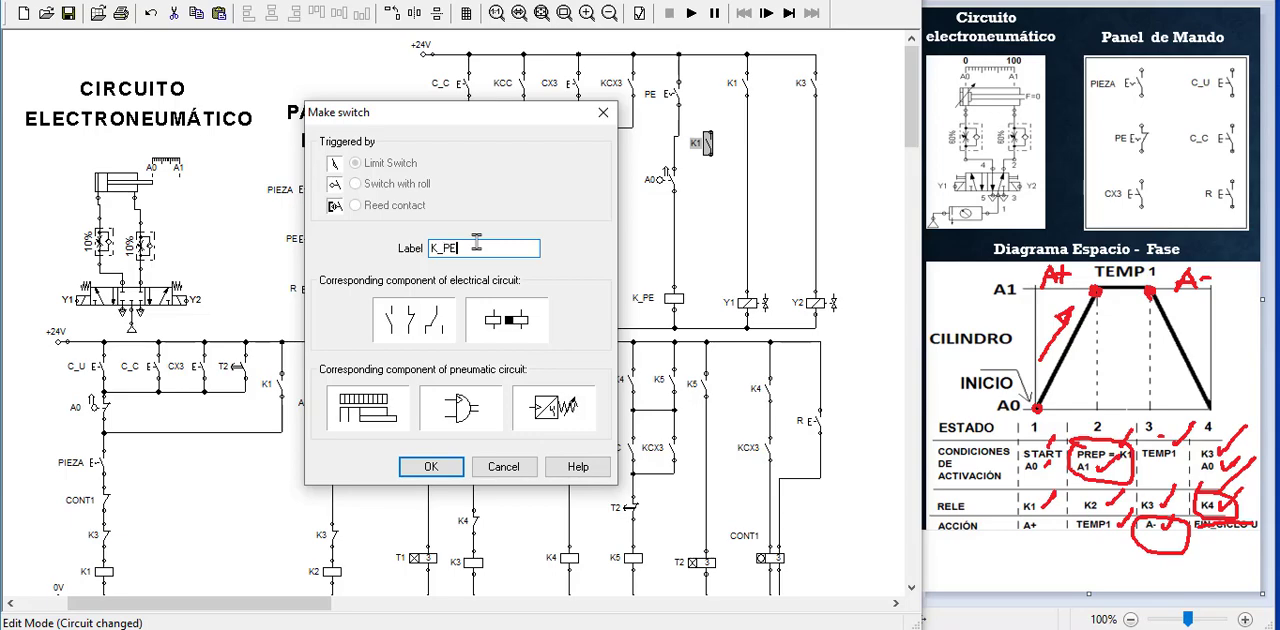
pyautogui.write('K_PE')
pyautogui.press('Return')
# Wire the K_PE make switch in parallel with the PE switch, joining the branch above the A0 roller switch
pyautogui.click(686, 204)
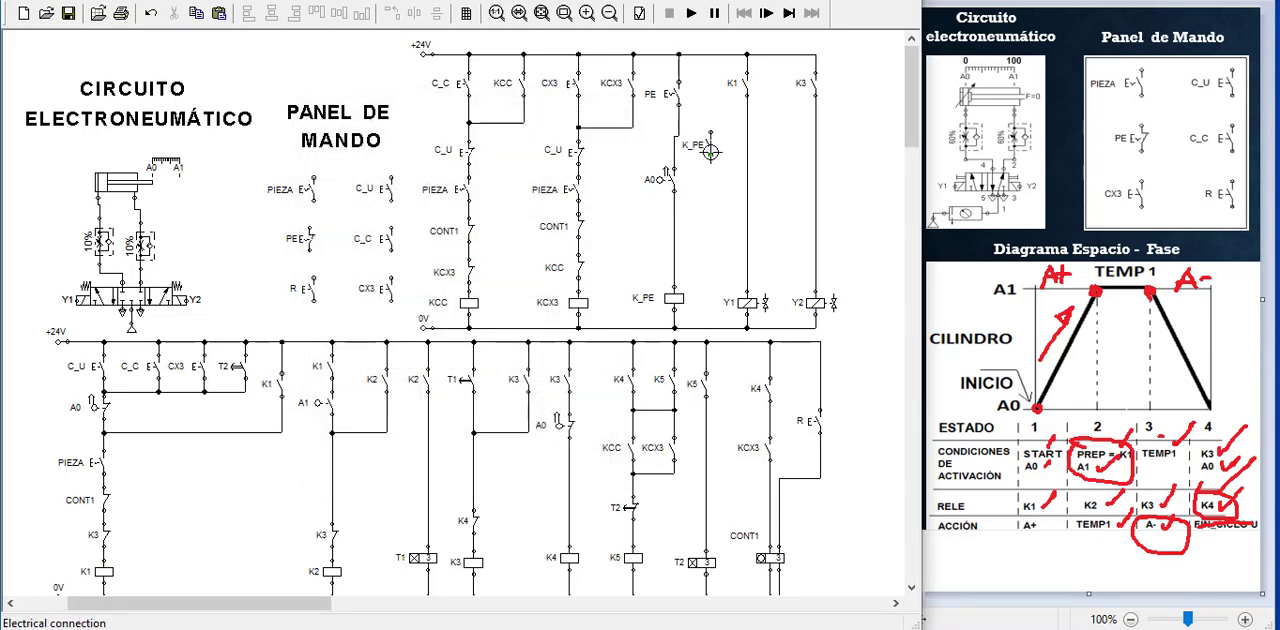
pyautogui.moveTo(675, 158); pyautogui.dragTo(678, 205)
pyautogui.click(688, 148)
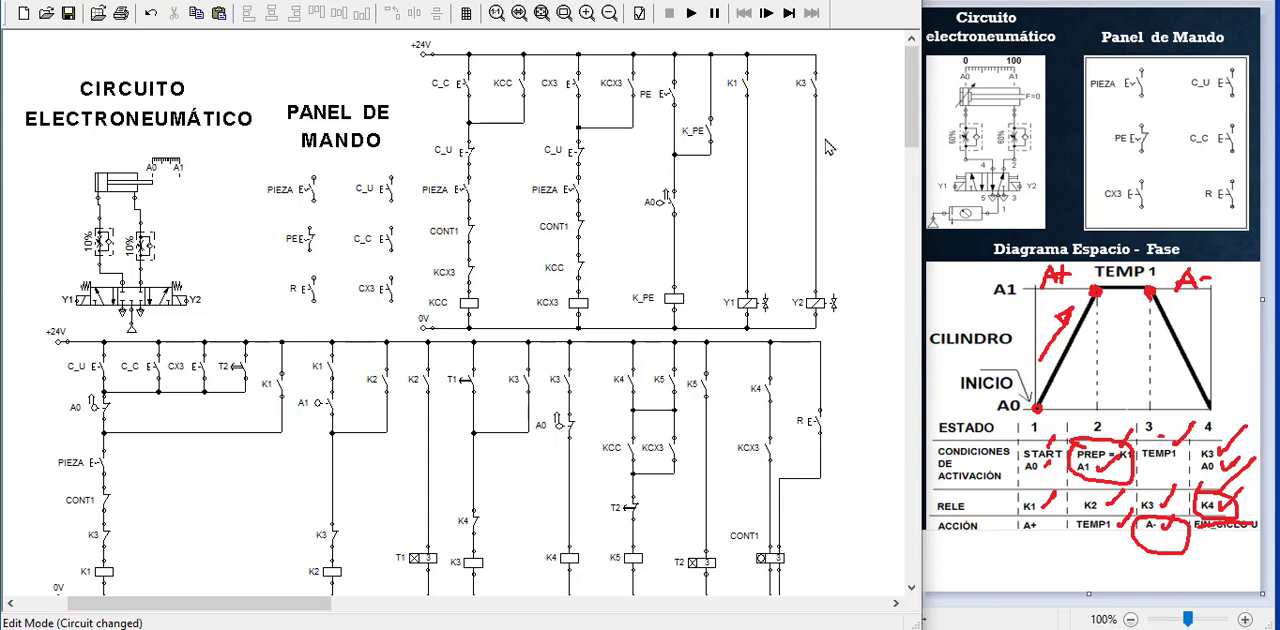
# Copy the K_PE make switch beside the K3 contact and wire it in parallel to feed the Y2 solenoid
pyautogui.click(182, 300)
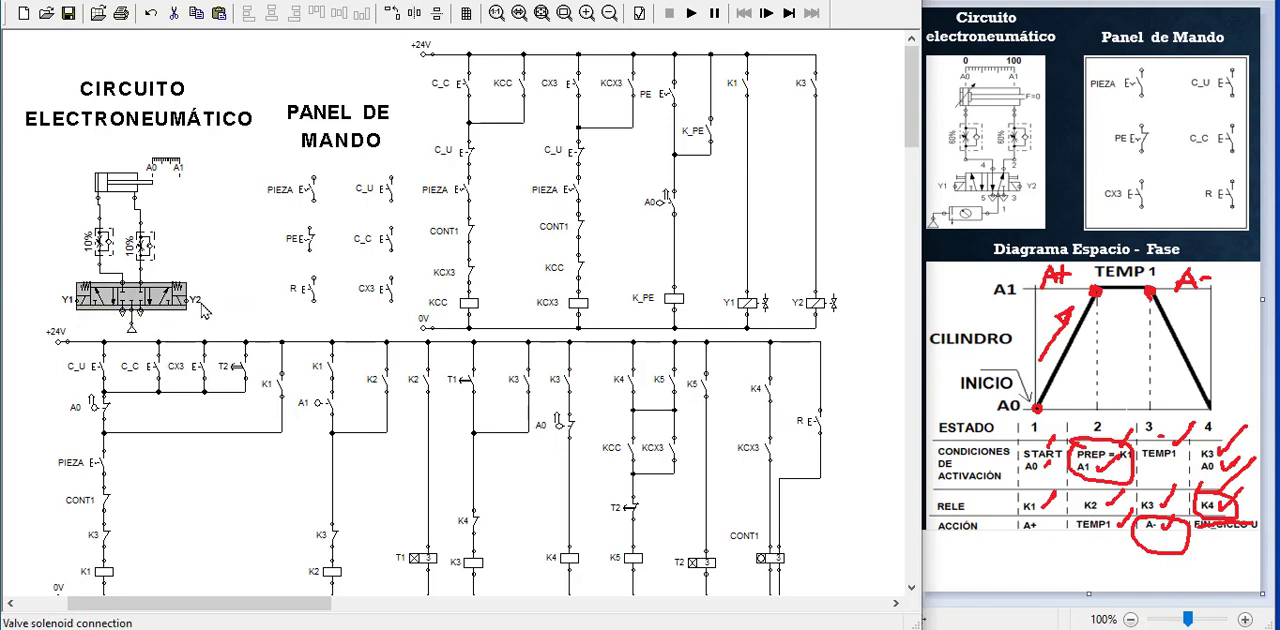
pyautogui.click(812, 86)
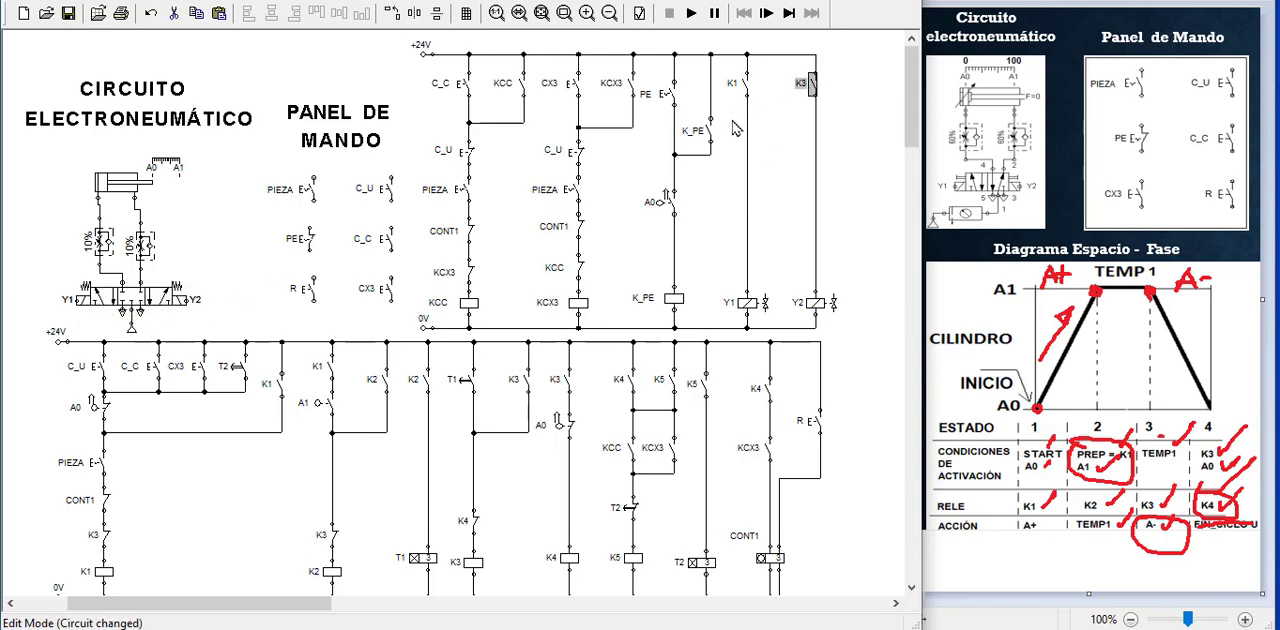
pyautogui.click(706, 132)
pyautogui.moveTo(706, 140)
pyautogui.mouseDown()
pyautogui.moveTo(479, 356)
pyautogui.moveTo(857, 129)
pyautogui.moveTo(860, 94)
pyautogui.mouseUp()
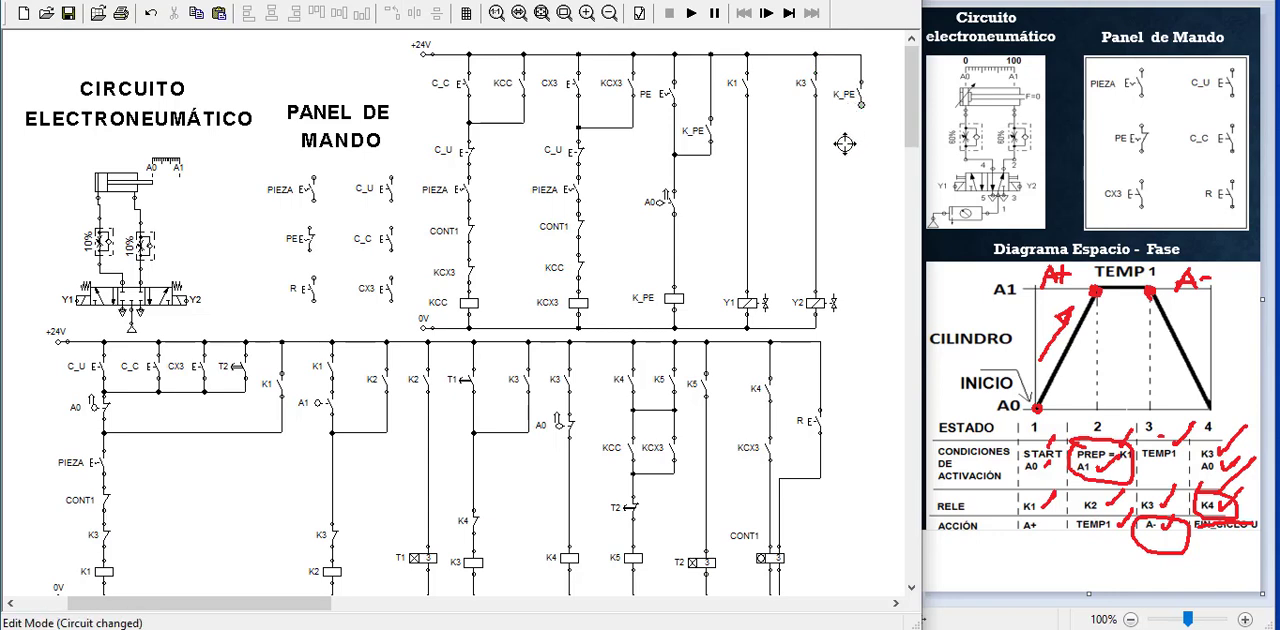
pyautogui.moveTo(845, 144); pyautogui.dragTo(815, 163)
# Move the lower circuit's coils, timers, counter and 0V rail down together to make room for another contact
pyautogui.scroll(-3, 645, 342)
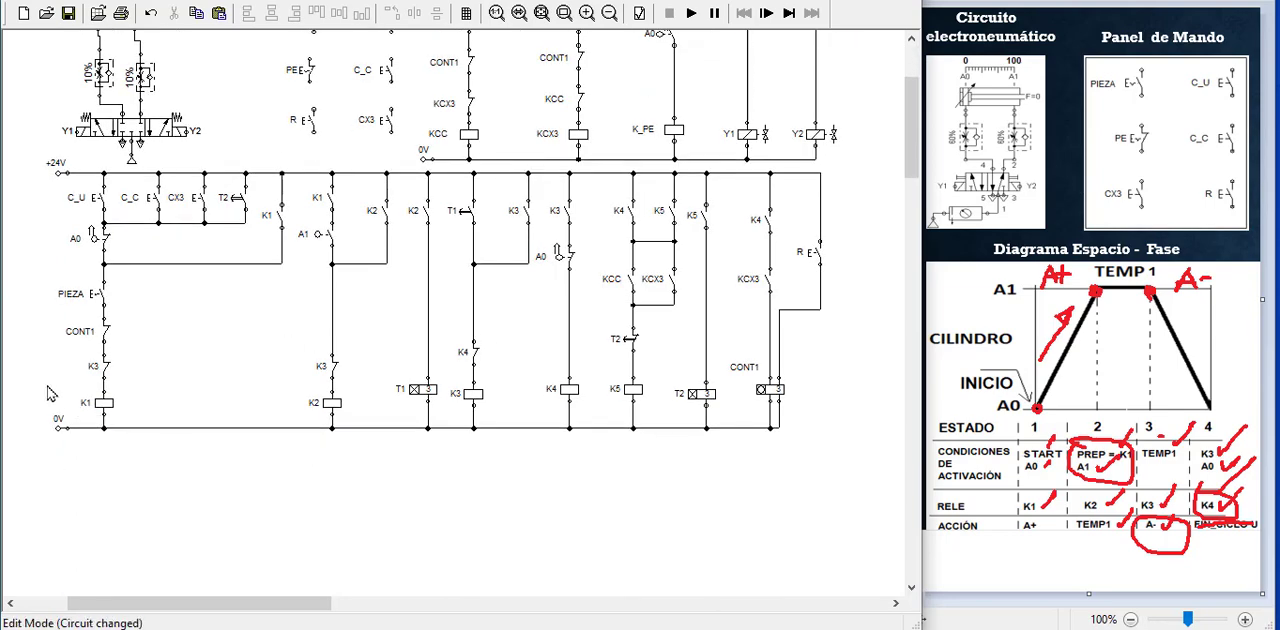
pyautogui.moveTo(25, 389); pyautogui.dragTo(810, 473)
pyautogui.press('Down')
pyautogui.press('Down')
pyautogui.press('Down')
pyautogui.press('Down')
pyautogui.press('Down')
pyautogui.press('Down')
pyautogui.press('Down')
pyautogui.press('Down')
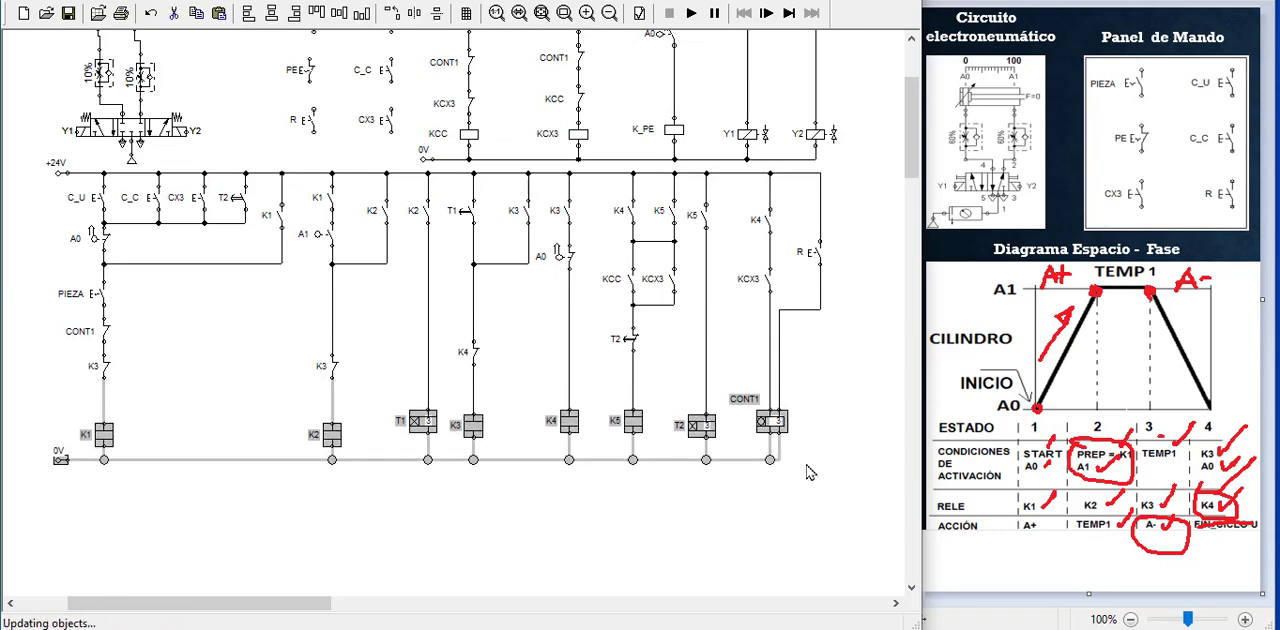
pyautogui.click(420, 565)
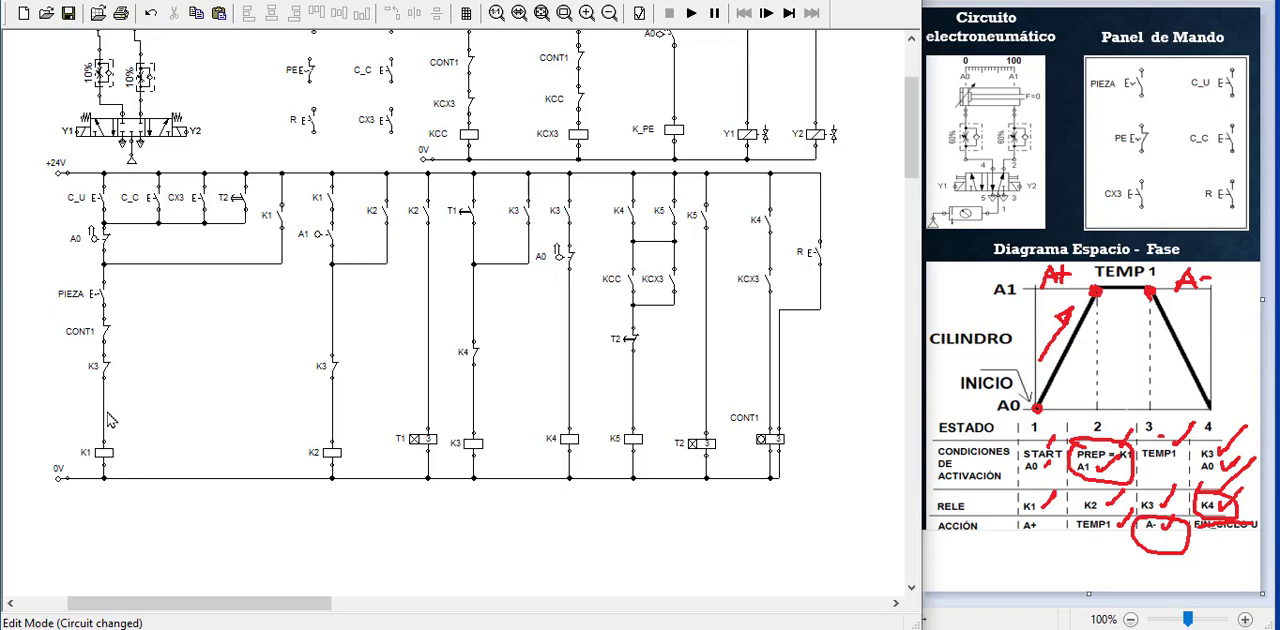
# Delete the connection between the K3 break contact and the K1 coil in the lower circuit
pyautogui.scroll(3, 310, 160)
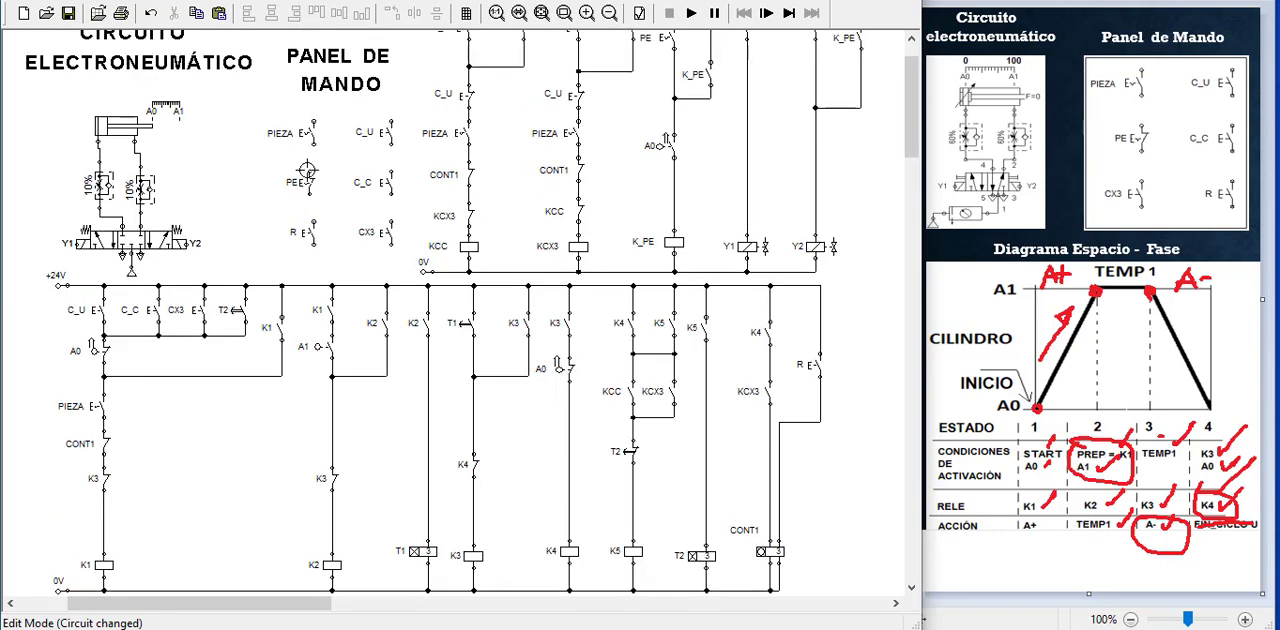
pyautogui.click(310, 190)
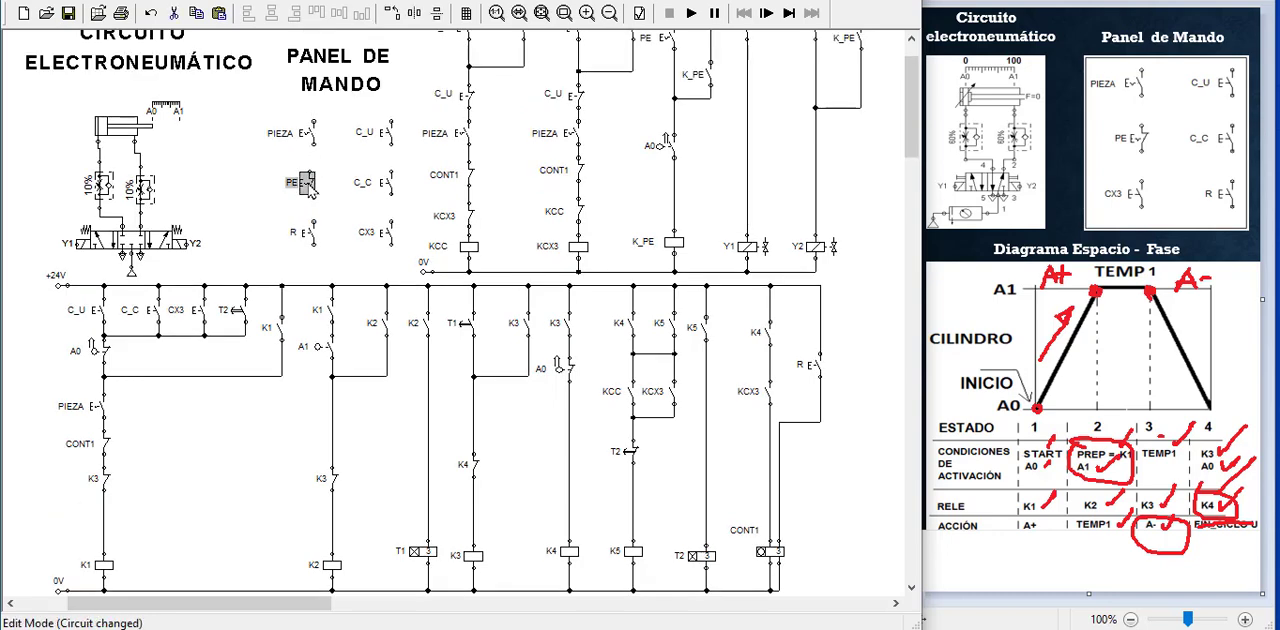
pyautogui.click(141, 512)
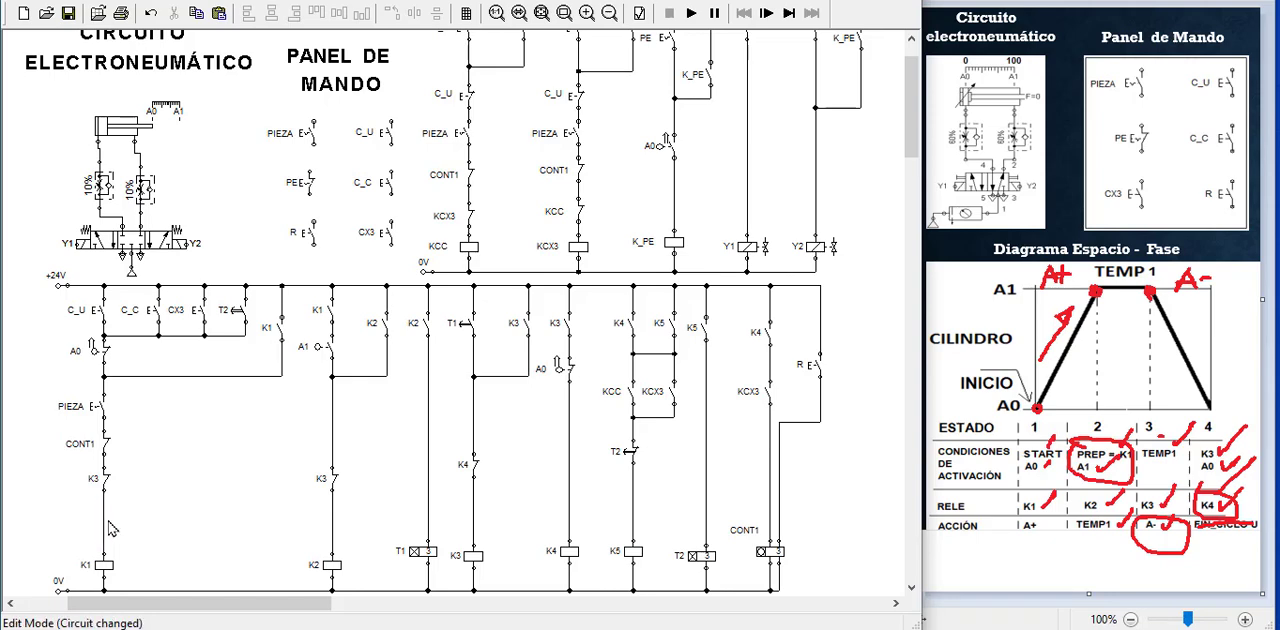
pyautogui.click(104, 526)
pyautogui.press('Delete')
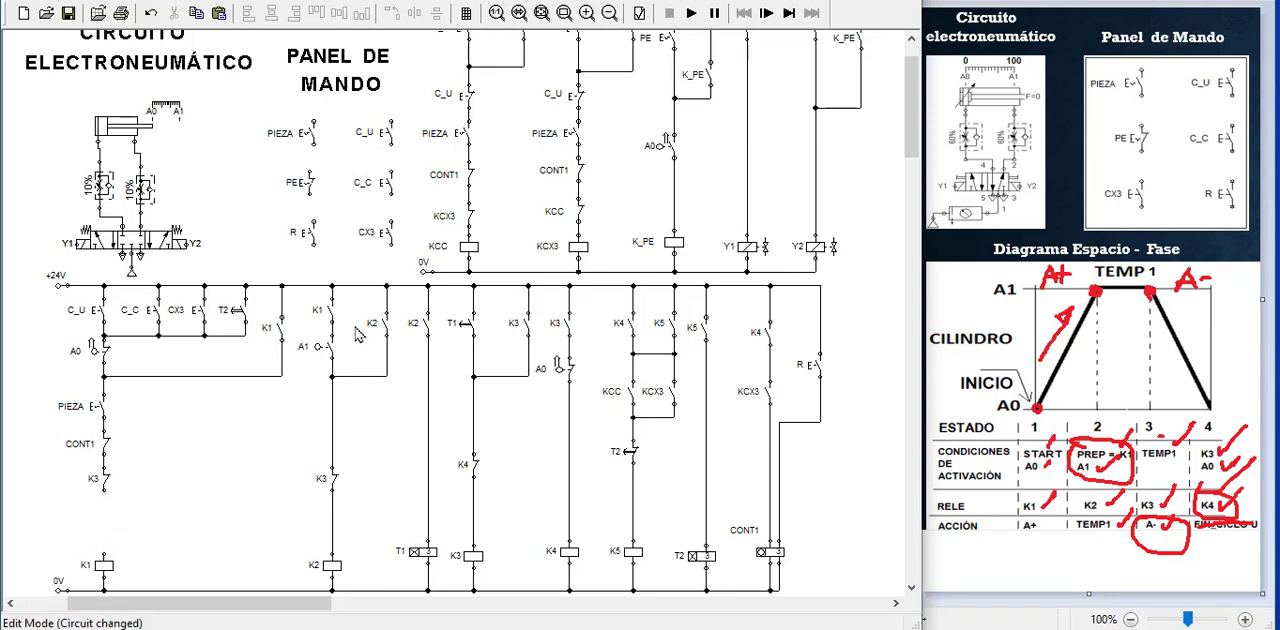
# Copy the KCX3 break switch into the gap above the K1 coil and relabel it K_PE
pyautogui.click(471, 218)
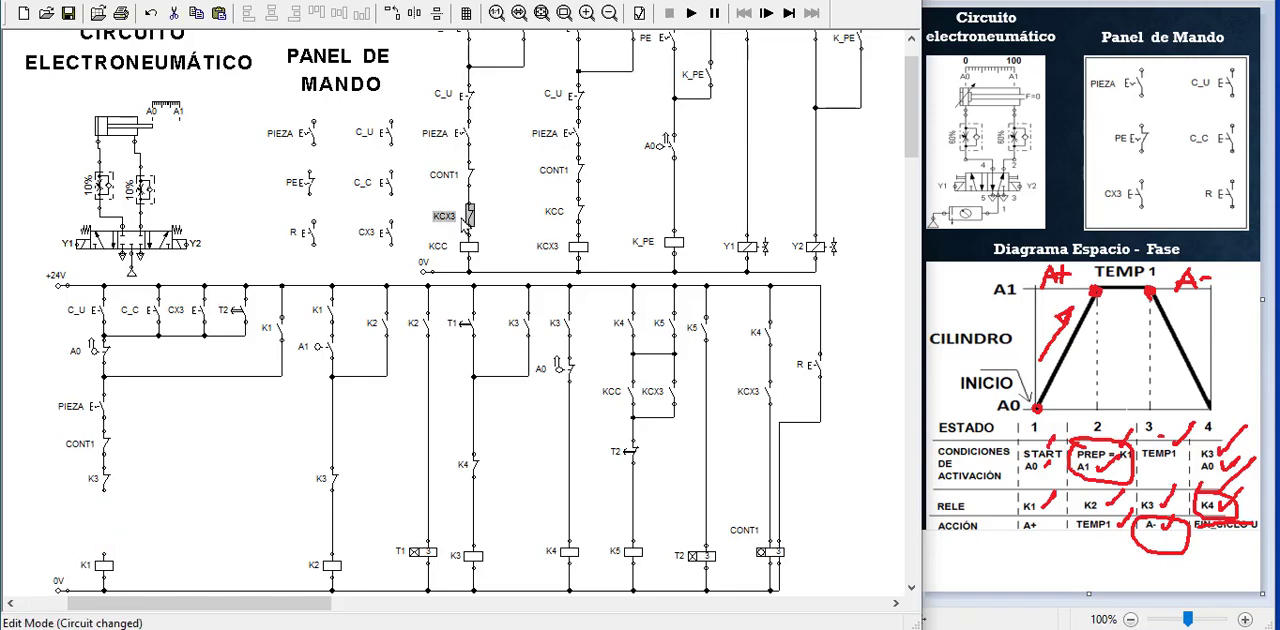
pyautogui.hotkey('ctrl', 'c')
pyautogui.hotkey('ctrl', 'v')
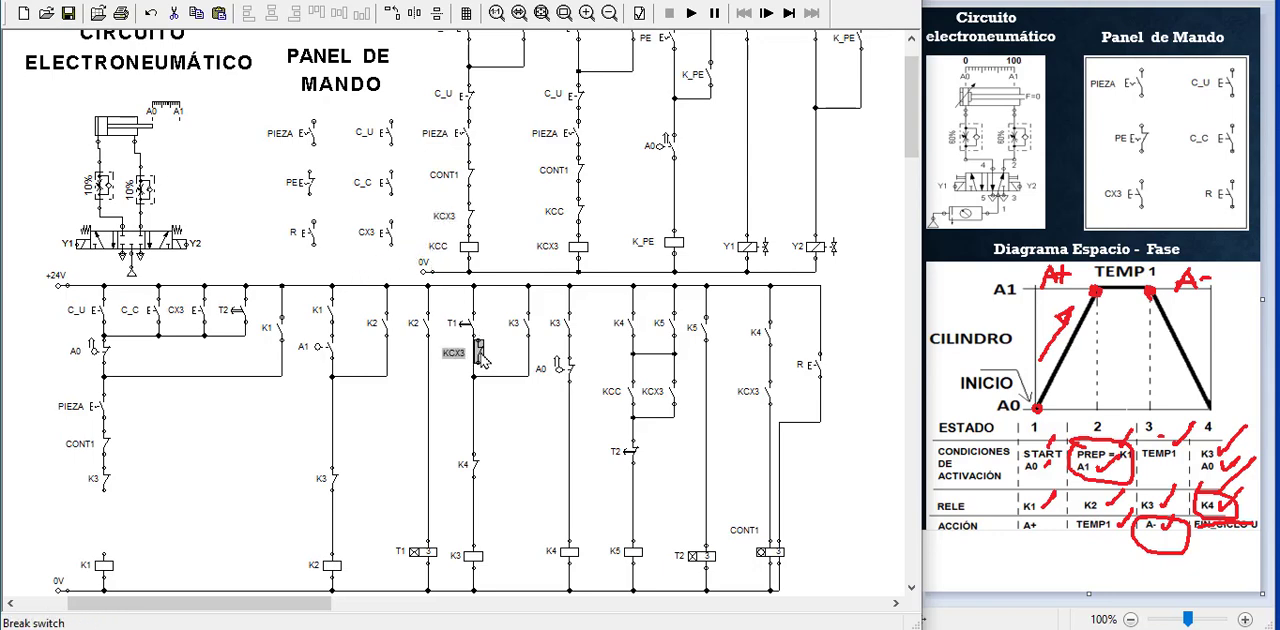
pyautogui.moveTo(479, 352); pyautogui.dragTo(104, 518)
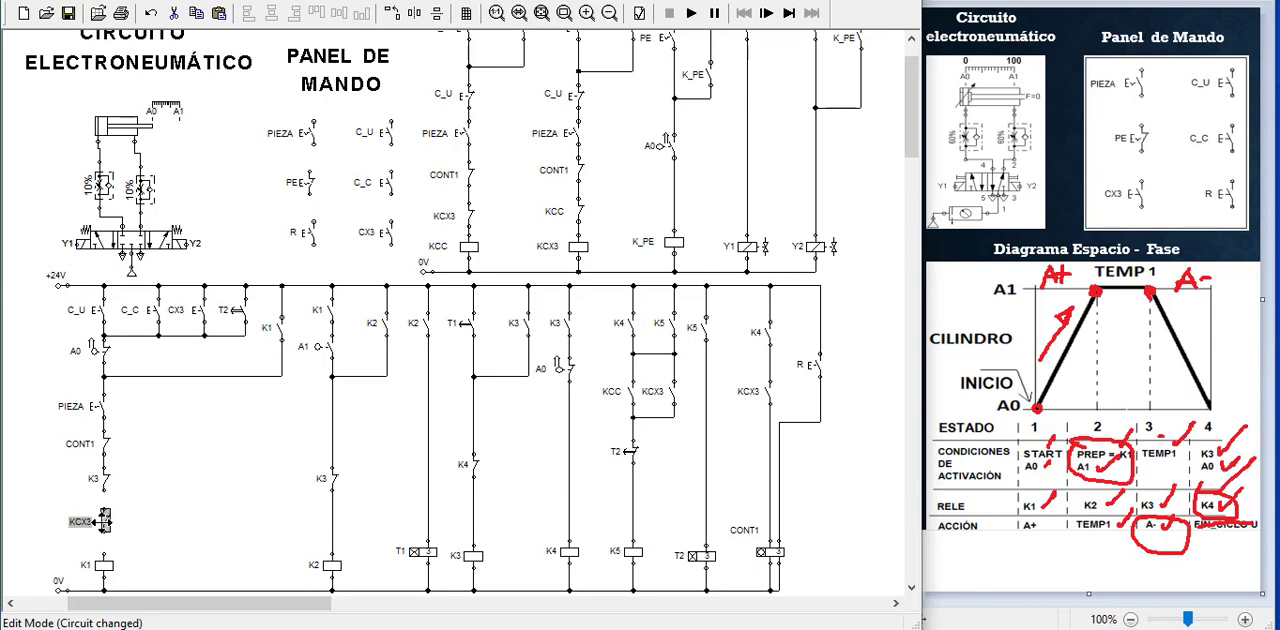
pyautogui.doubleClick(104, 520)
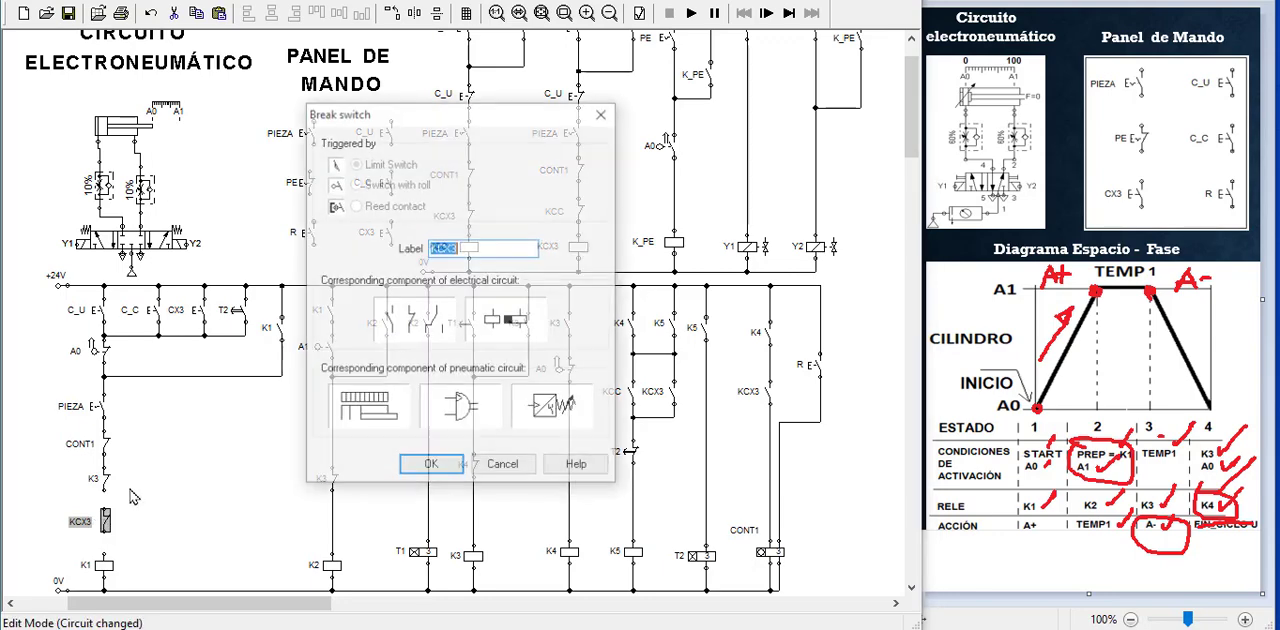
pyautogui.click(473, 251)
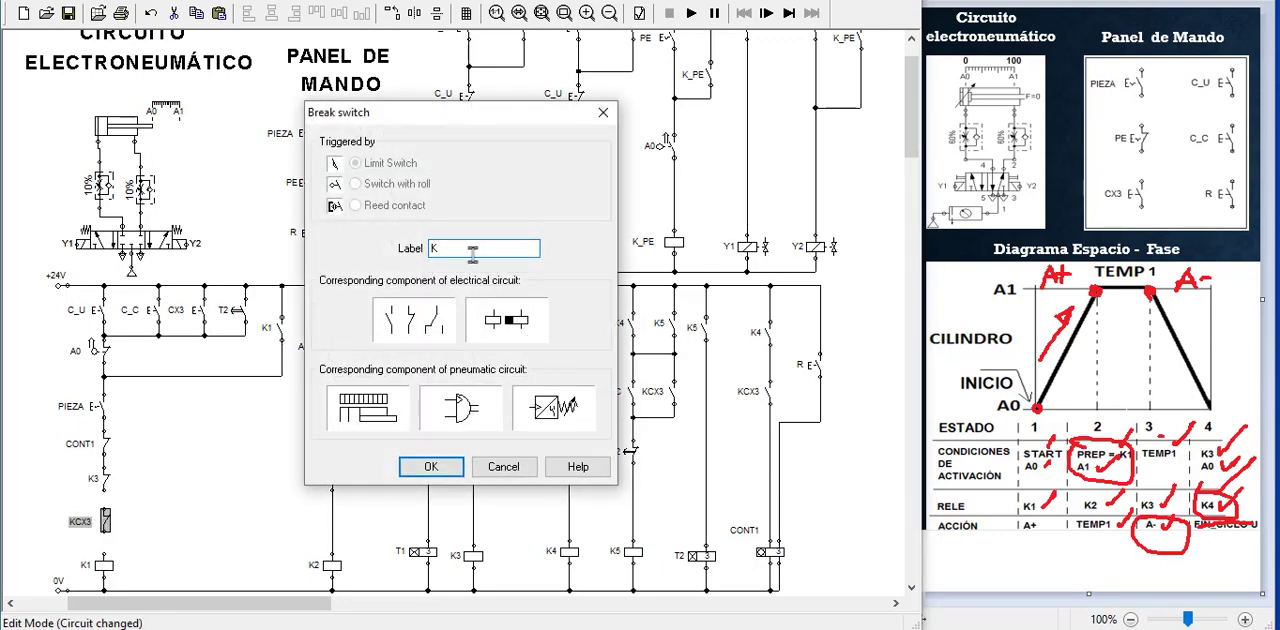
pyautogui.write('K_PE')
pyautogui.press('Return')
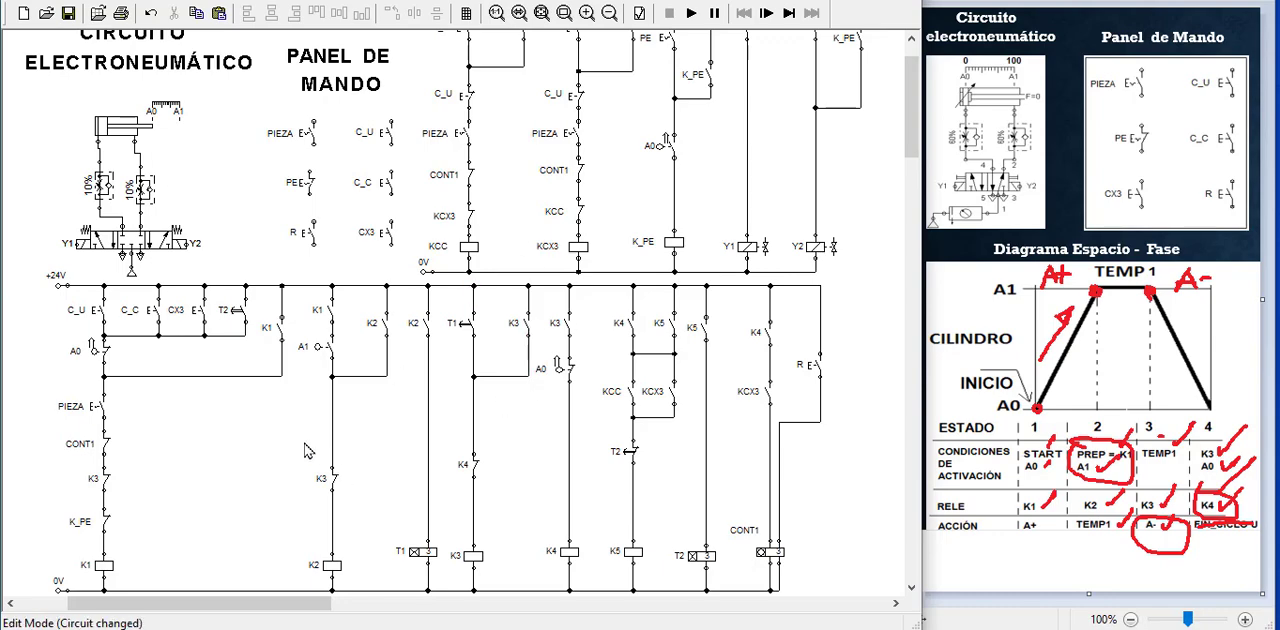
# Simulate the circuit with PIEZA switched on, start the CX3 cycle, test the PE emergency stop, and end the simulation
pyautogui.click(542, 13)
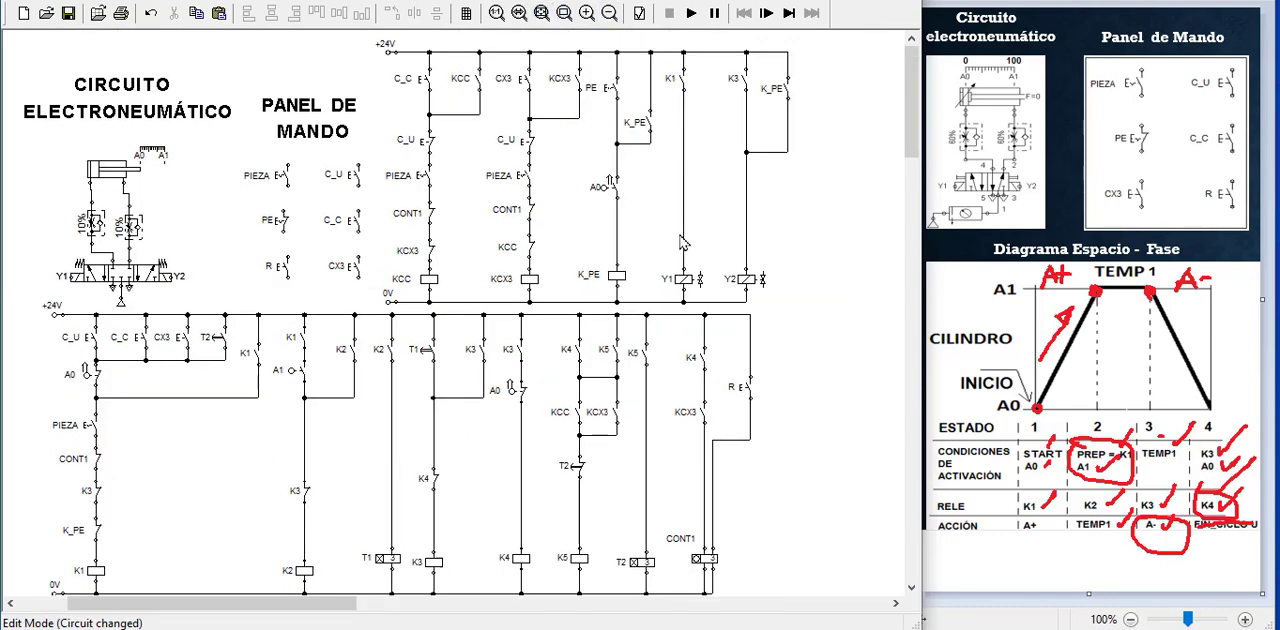
pyautogui.click(687, 542)
pyautogui.click(766, 518)
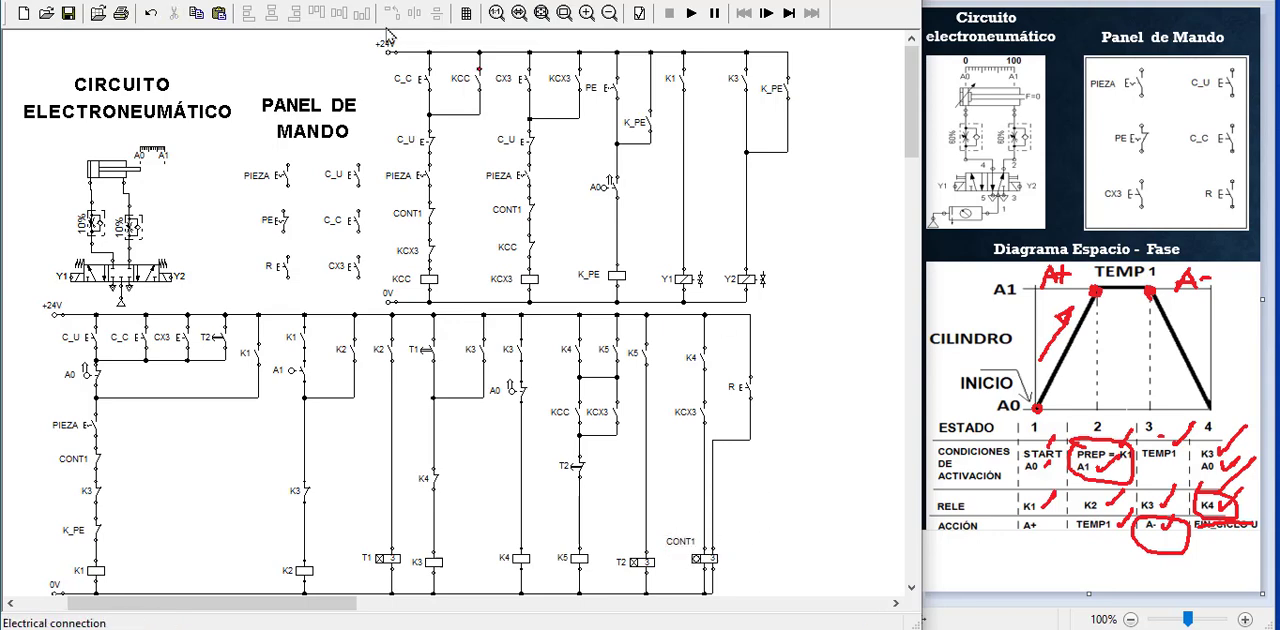
pyautogui.click(691, 13)
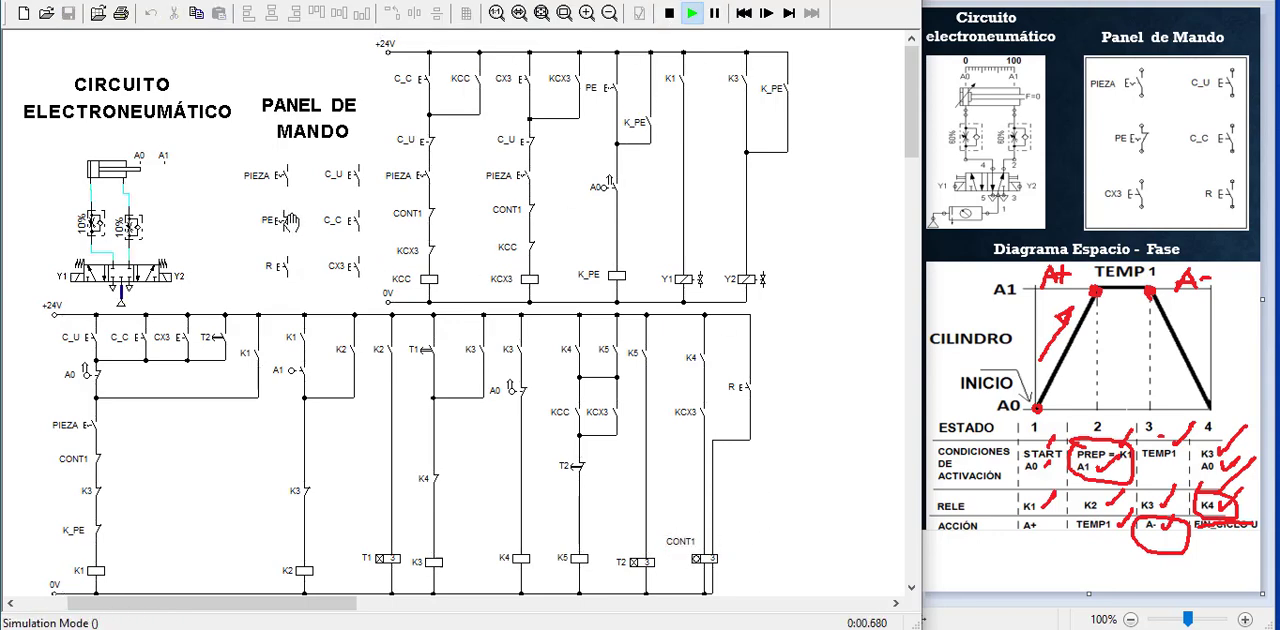
pyautogui.click(287, 168)
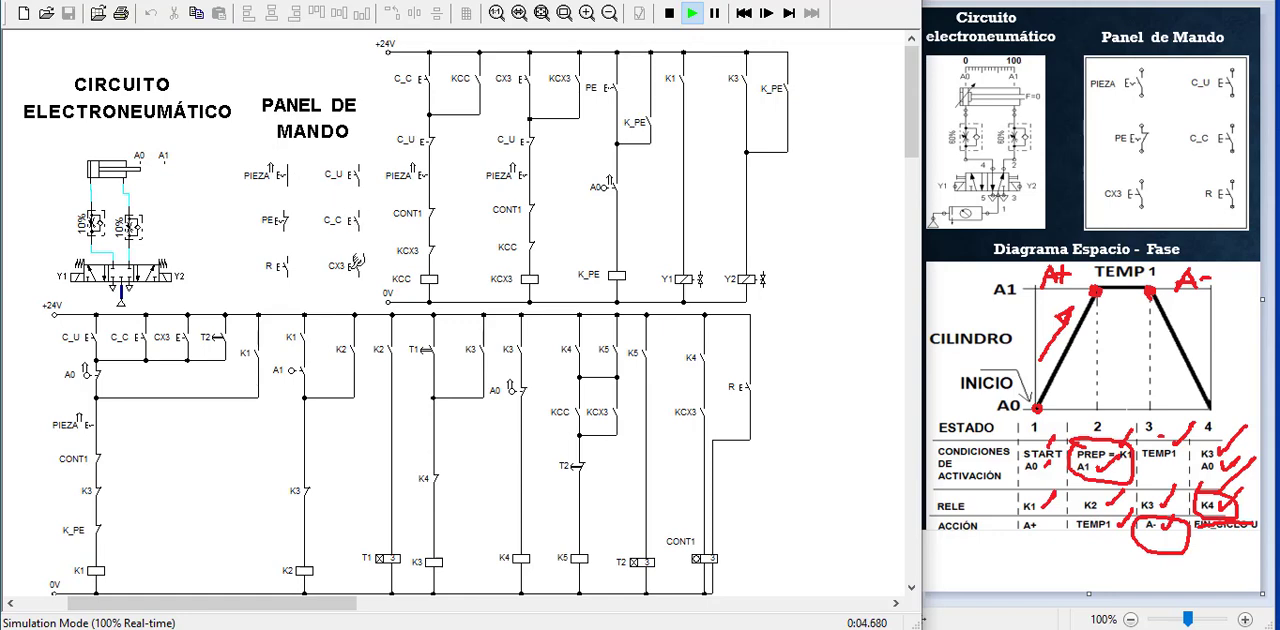
pyautogui.click(357, 262)
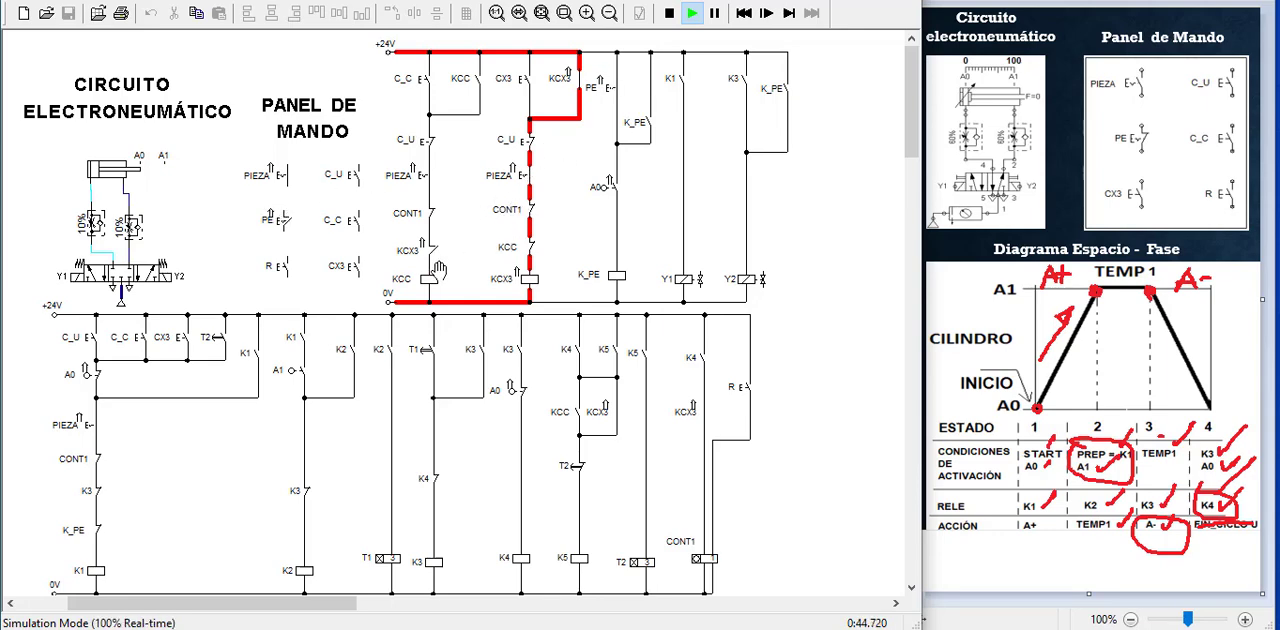
pyautogui.click(669, 13)
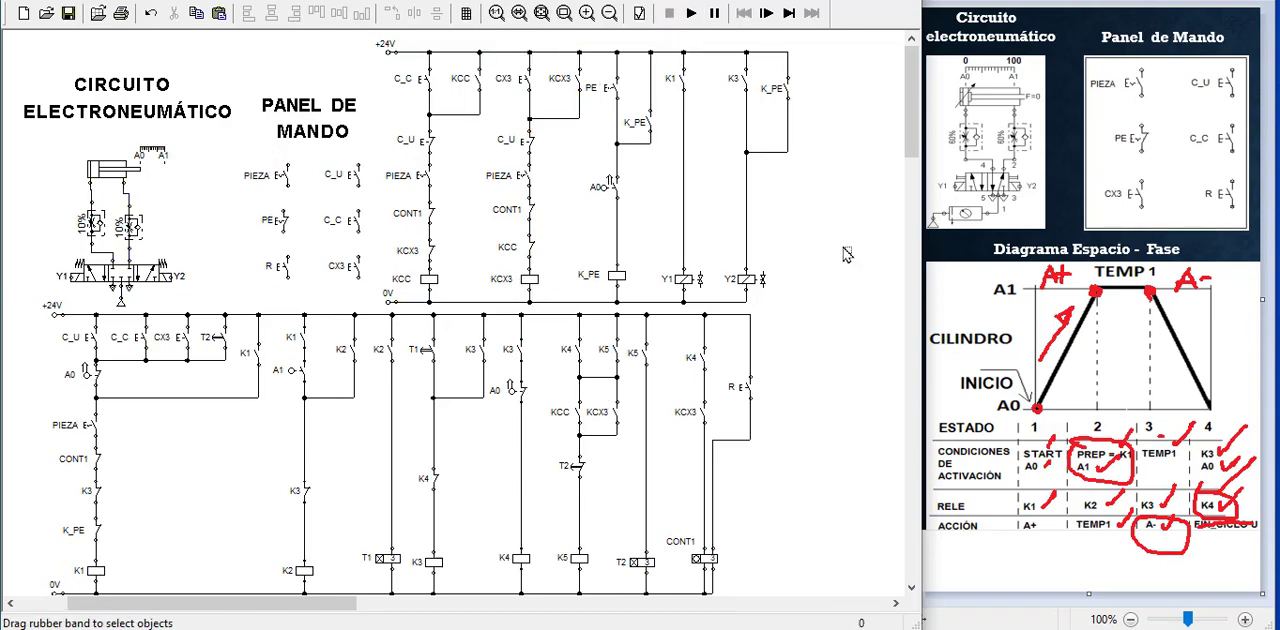
# Move the upper circuit's +24V rail and all its contacts up together to make room above the relay coils
pyautogui.moveTo(358, 44); pyautogui.dragTo(840, 272)
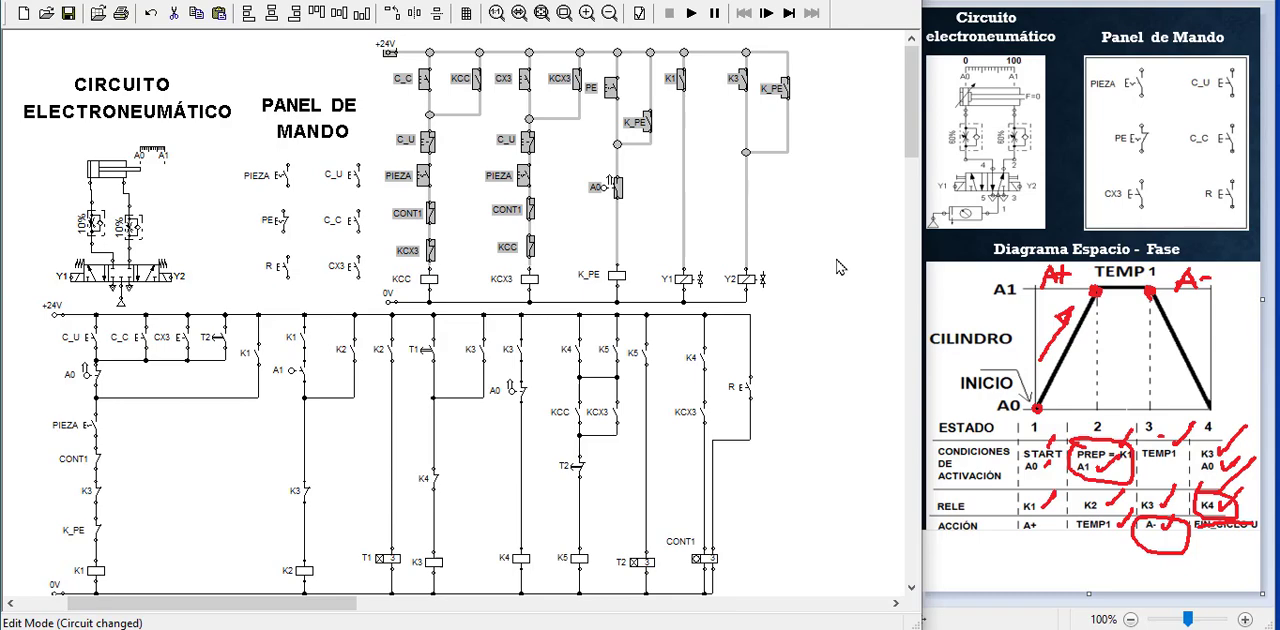
pyautogui.press('Up')
pyautogui.press('Up')
pyautogui.press('Up')
pyautogui.press('Up')
pyautogui.press('Up')
pyautogui.press('Up')
pyautogui.press('Up')
pyautogui.press('Up')
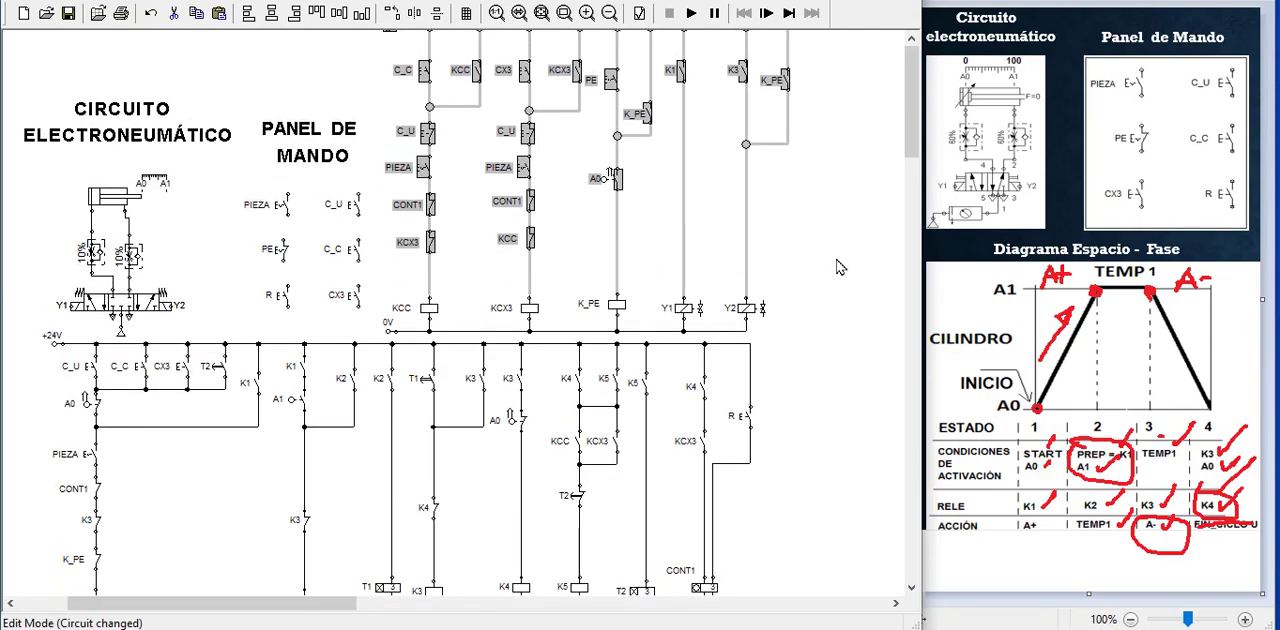
pyautogui.click(838, 248)
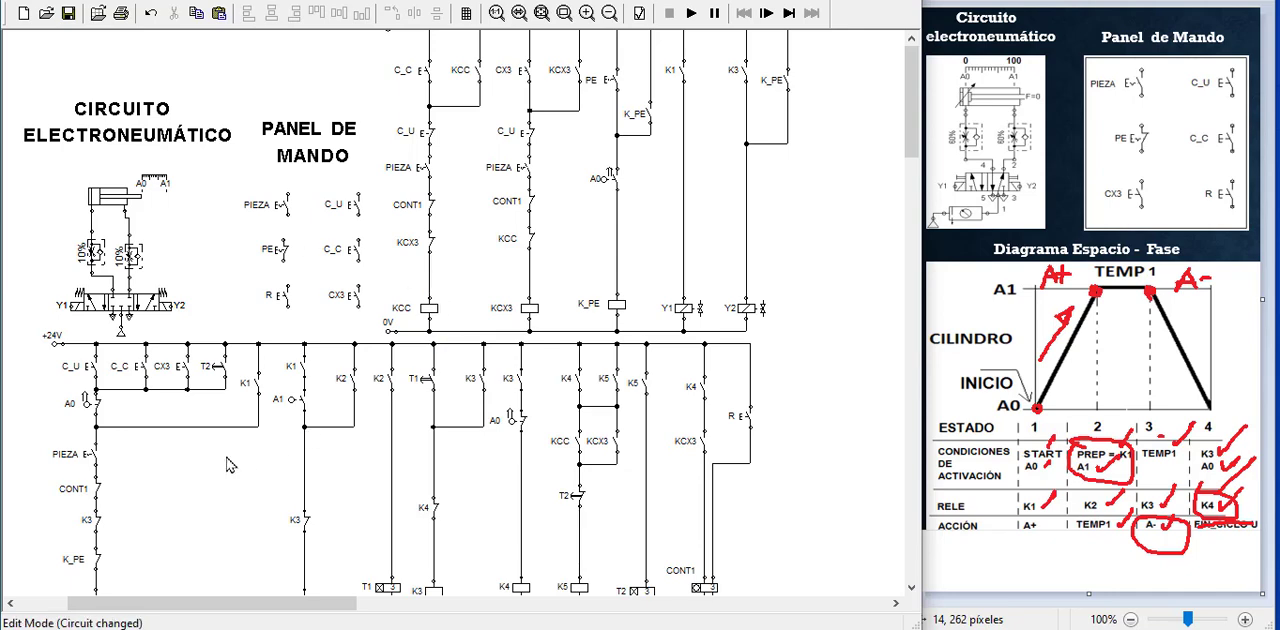
# Copy the PE detent break switch from the Panel de Mando into the KCX3 branch, between the KCC contact and the KCX3 coil
pyautogui.click(280, 252)
pyautogui.hotkey('ctrl', 'c')
pyautogui.hotkey('ctrl', 'v')
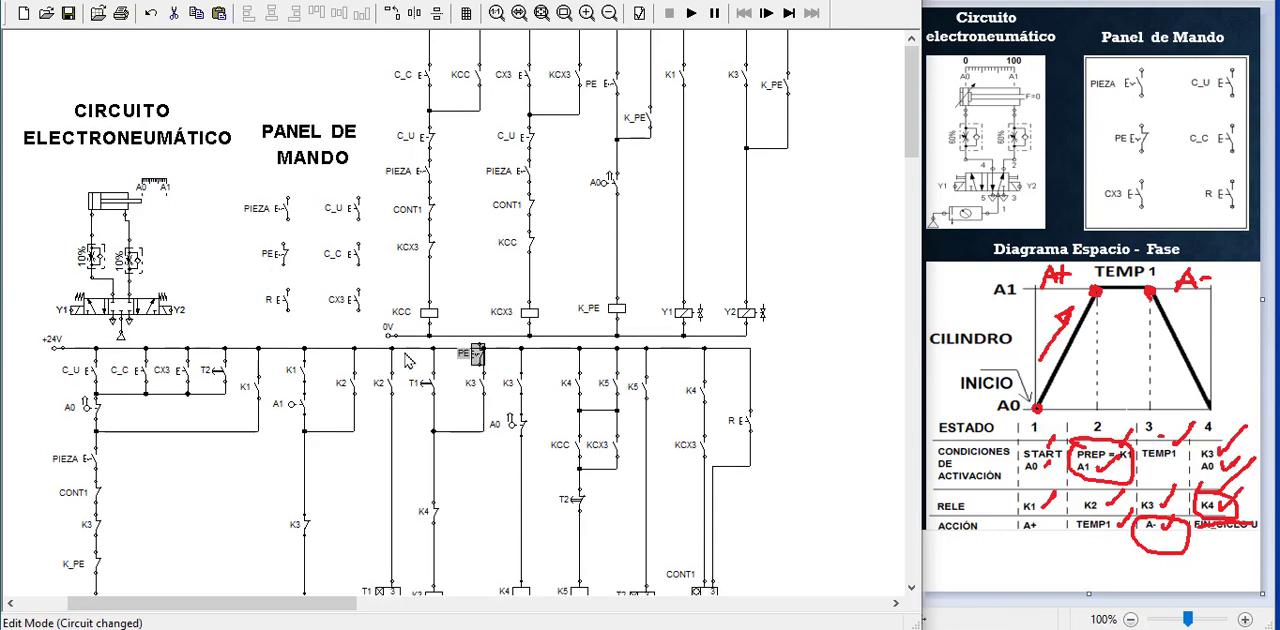
pyautogui.moveTo(478, 358); pyautogui.dragTo(520, 288)
pyautogui.click(521, 288)
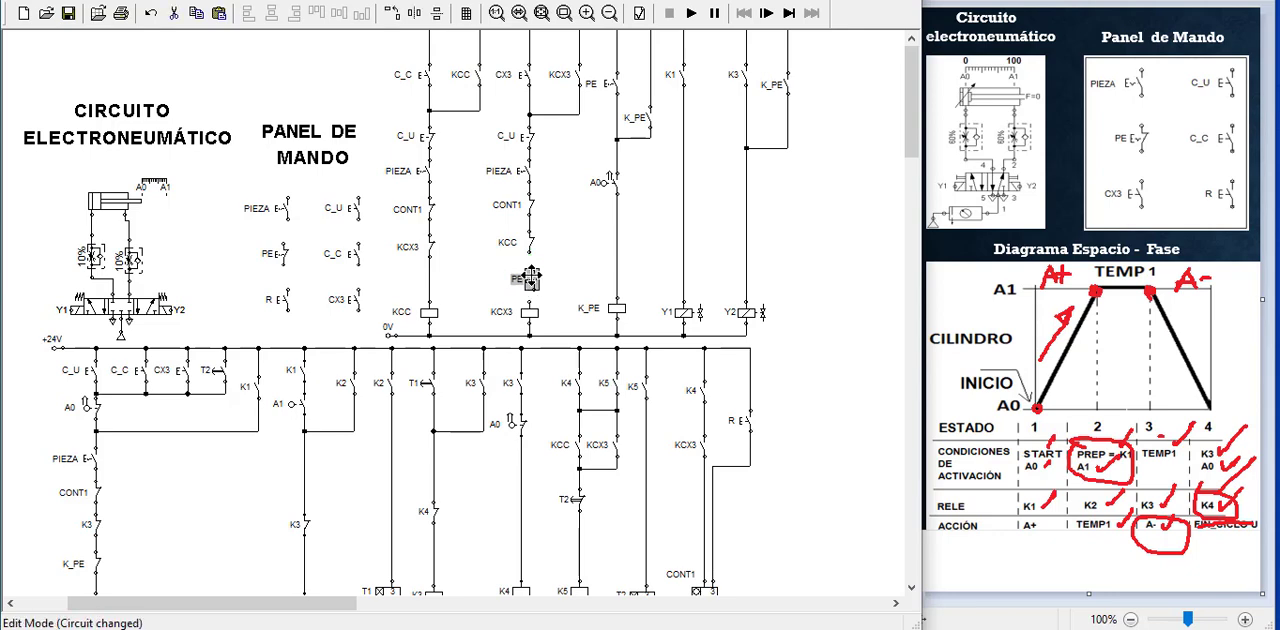
pyautogui.moveTo(530, 277); pyautogui.dragTo(530, 260)
pyautogui.moveTo(527, 300); pyautogui.dragTo(529, 300)
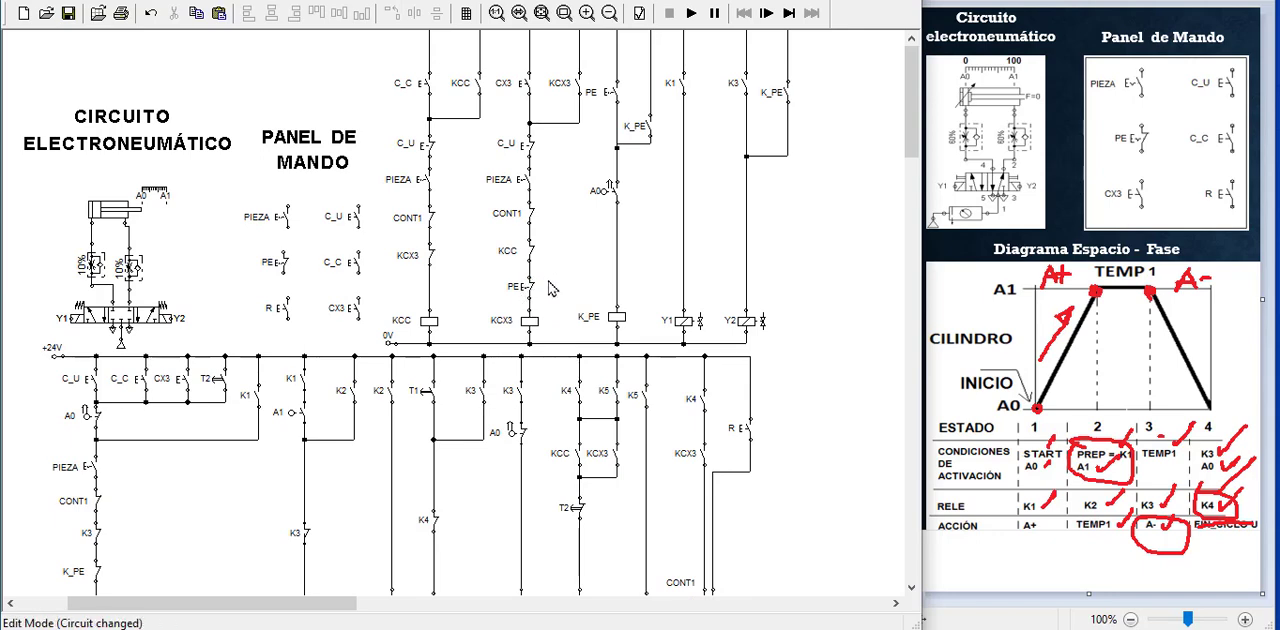
# Paste another PE detent break switch into the KCC branch, between the KCX3 contact and the KCC coil
pyautogui.hotkey('ctrl', 'v')
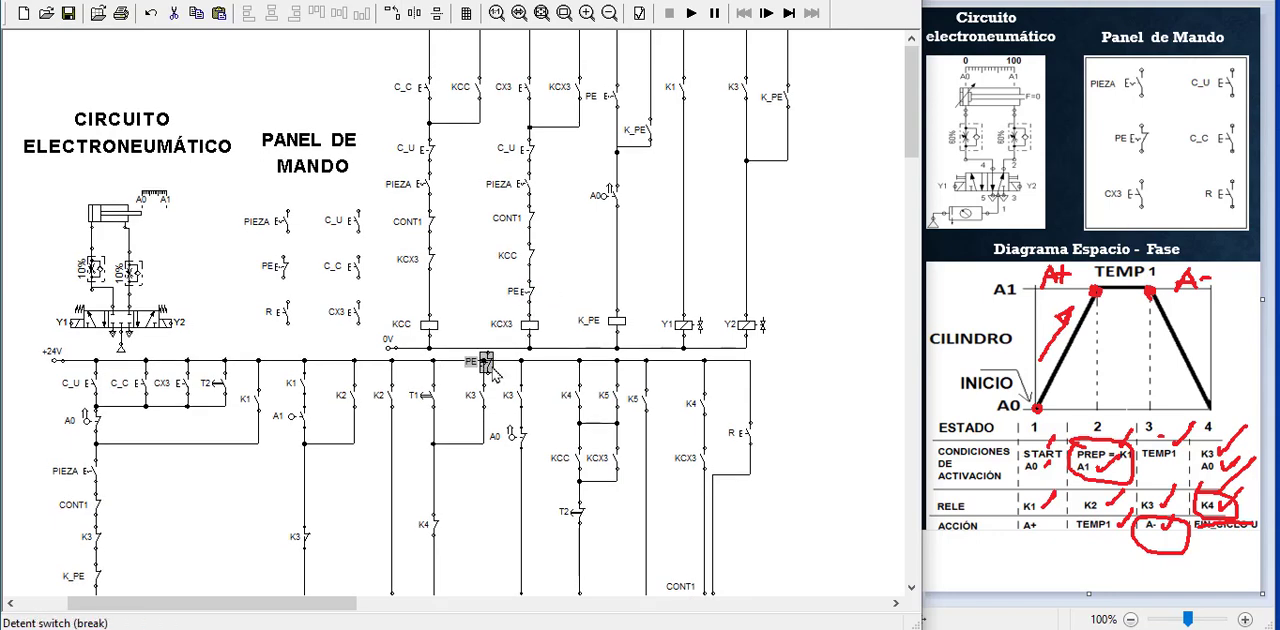
pyautogui.moveTo(490, 366); pyautogui.dragTo(430, 272)
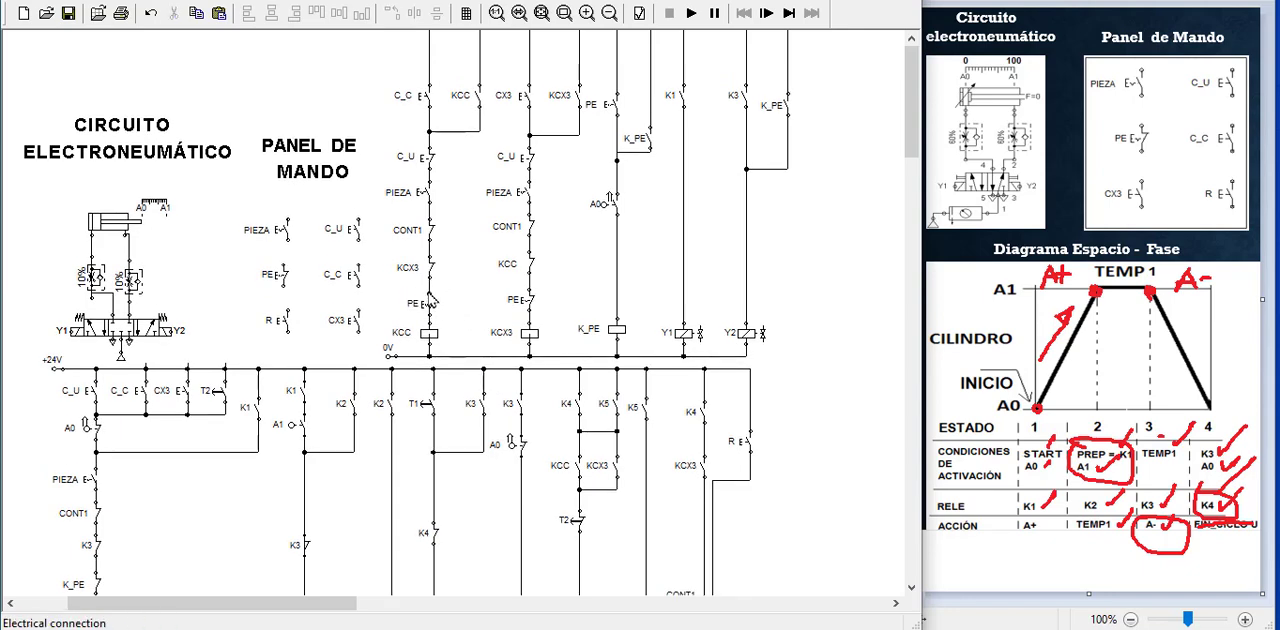
pyautogui.moveTo(428, 290); pyautogui.dragTo(428, 292)
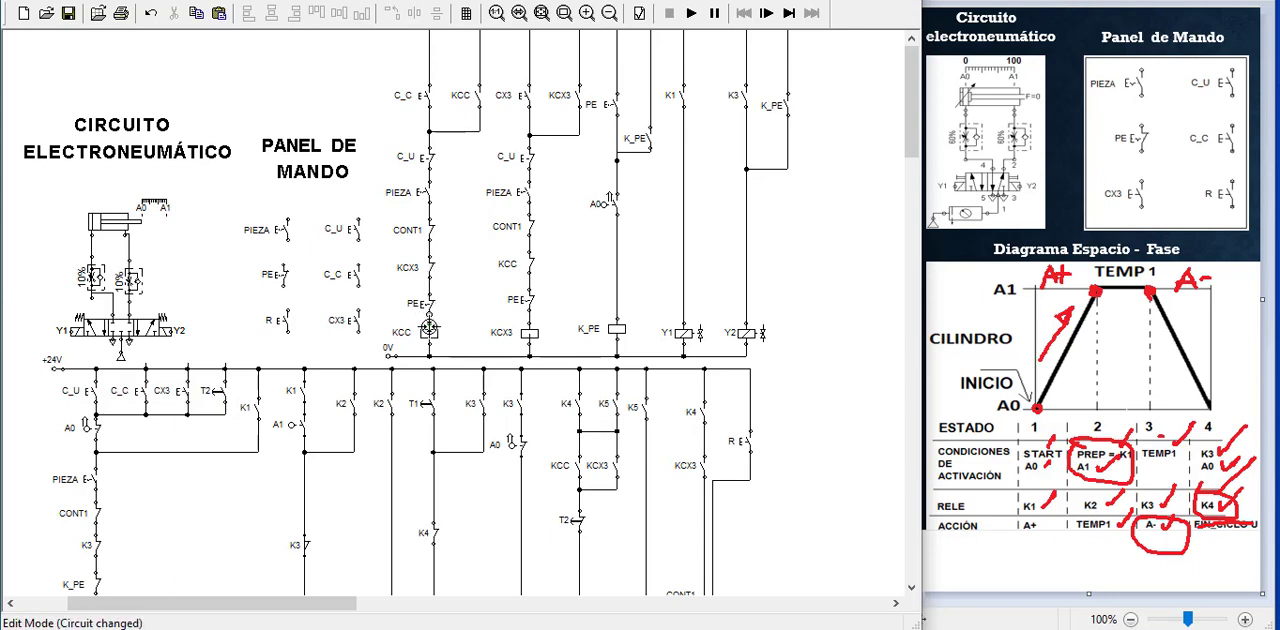
pyautogui.click(432, 336)
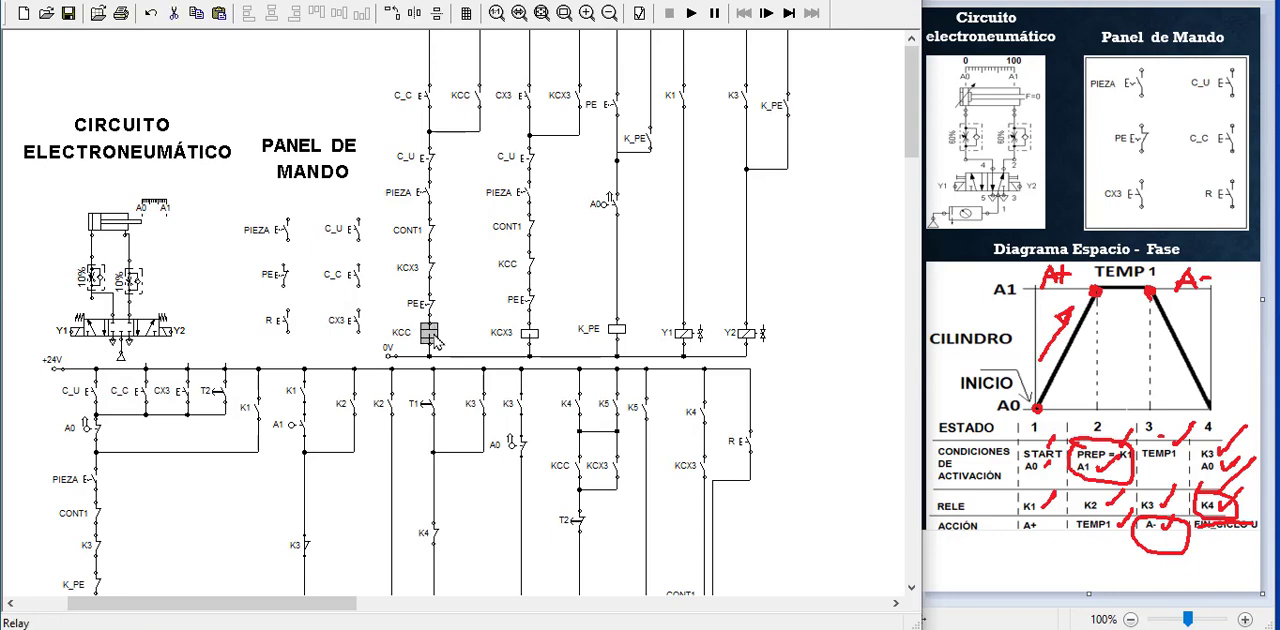
pyautogui.press('Up')
pyautogui.hotkey('ctrl', 'z')
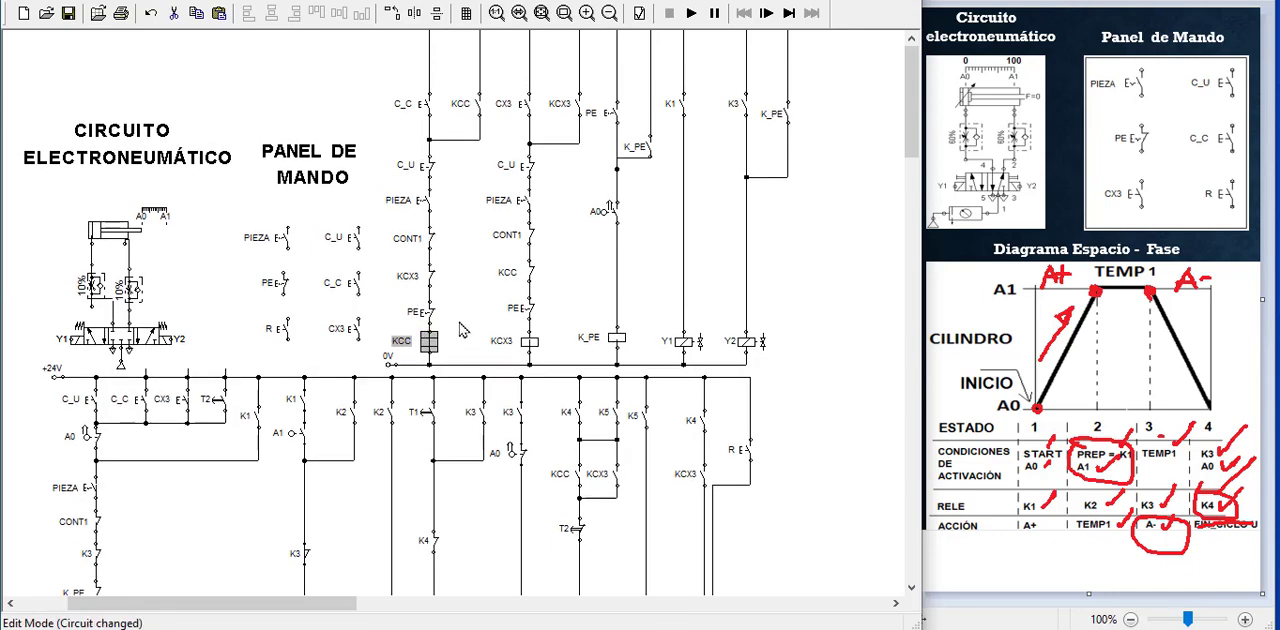
pyautogui.click(460, 322)
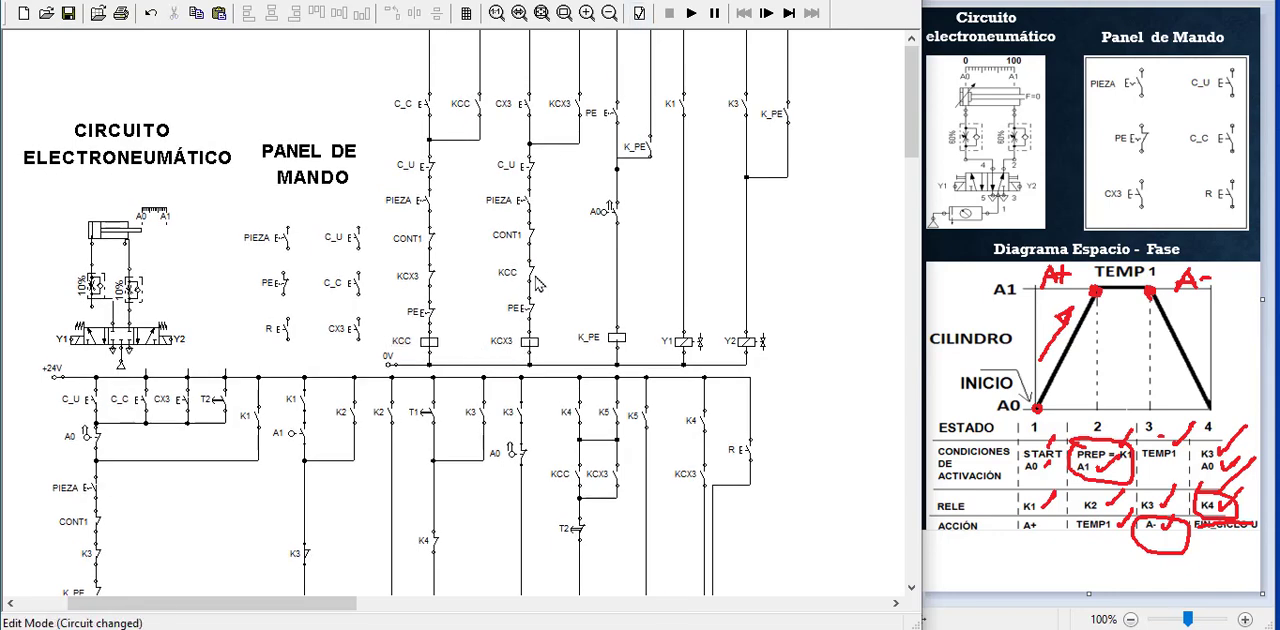
# Simulate the circuit with PIEZA on, run the C_C continuous cycle, and toggle PIEZA off and on again
pyautogui.click(691, 13)
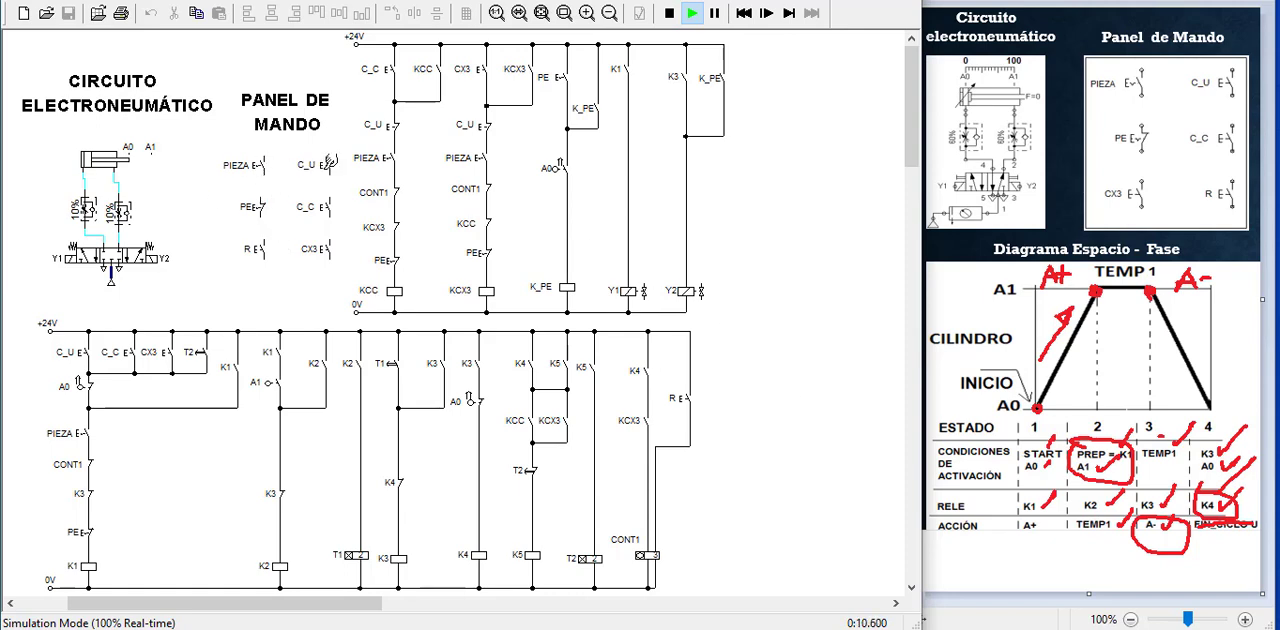
pyautogui.click(261, 165)
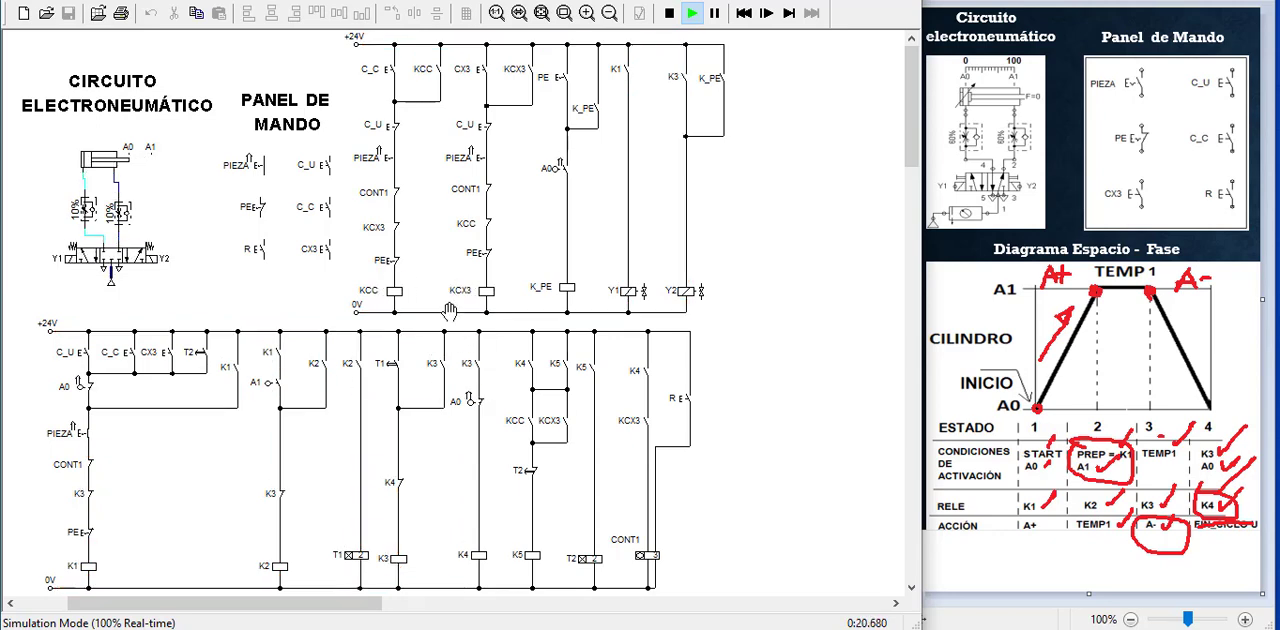
pyautogui.click(318, 204)
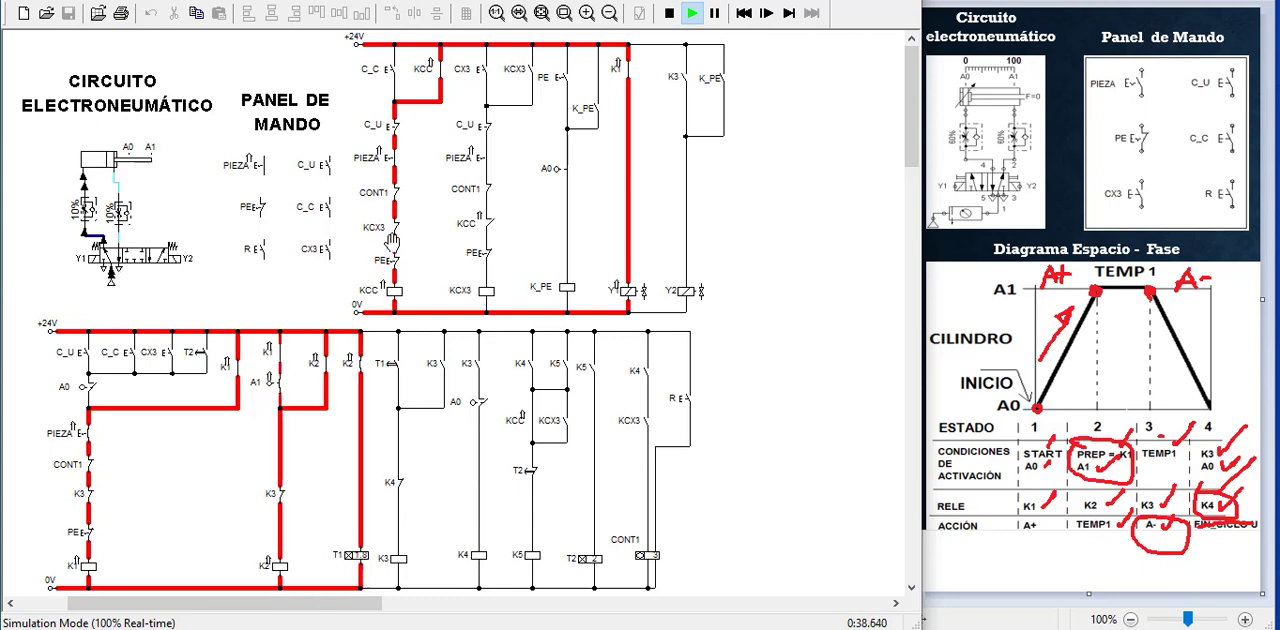
pyautogui.click(396, 157)
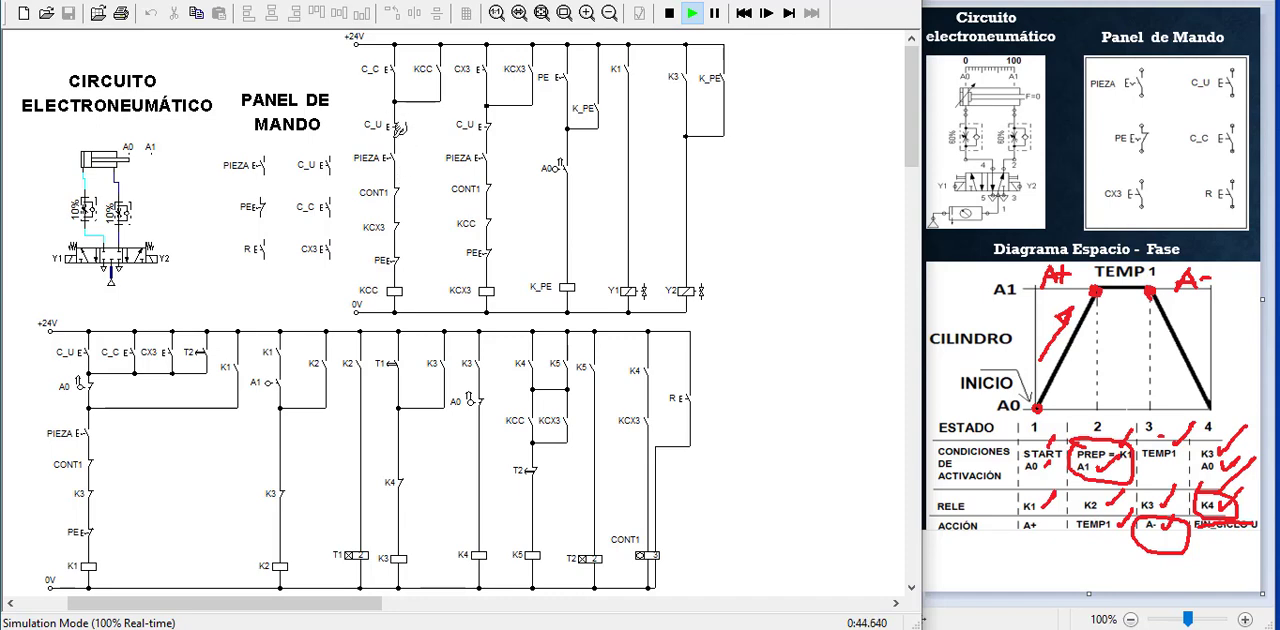
pyautogui.click(393, 150)
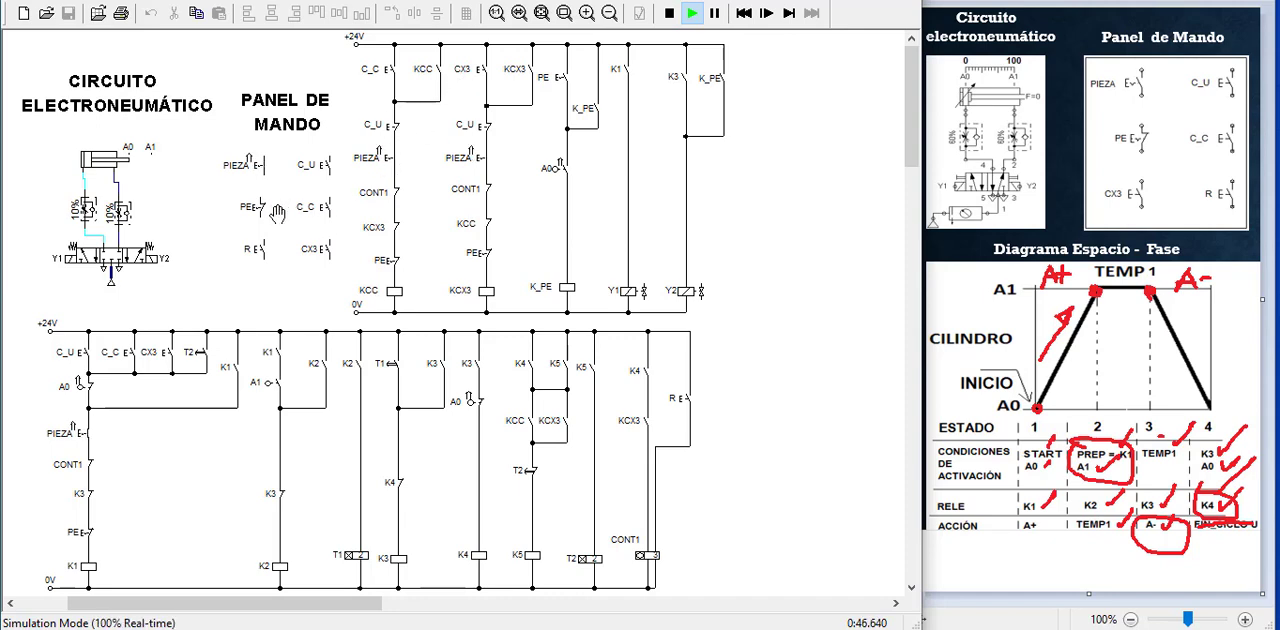
# Run the CX3 counted cycle, trigger and release the PE emergency stop during a continuous cycle, and end the simulation
pyautogui.click(326, 240)
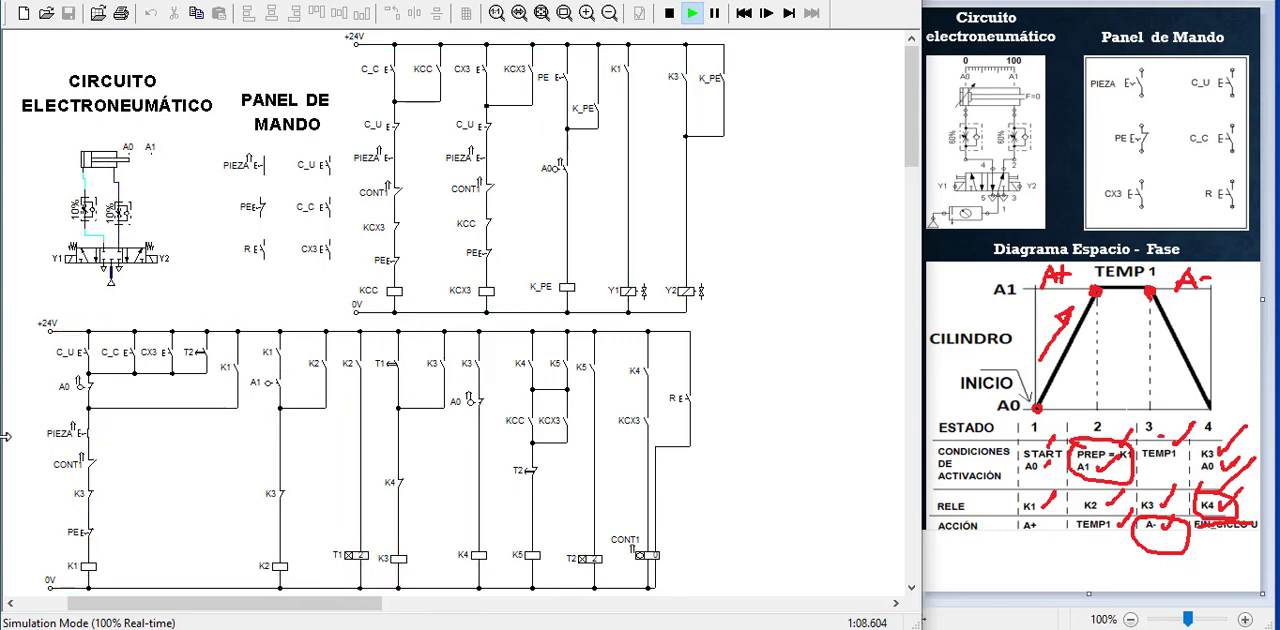
pyautogui.click(101, 468)
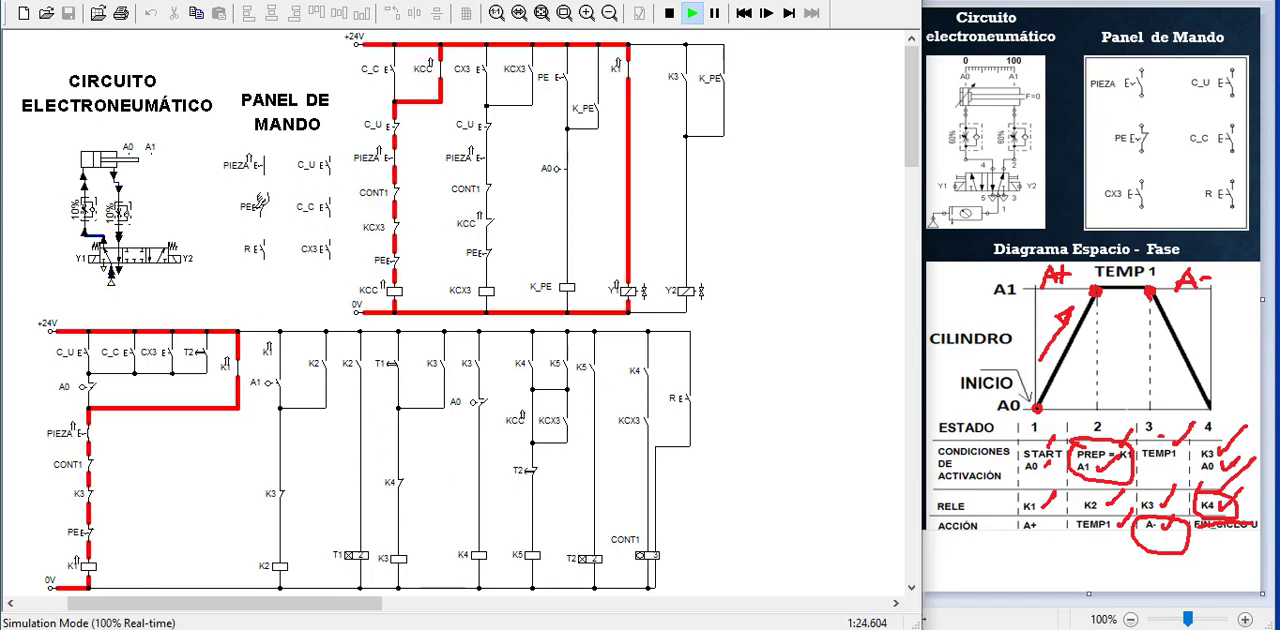
pyautogui.click(249, 206)
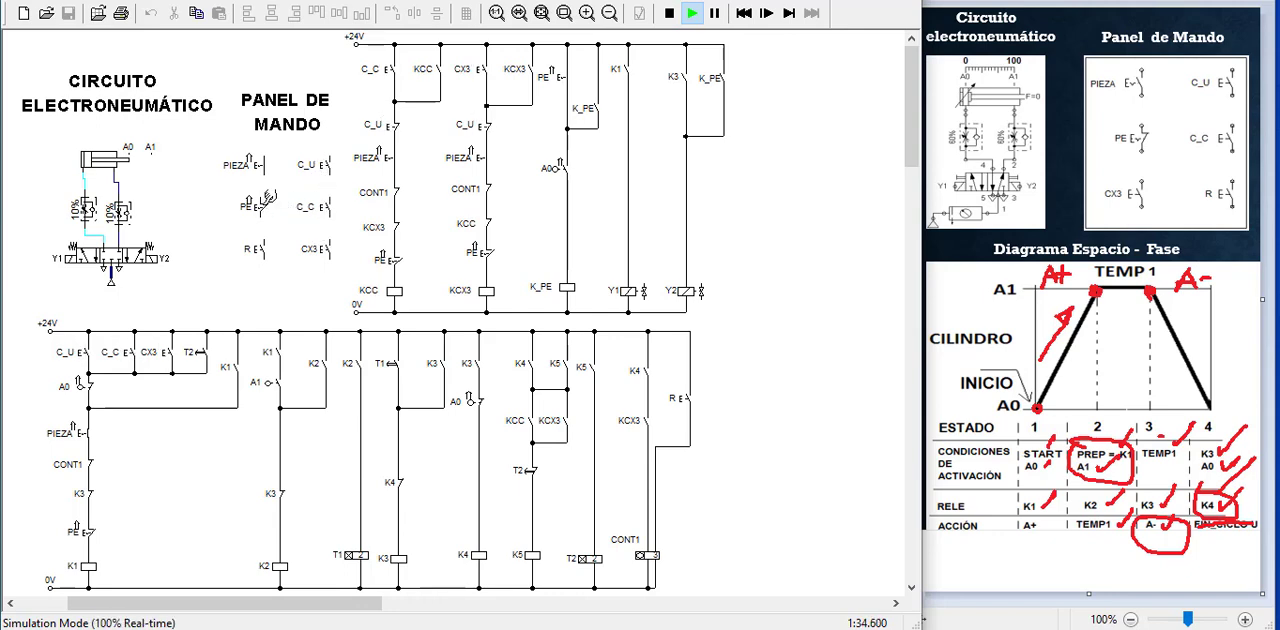
pyautogui.click(262, 203)
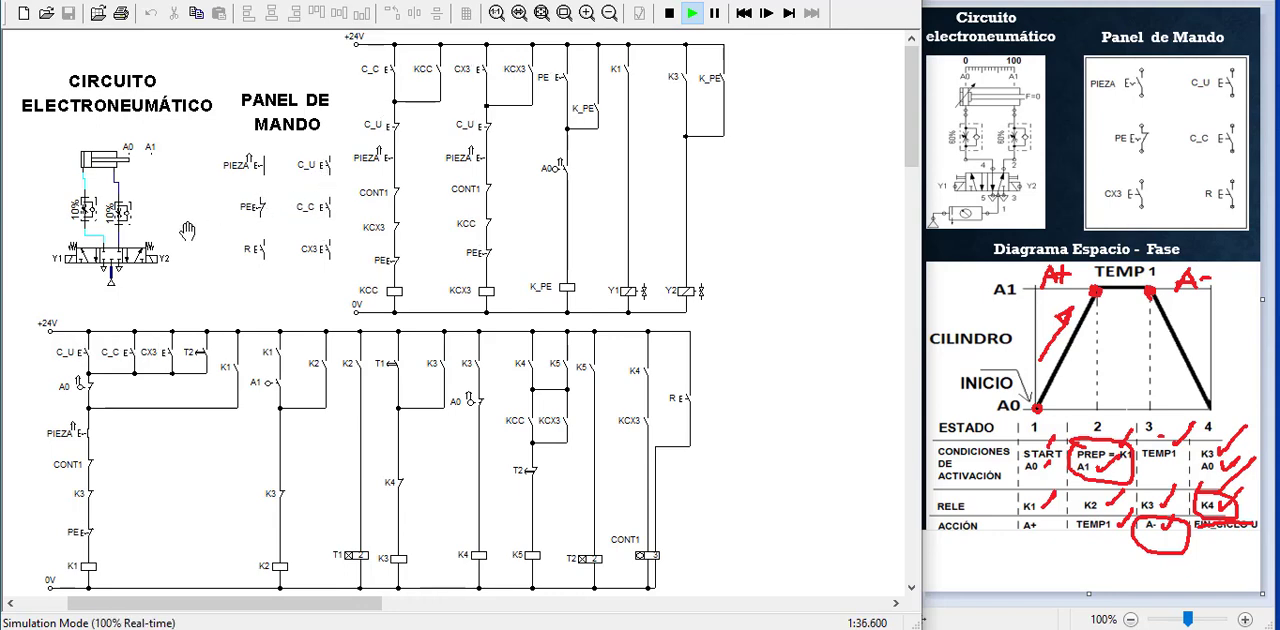
pyautogui.click(668, 14)
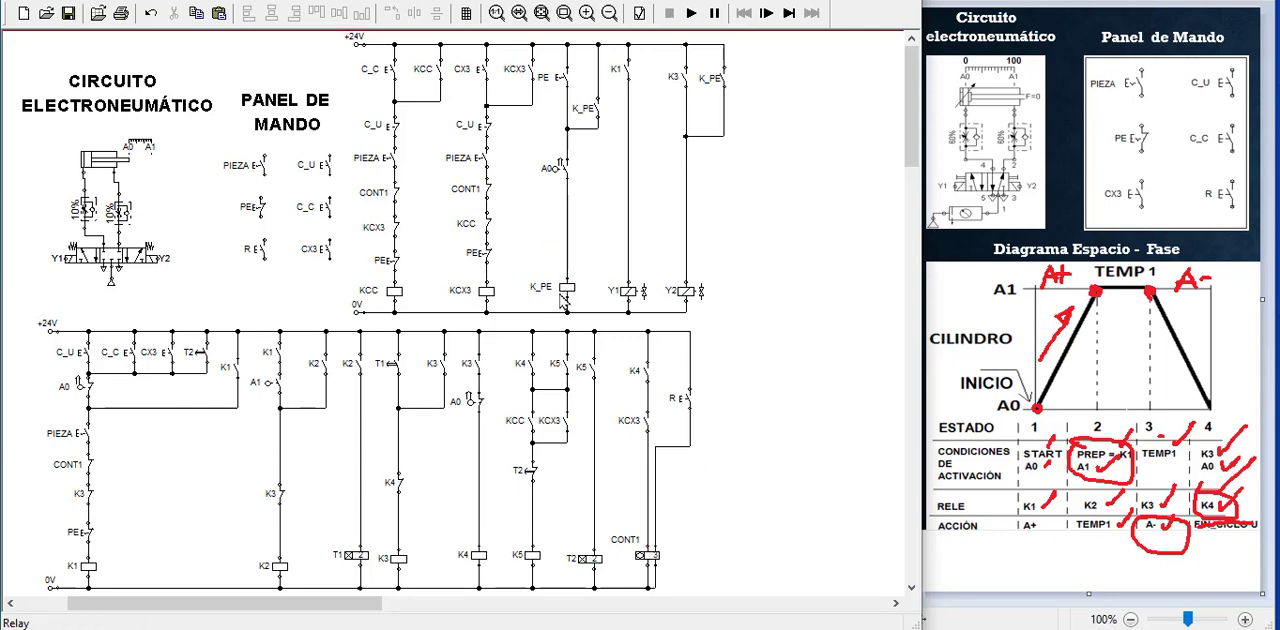
# Copy the K_PE make switch from the K_PE coil branch and place the copy beside the R contact in the lower circuit
pyautogui.rightClick(596, 110)
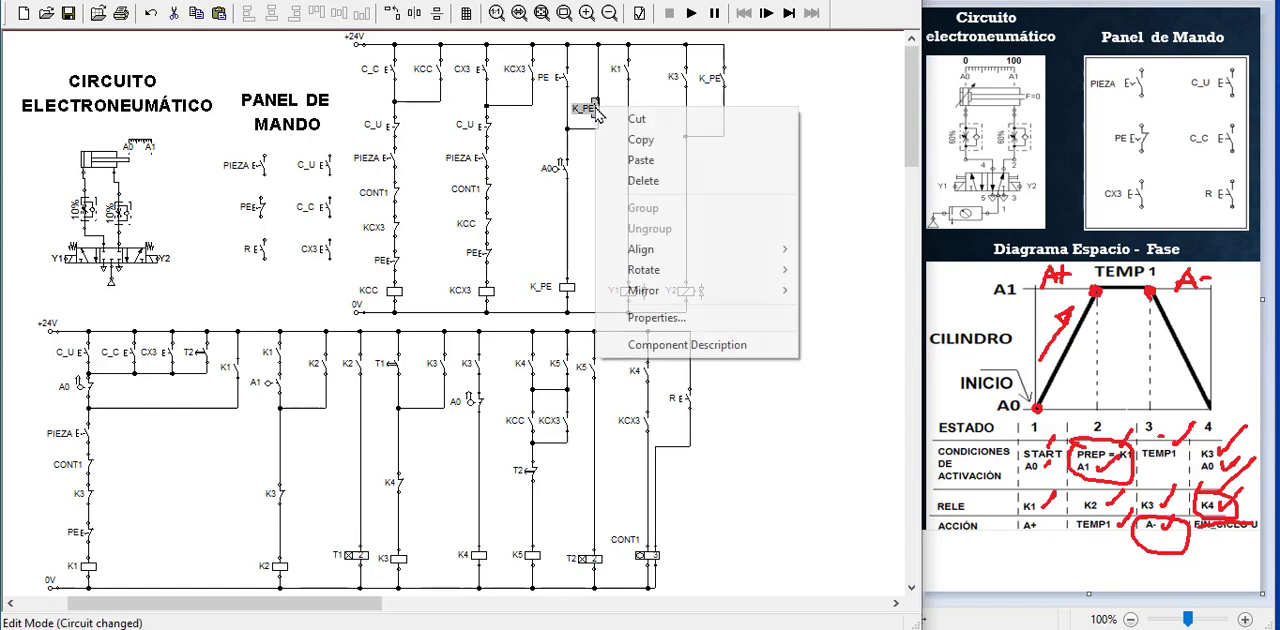
pyautogui.click(640, 140)
pyautogui.click(734, 386)
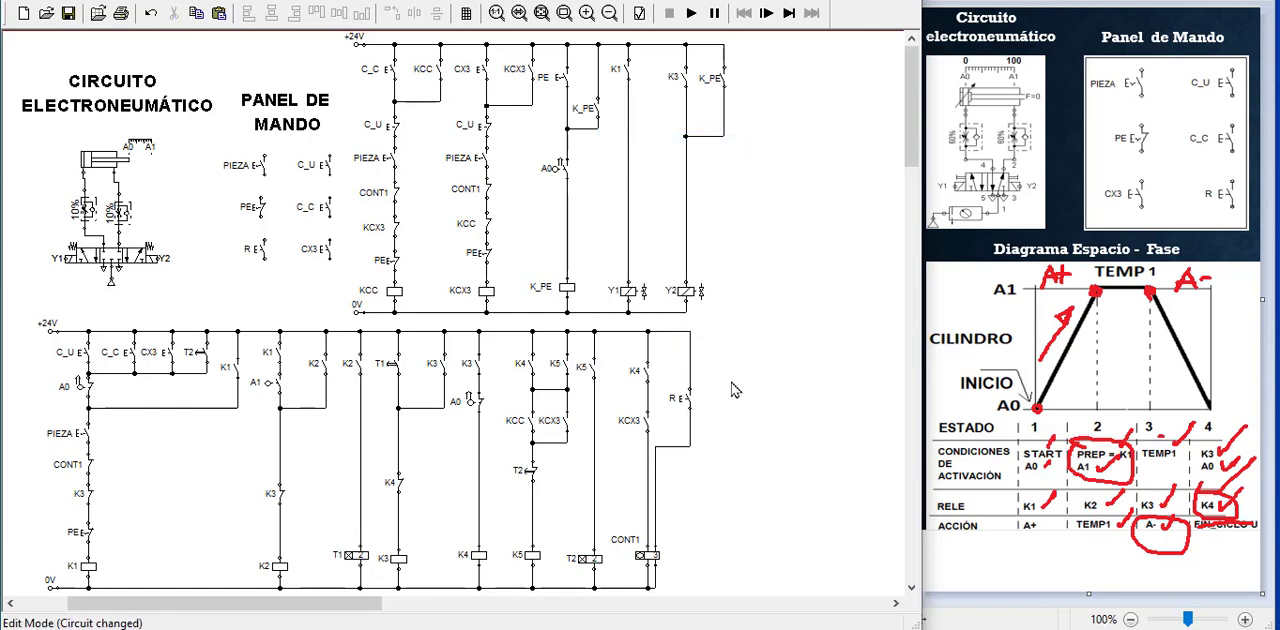
pyautogui.rightClick(733, 382)
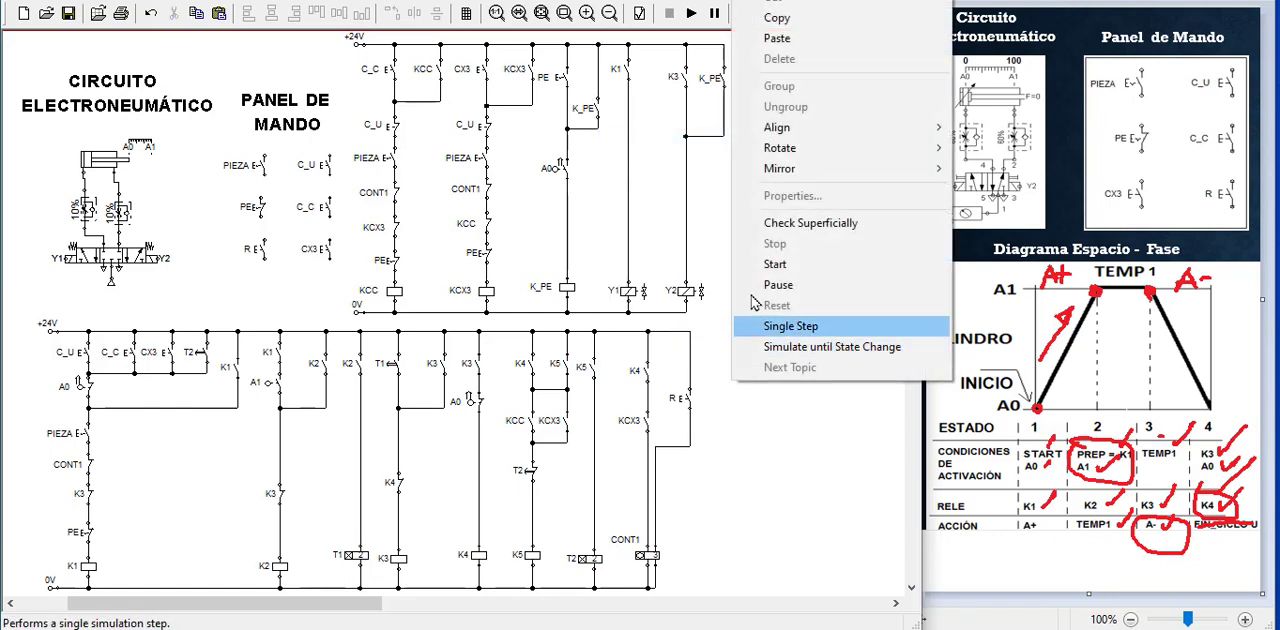
pyautogui.click(779, 39)
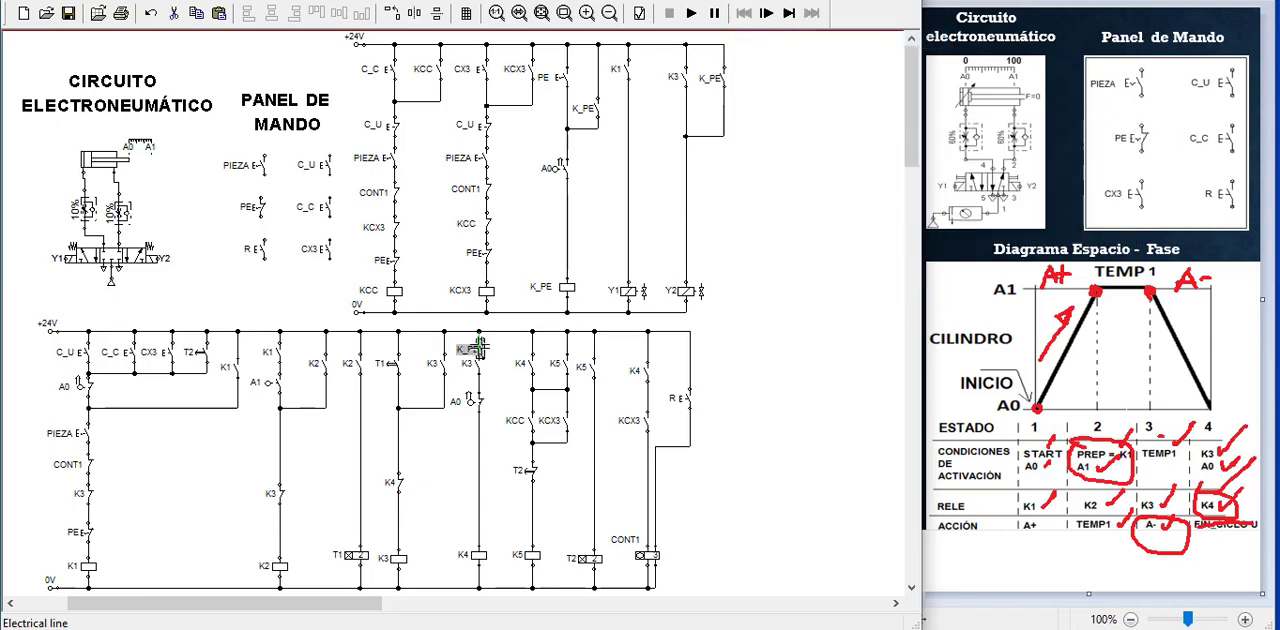
pyautogui.moveTo(481, 352); pyautogui.dragTo(735, 398)
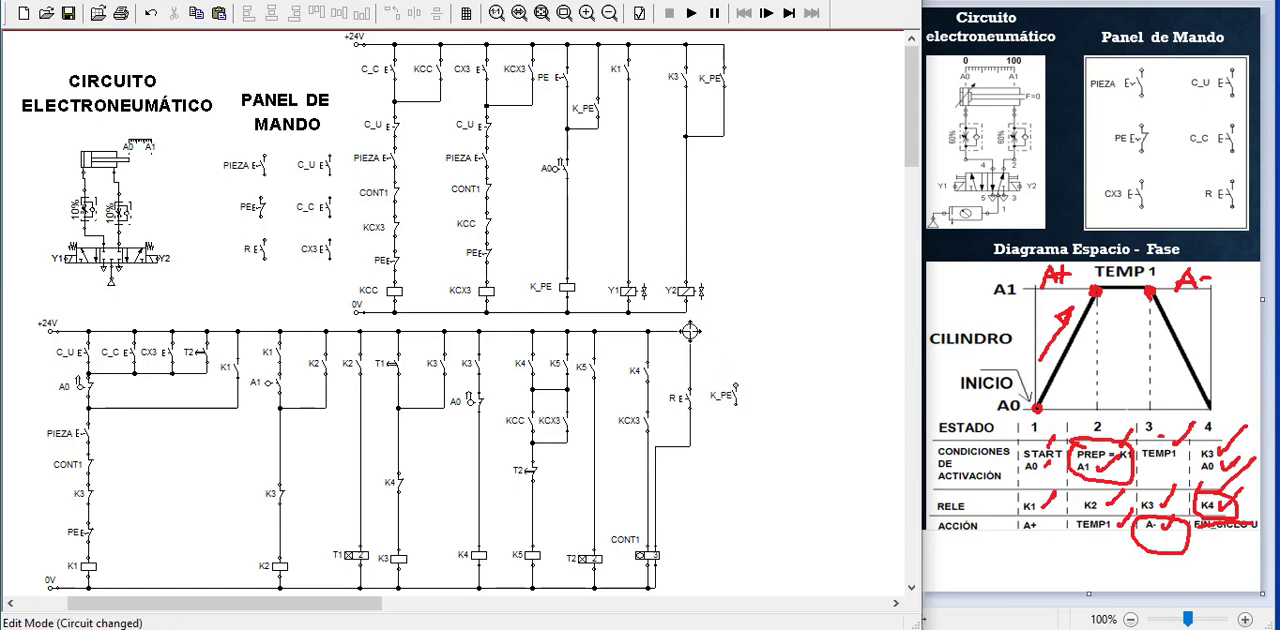
# Connect the copied K_PE make switch in parallel with the R contact, from the +24V rail to the CONT1 reset line
pyautogui.moveTo(690, 331); pyautogui.dragTo(690, 334)
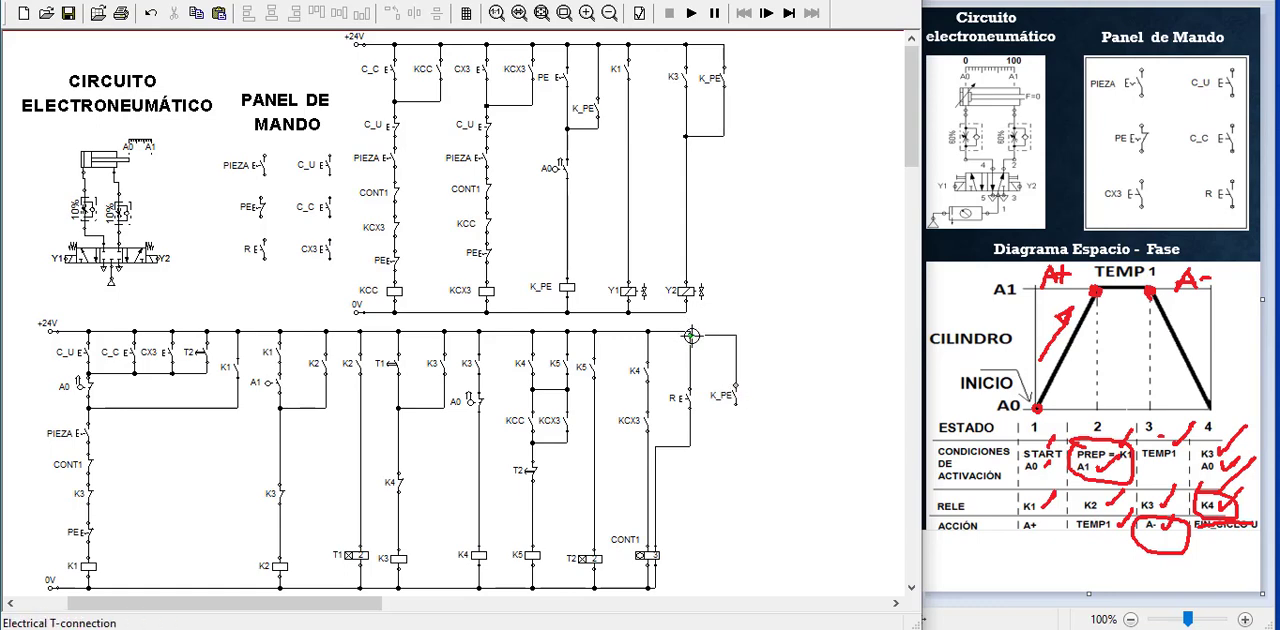
pyautogui.click(691, 336)
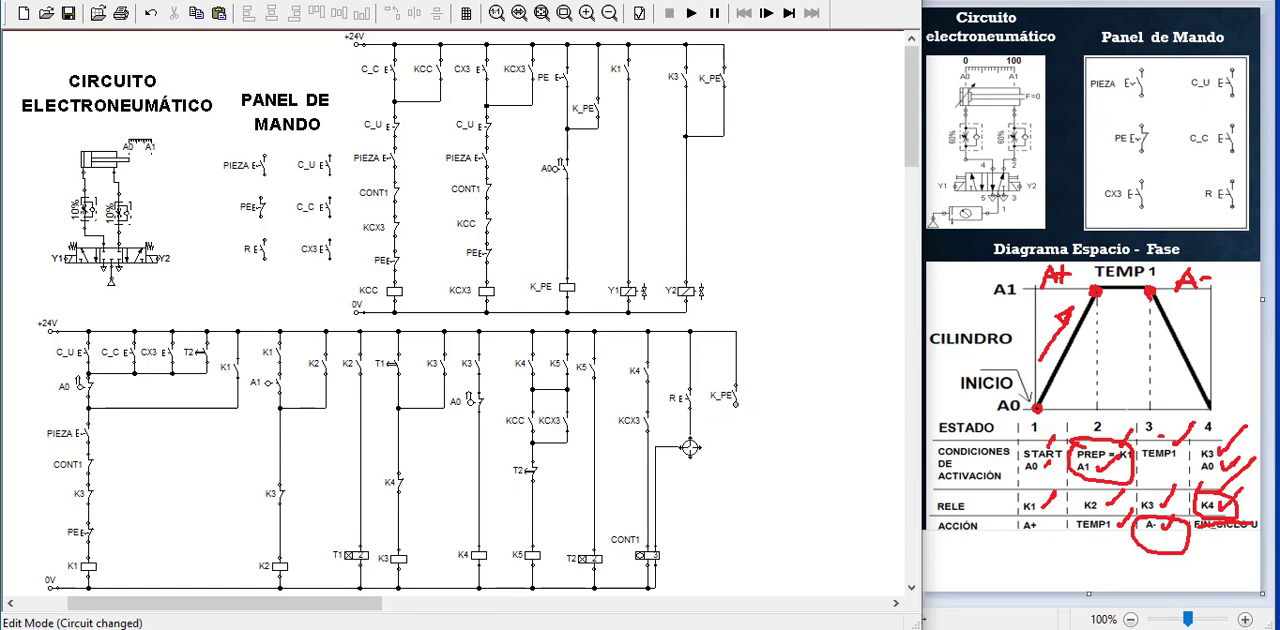
pyautogui.moveTo(690, 447); pyautogui.dragTo(737, 407)
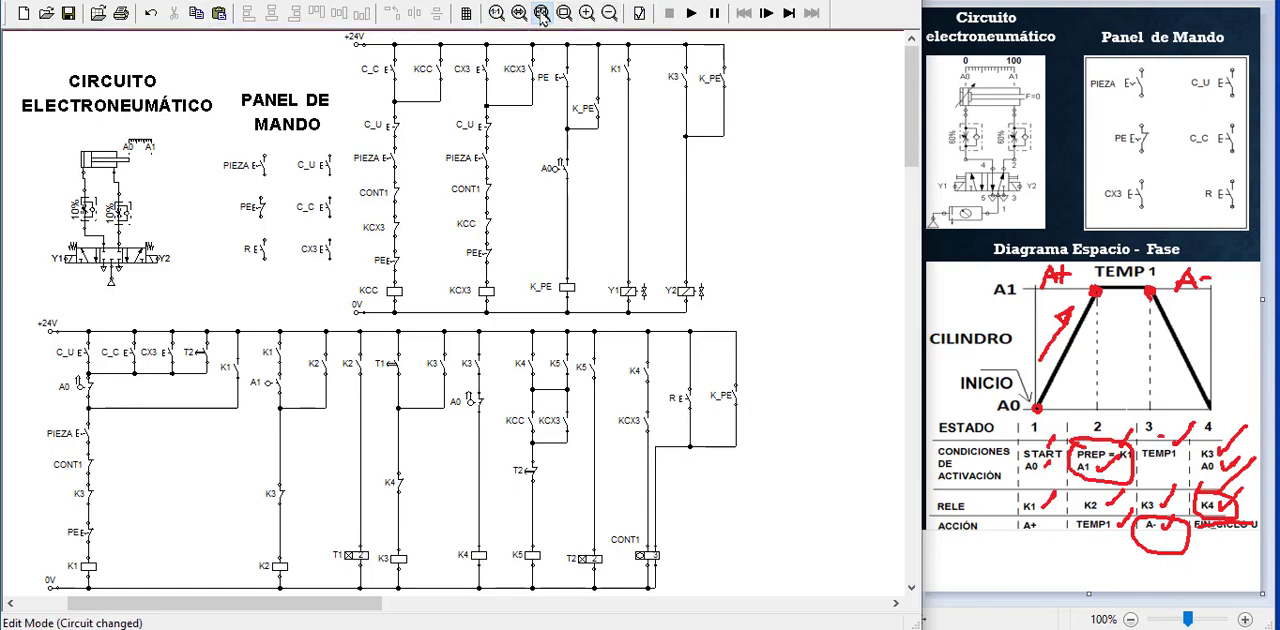
# Start simulating the circuit with the K_PE contact wired across R
pyautogui.click(692, 14)
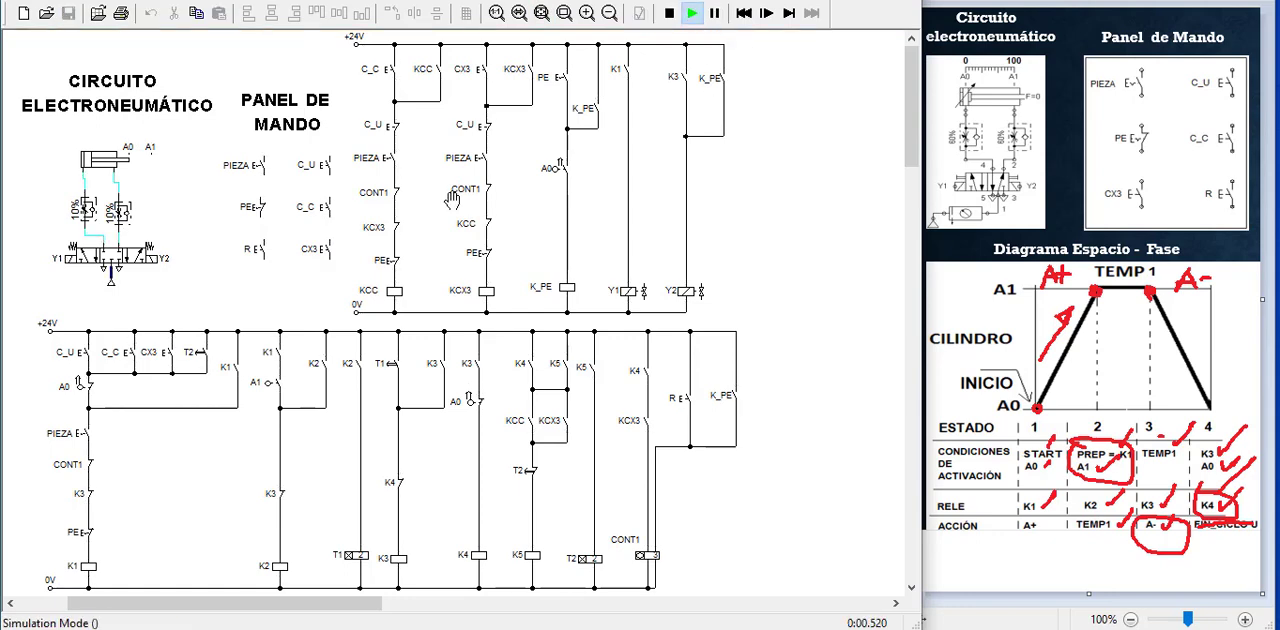